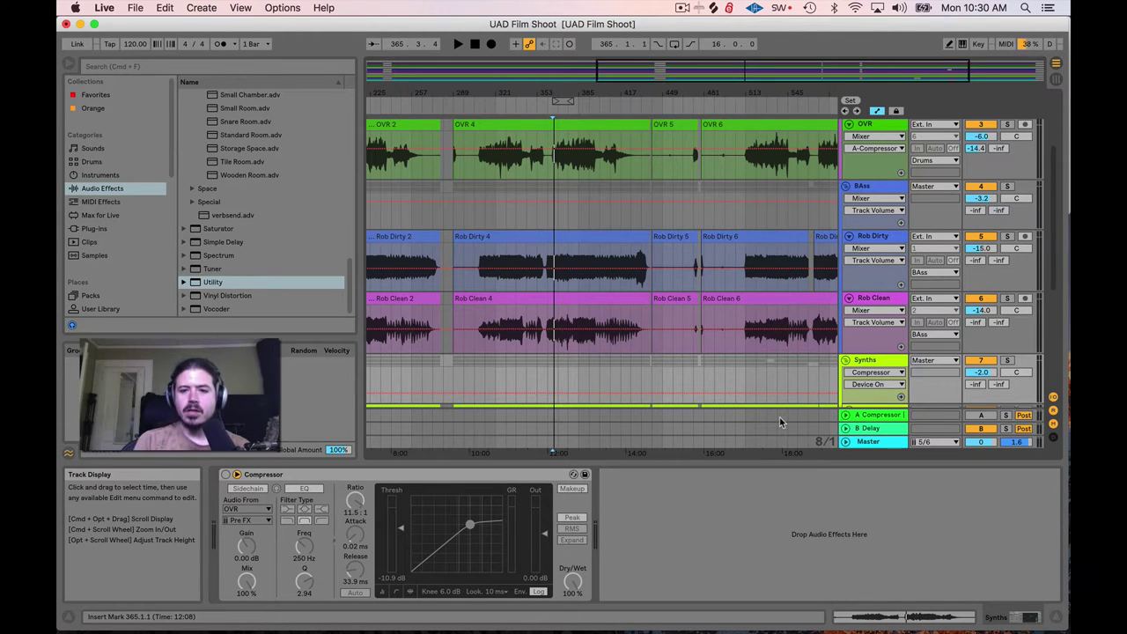
Solo the Drums group and play it from bar 365.
{"action": "scroll", "coordinate": [900, 246], "scroll_direction": "up", "scroll_amount": 3}
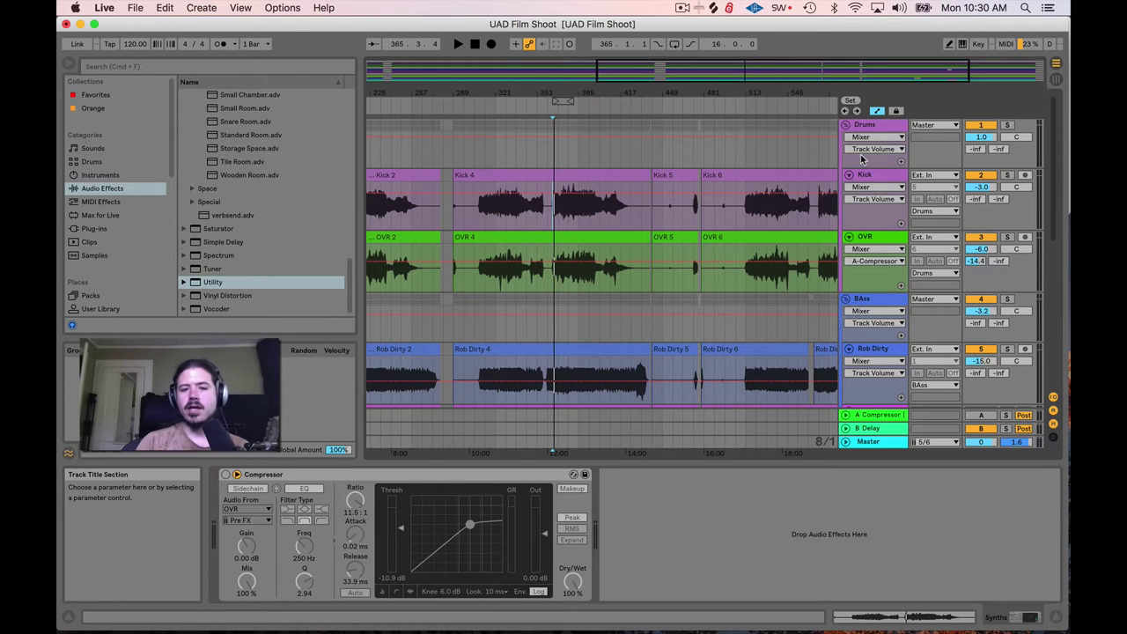
{"action": "scroll", "coordinate": [608, 193], "scroll_direction": "down", "scroll_amount": 2}
{"action": "scroll", "coordinate": [608, 194], "scroll_direction": "left", "scroll_amount": 1}
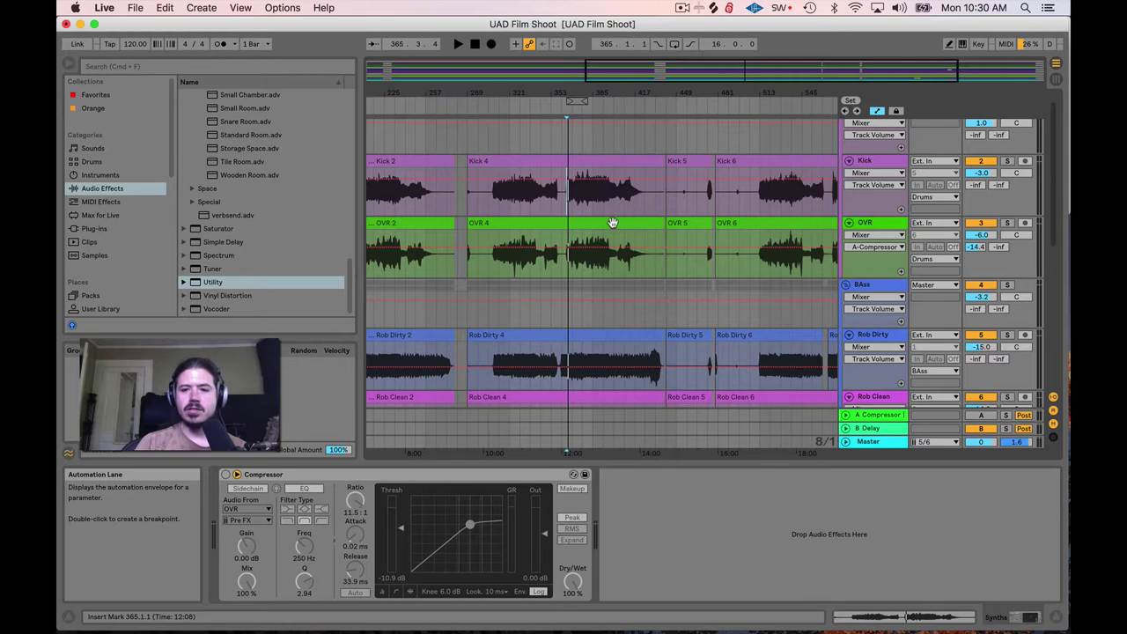
{"action": "scroll", "coordinate": [613, 223], "scroll_direction": "up", "scroll_amount": 1}
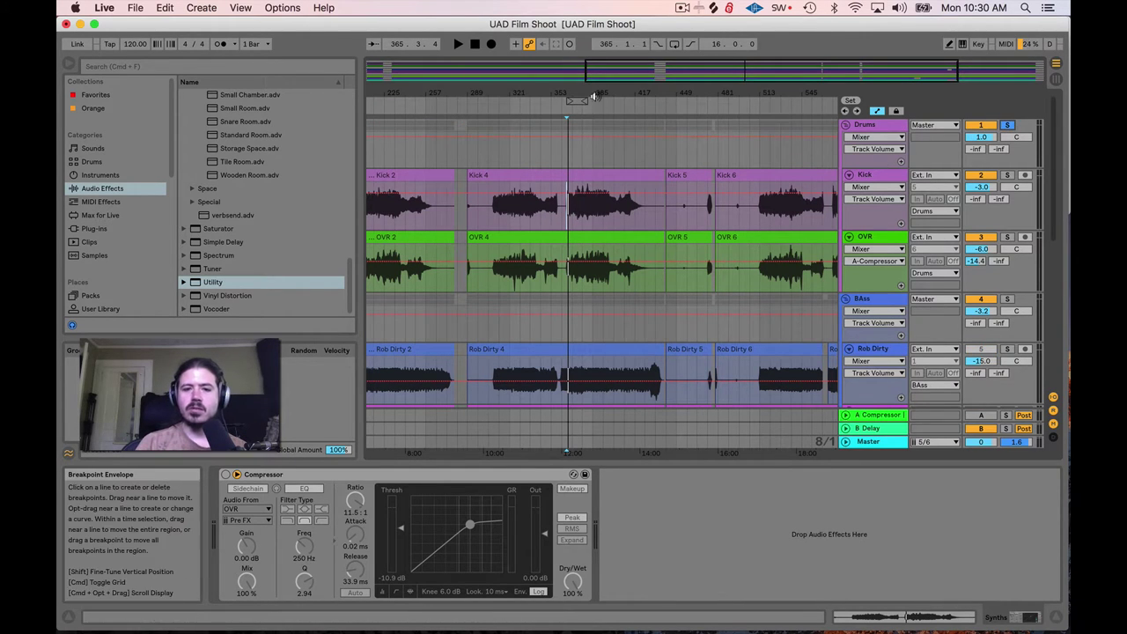
{"action": "left_click_drag", "start_coordinate": [594, 96], "coordinate": [649, 106]}
{"action": "left_click", "coordinate": [642, 157]}
{"action": "key", "text": "space"}
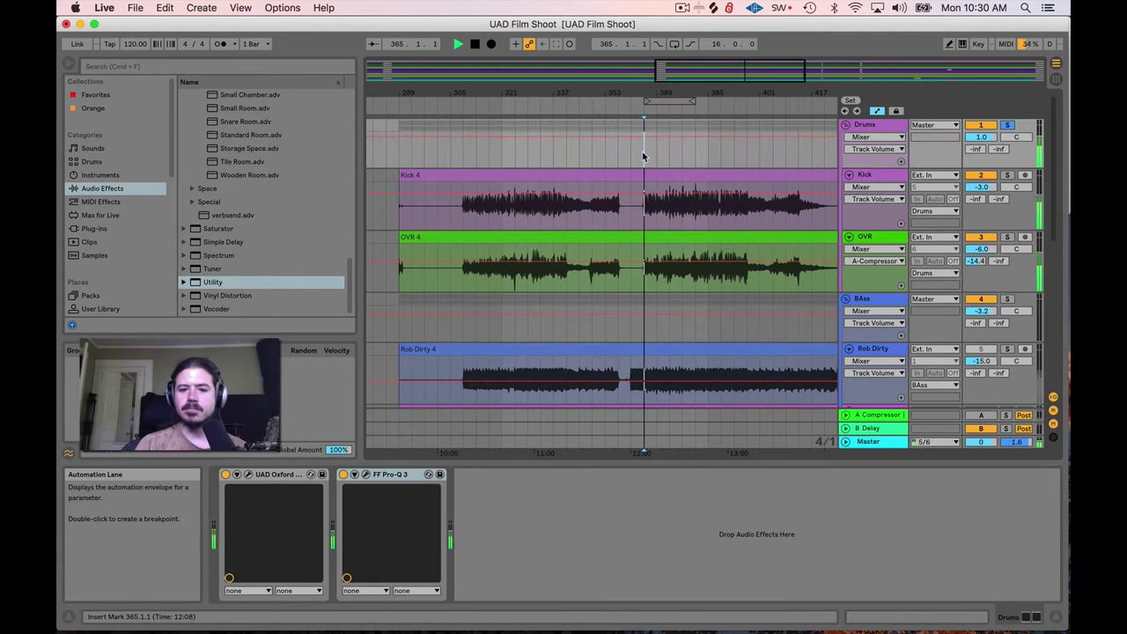
Stop playback, view the Drums group's UAD Oxford Envolution plug-in settings and close its window.
{"action": "left_click", "coordinate": [887, 131]}
{"action": "key", "text": "space"}
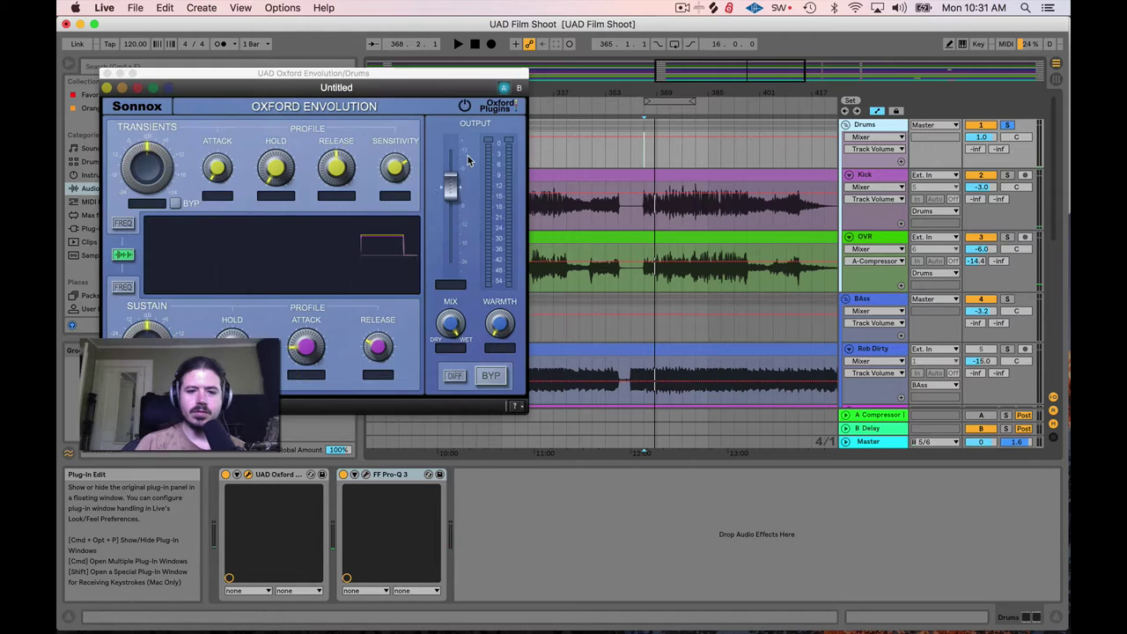
{"action": "key", "text": "super+alt+p"}
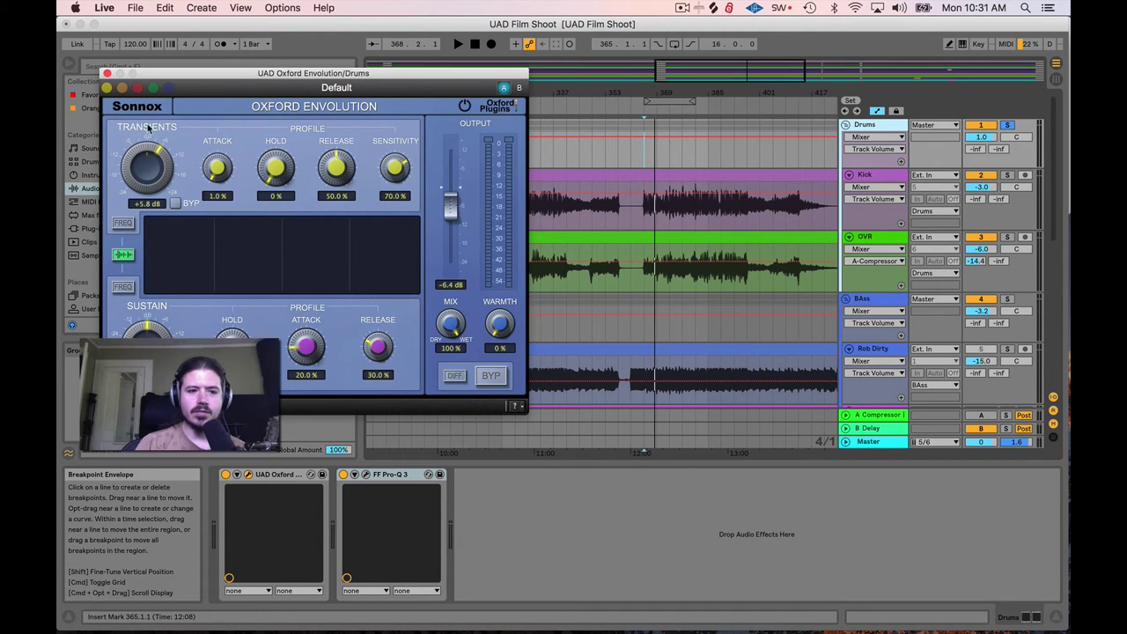
{"action": "left_click", "coordinate": [106, 74]}
Inspect the OVR track's Decapitator, FF Pro-Q 3 and Drum - Rock Parallel Room devices, and briefly play the soloed drums.
{"action": "left_click", "coordinate": [864, 237]}
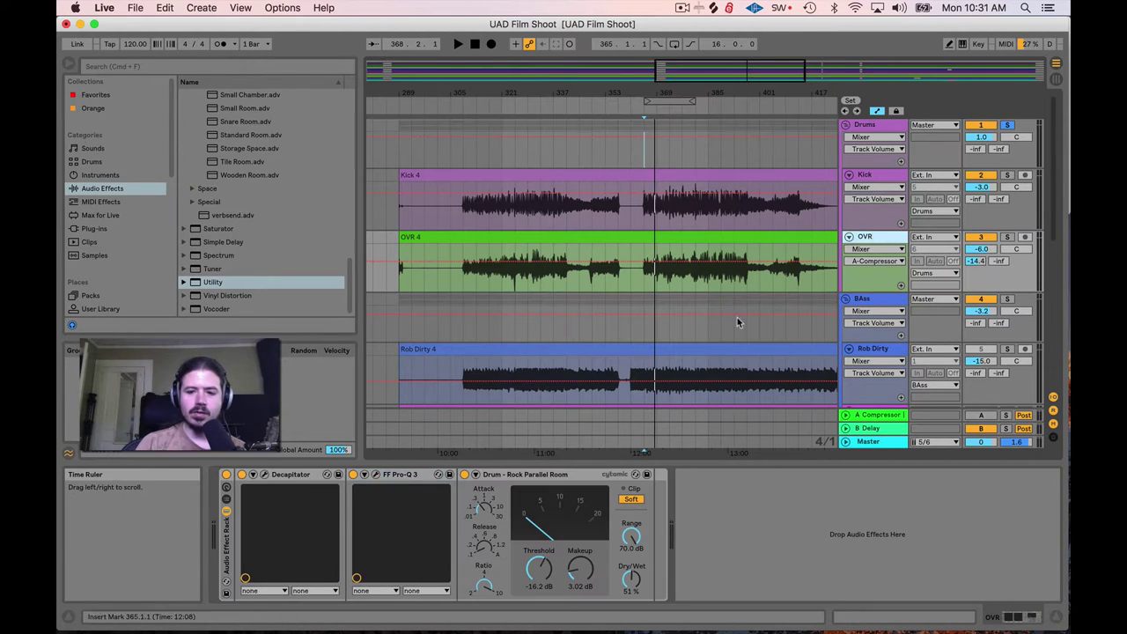
{"action": "left_click", "coordinate": [306, 481]}
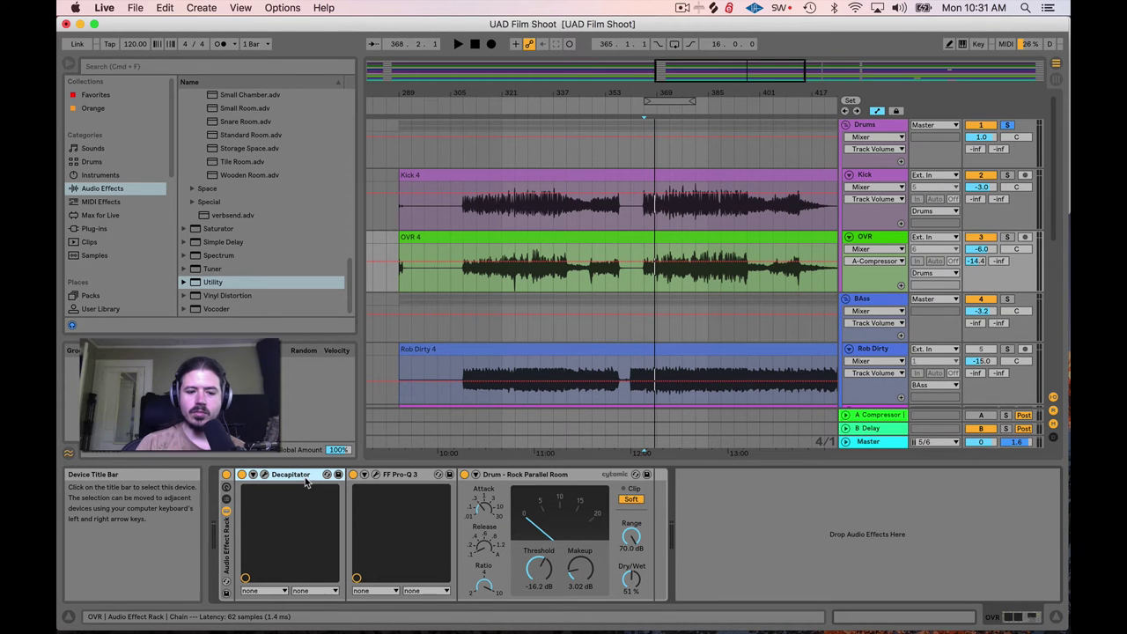
{"action": "left_click", "coordinate": [366, 478]}
{"action": "key", "text": "Right"}
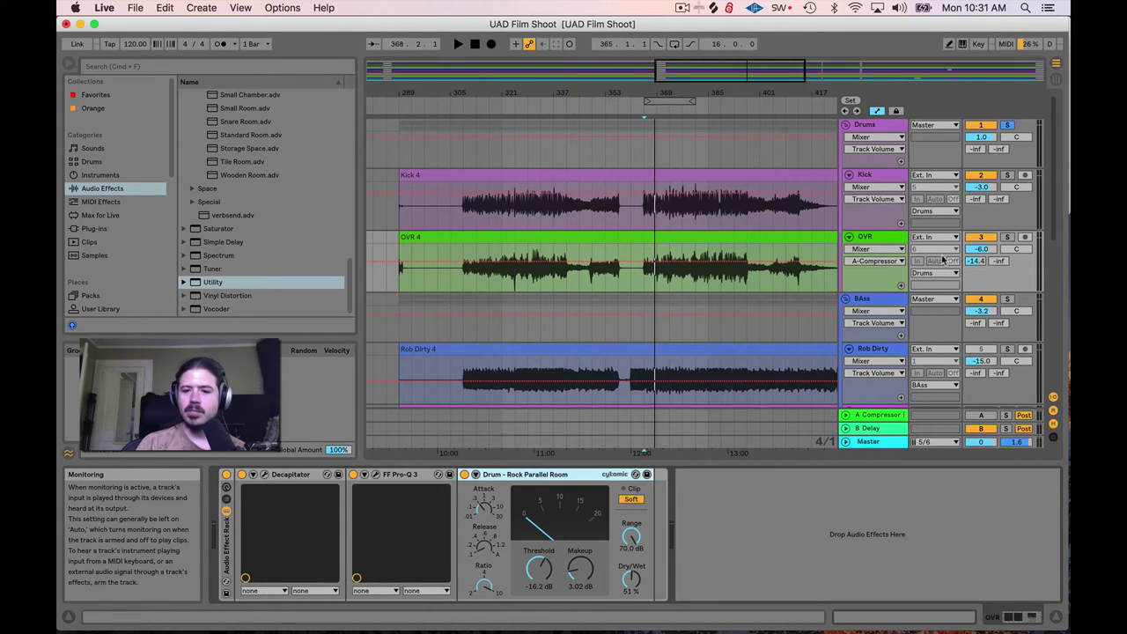
{"action": "key", "text": "space"}
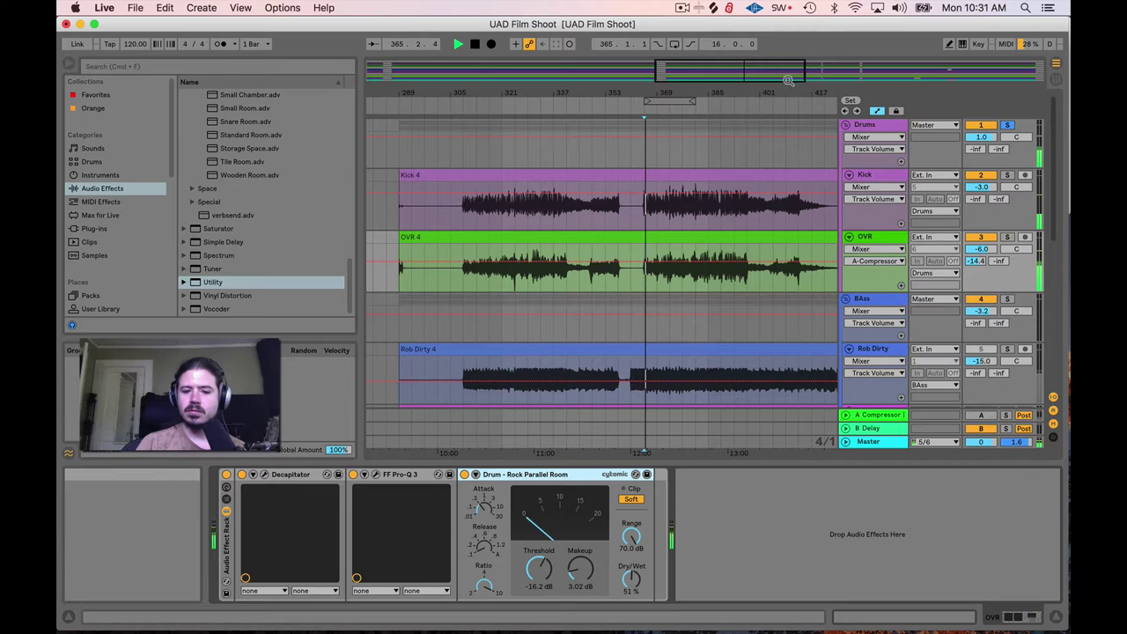
{"action": "key", "text": "space"}
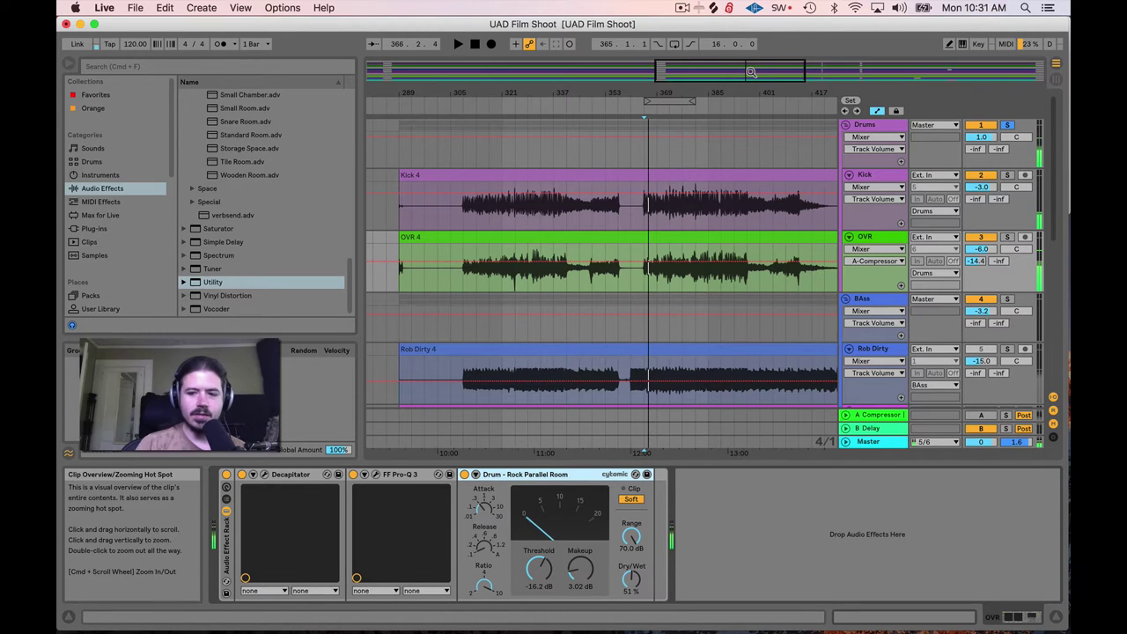
Solo the BAss group and play it from bar 365.
{"action": "scroll", "coordinate": [793, 343], "scroll_direction": "down", "scroll_amount": 5}
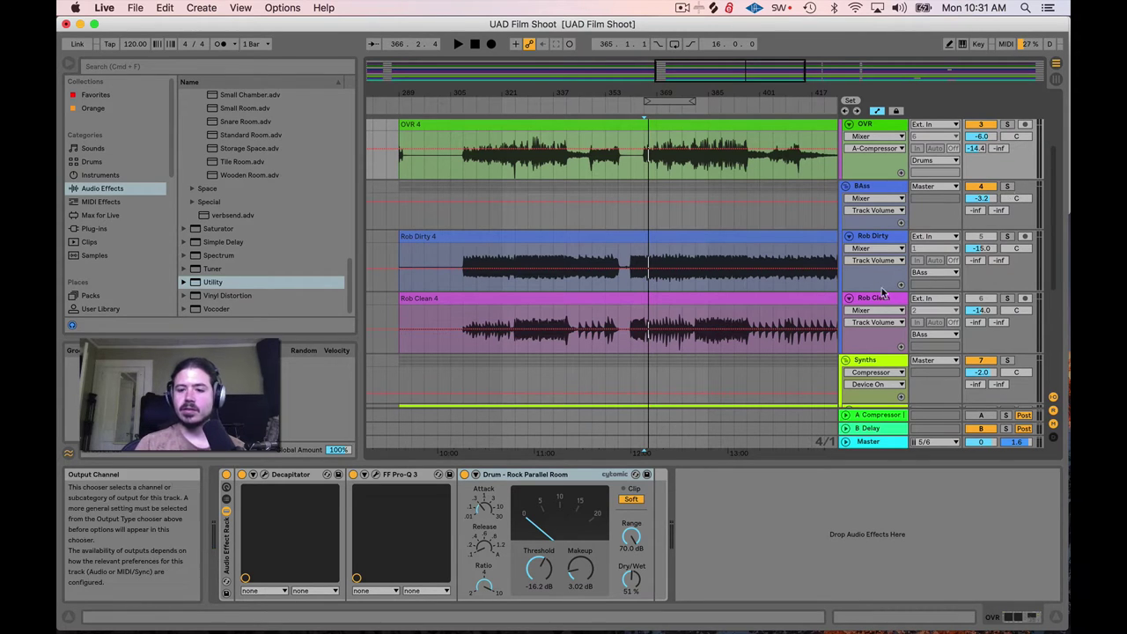
{"action": "key", "text": "Down"}
{"action": "key", "text": "Down"}
{"action": "left_click", "coordinate": [1008, 189]}
{"action": "key", "text": "space"}
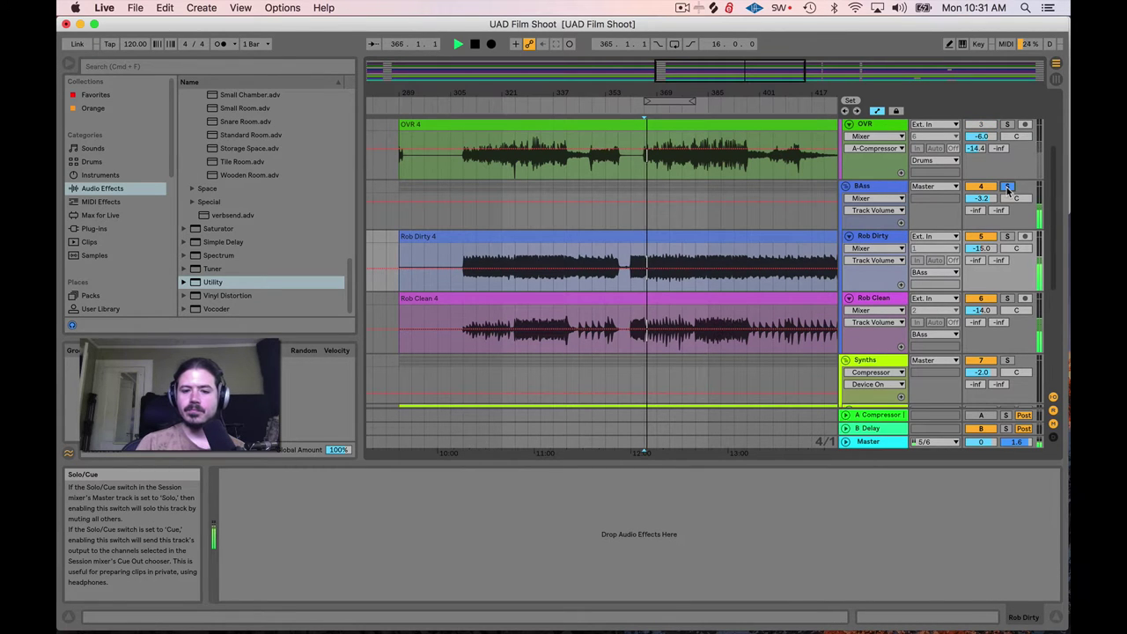
Solo the Synths group, show its device chain, and turn the solo off again.
{"action": "scroll", "coordinate": [1008, 190], "scroll_direction": "down", "scroll_amount": 5}
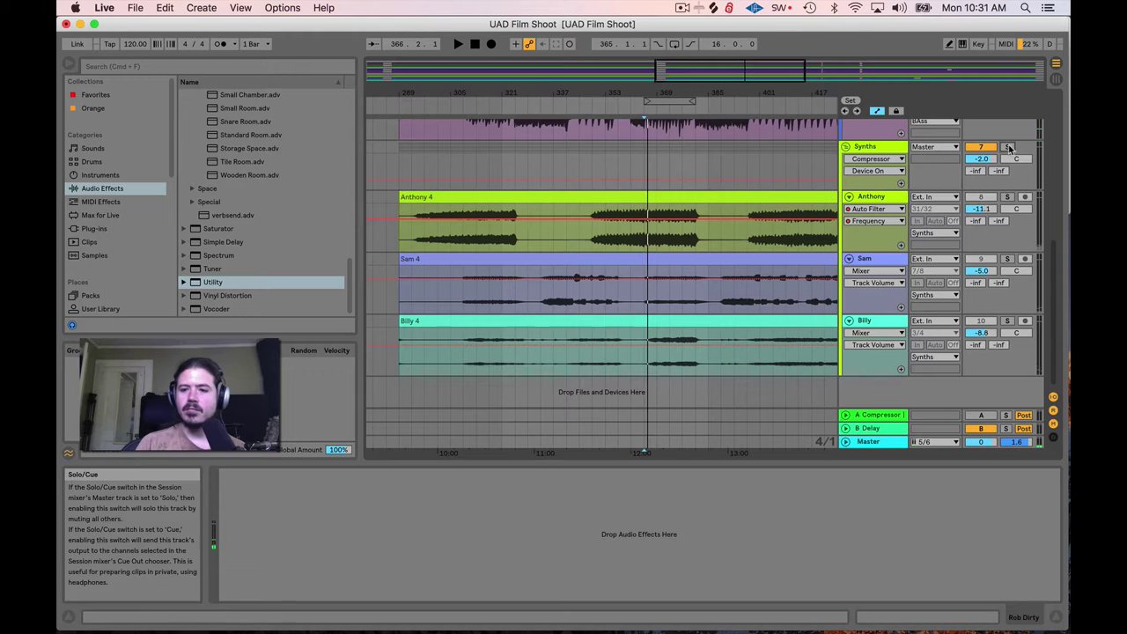
{"action": "left_click", "coordinate": [1007, 146]}
{"action": "left_click", "coordinate": [880, 148]}
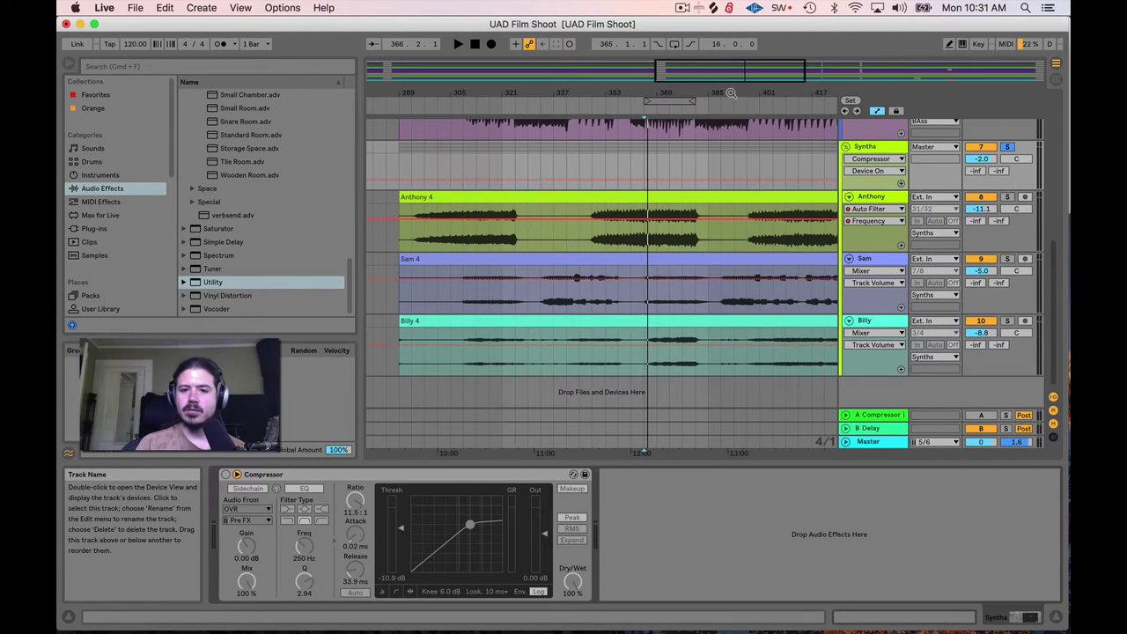
{"action": "left_click_drag", "start_coordinate": [730, 92], "coordinate": [819, 132]}
{"action": "left_click", "coordinate": [1008, 147]}
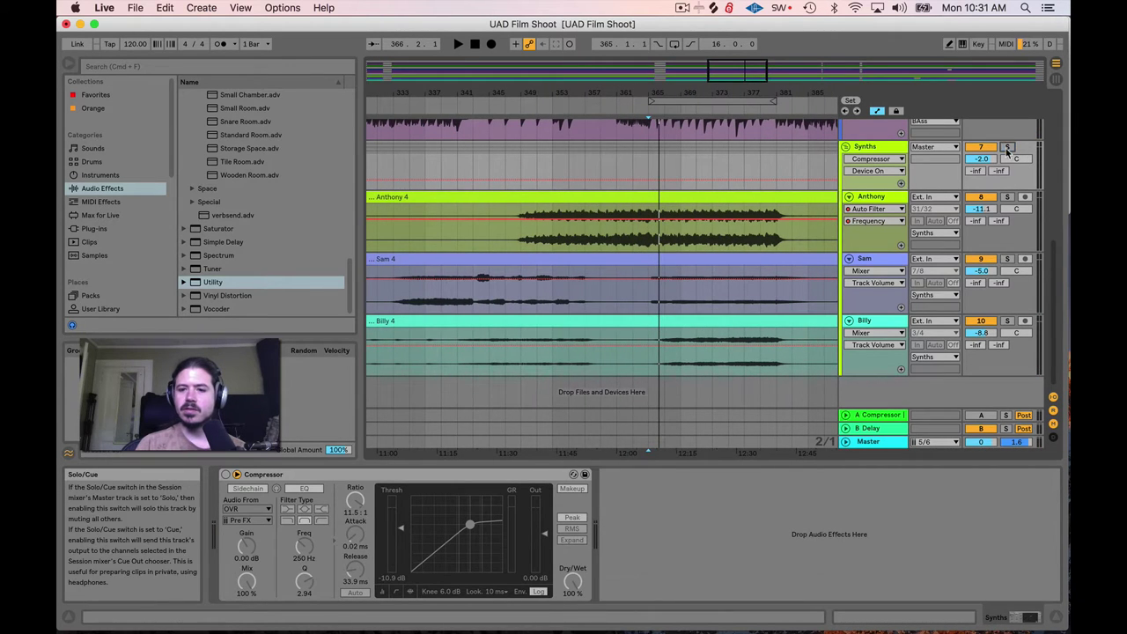
Play the full, unsoloed mix from bar 357 through the section starting at bar 365, and stop playback.
{"action": "scroll", "coordinate": [717, 208], "scroll_direction": "up", "scroll_amount": 4}
{"action": "left_click", "coordinate": [597, 324]}
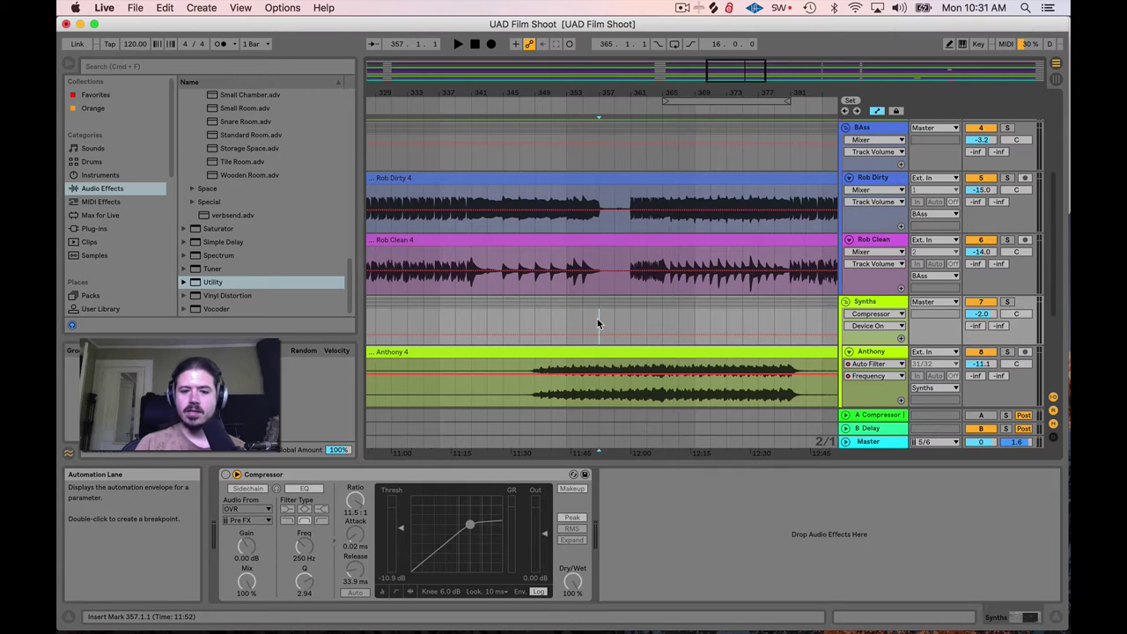
{"action": "key", "text": "space"}
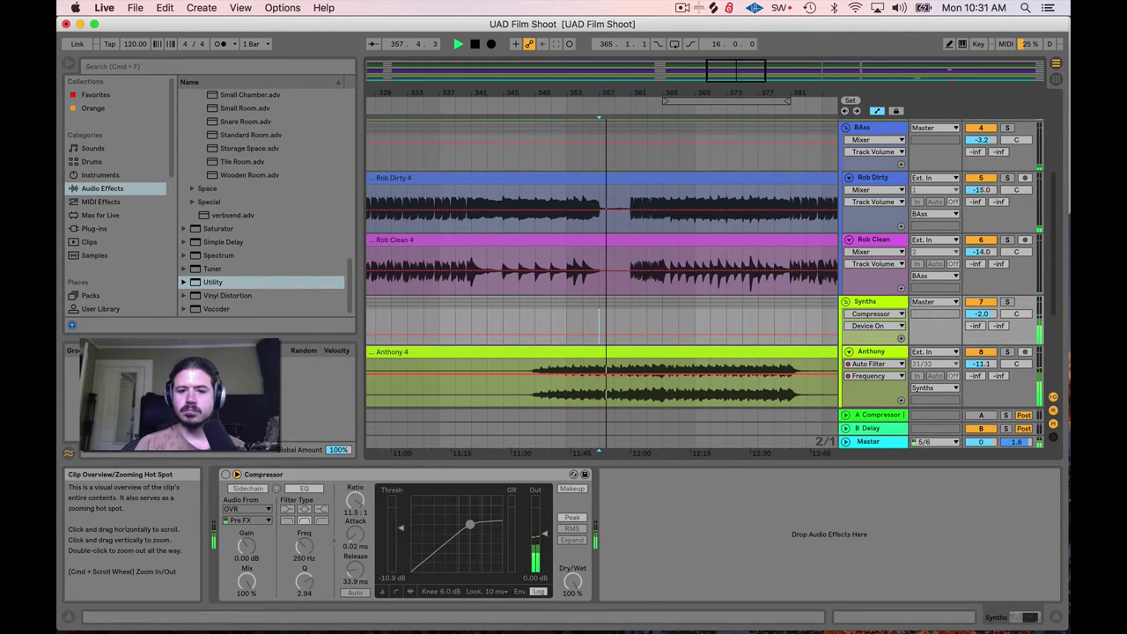
{"action": "key", "text": "plus"}
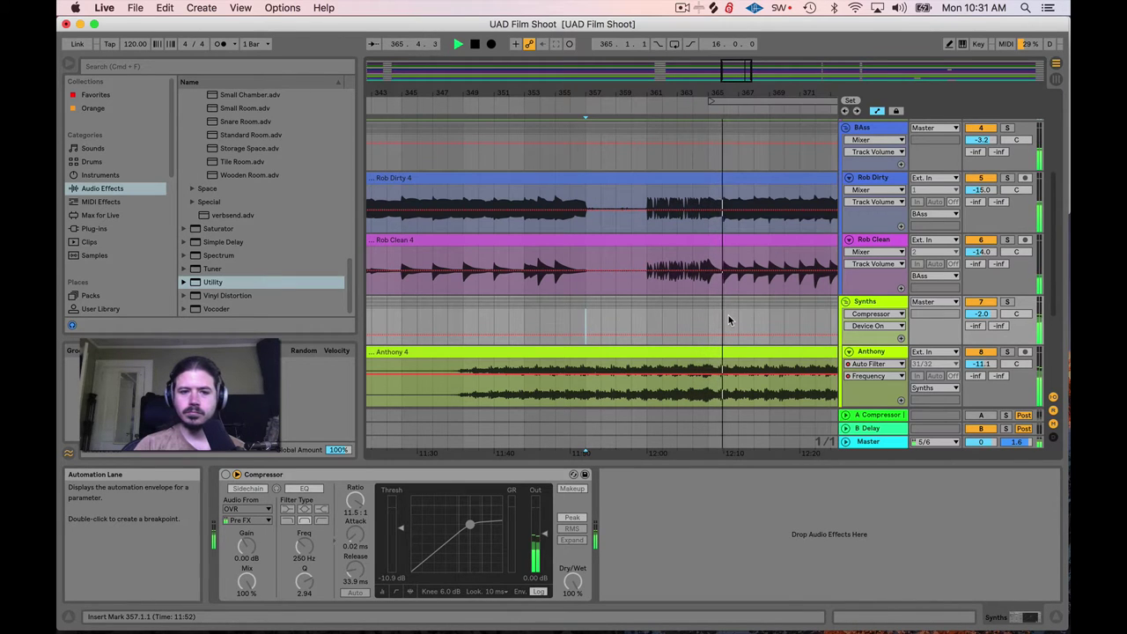
{"action": "scroll", "coordinate": [729, 320], "scroll_direction": "down", "scroll_amount": 3}
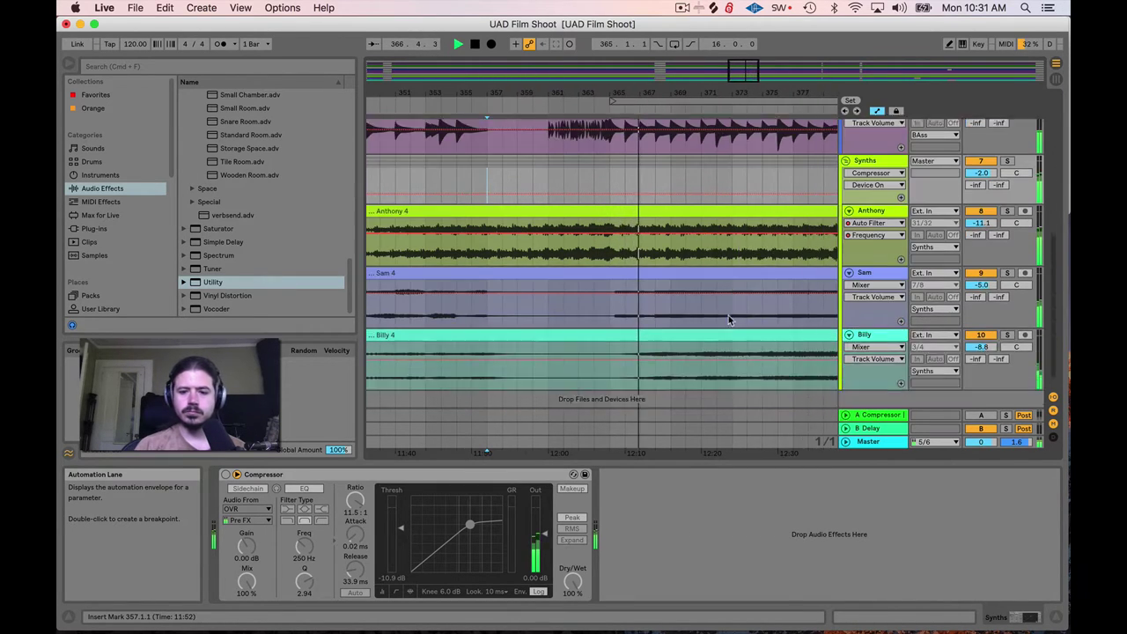
{"action": "scroll", "coordinate": [730, 320], "scroll_direction": "up", "scroll_amount": 5}
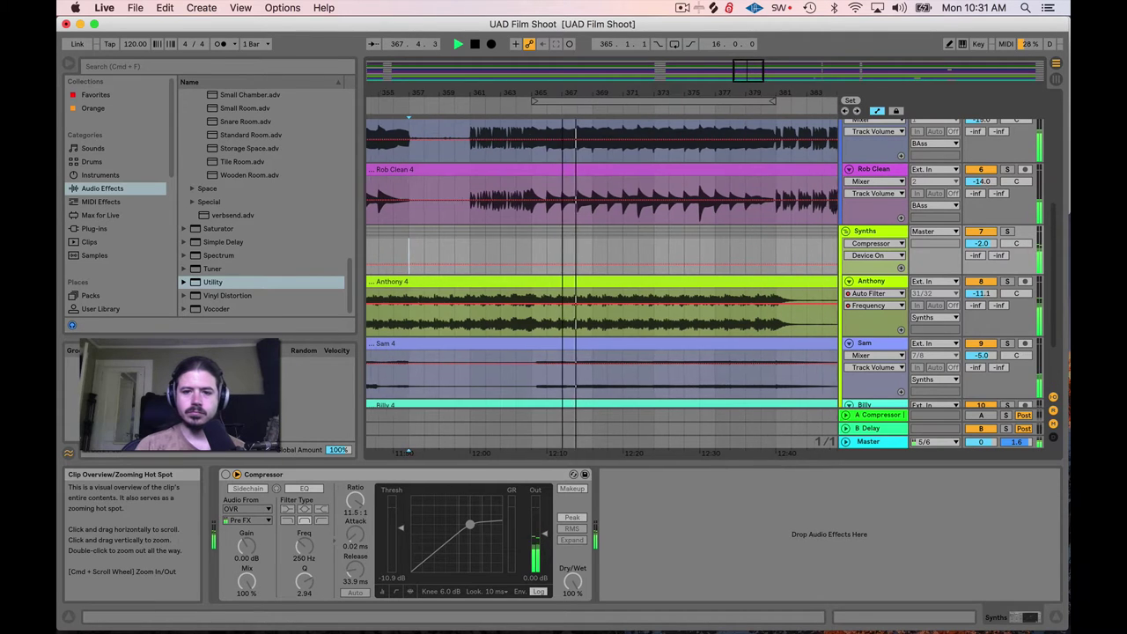
{"action": "left_click_drag", "start_coordinate": [749, 70], "coordinate": [748, 64]}
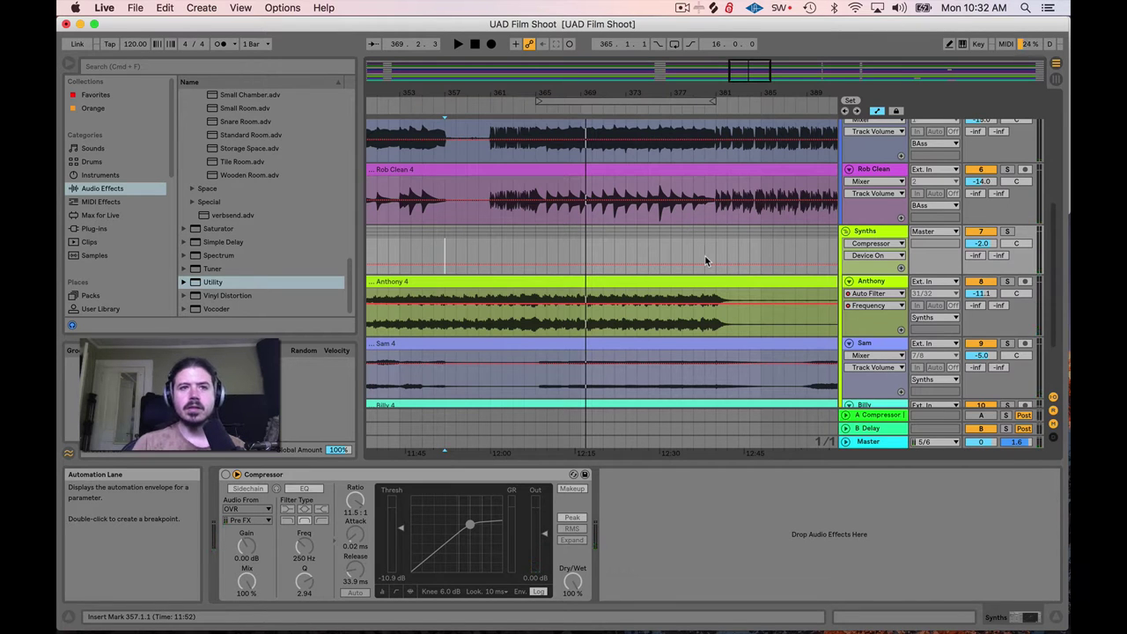
Examine the drum, bass and synth tracks around bar 365, including the device chains of the BAss and Synths groups.
{"action": "scroll", "coordinate": [661, 208], "scroll_direction": "up", "scroll_amount": 6}
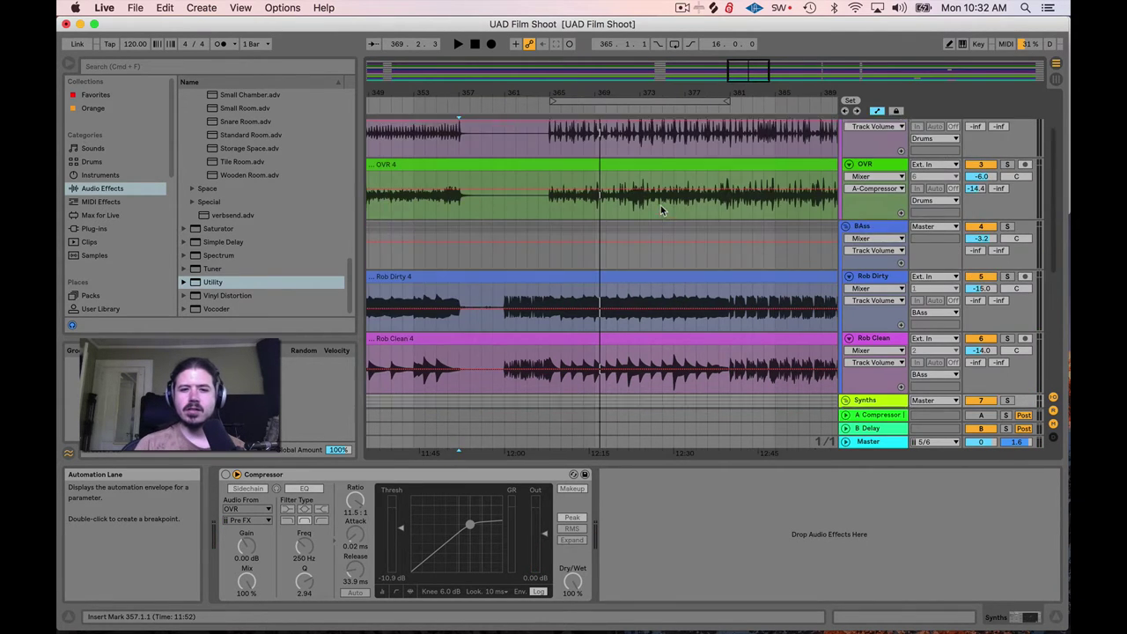
{"action": "scroll", "coordinate": [658, 209], "scroll_direction": "down", "scroll_amount": 5}
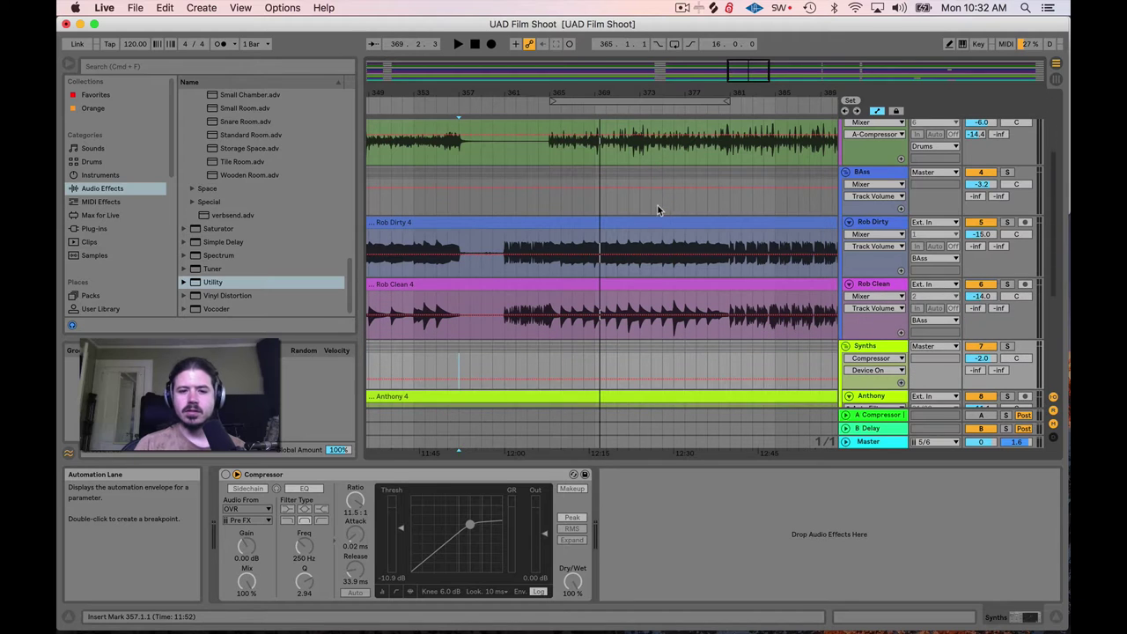
{"action": "scroll", "coordinate": [624, 182], "scroll_direction": "up", "scroll_amount": 2}
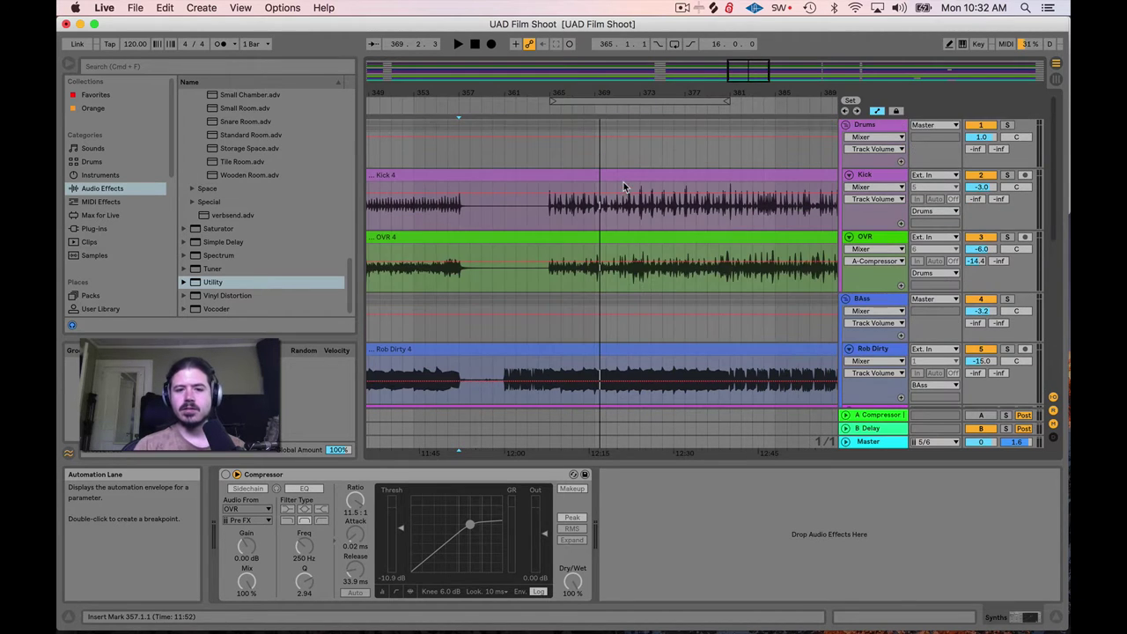
{"action": "scroll", "coordinate": [630, 250], "scroll_direction": "down", "scroll_amount": 1}
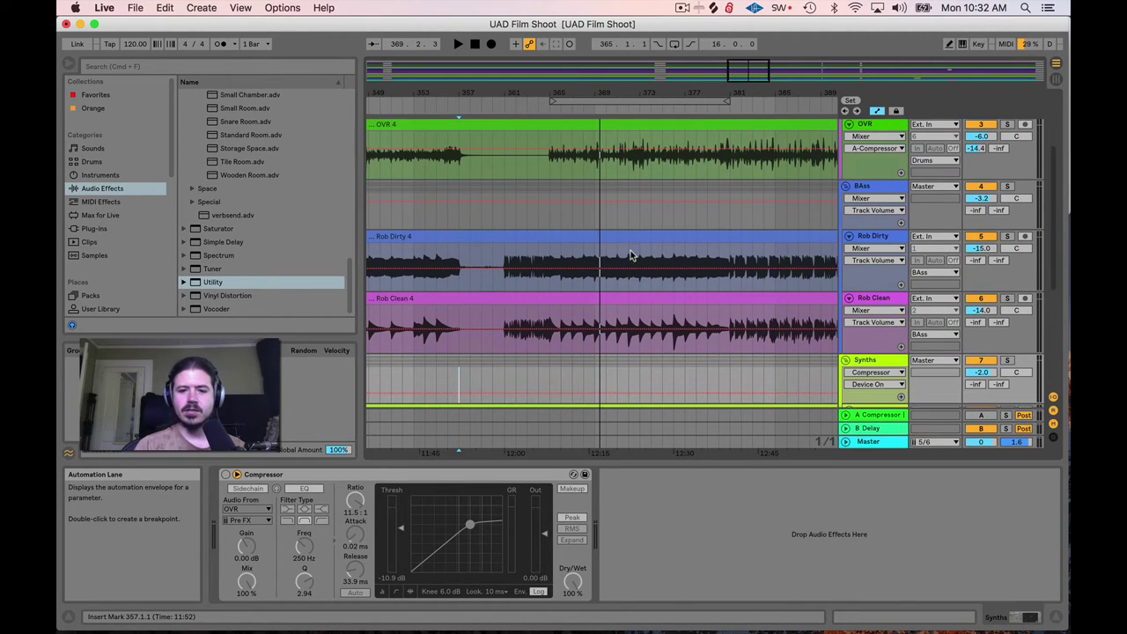
{"action": "left_click", "coordinate": [595, 221]}
{"action": "scroll", "coordinate": [643, 222], "scroll_direction": "down", "scroll_amount": 5}
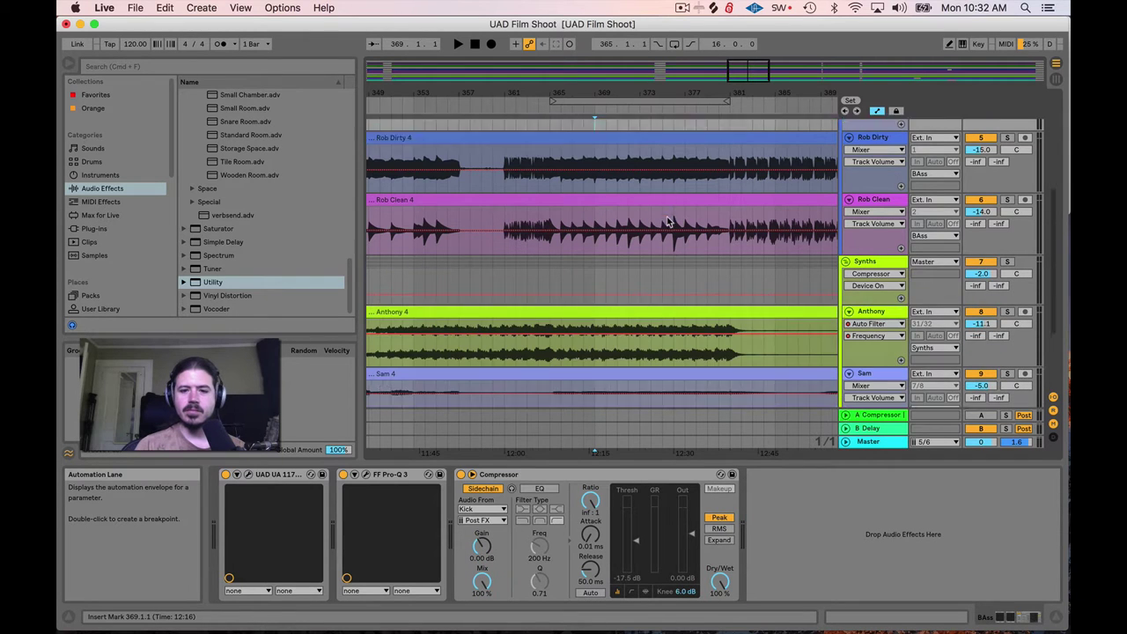
{"action": "left_click", "coordinate": [567, 169]}
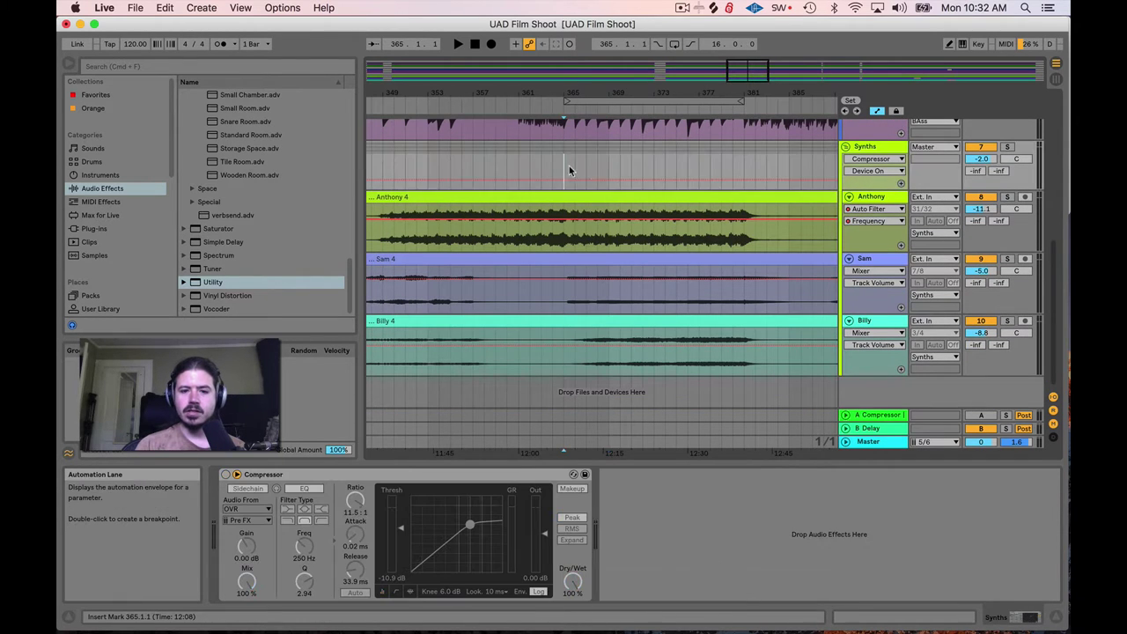
{"action": "scroll", "coordinate": [634, 181], "scroll_direction": "up", "scroll_amount": 3}
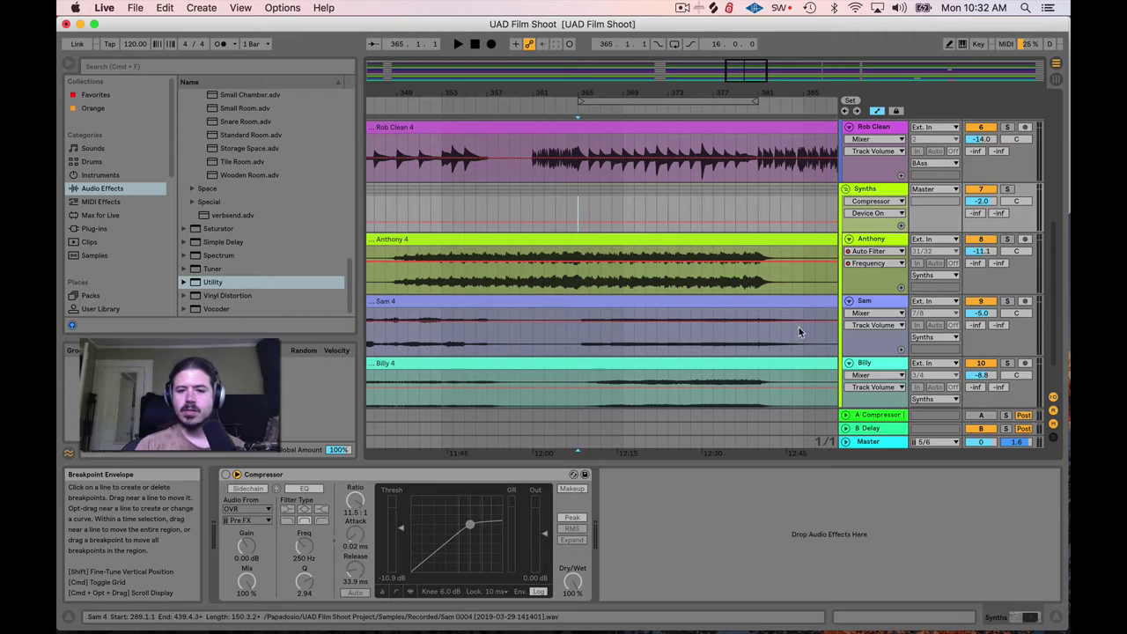
{"action": "scroll", "coordinate": [713, 216], "scroll_direction": "up", "scroll_amount": 5}
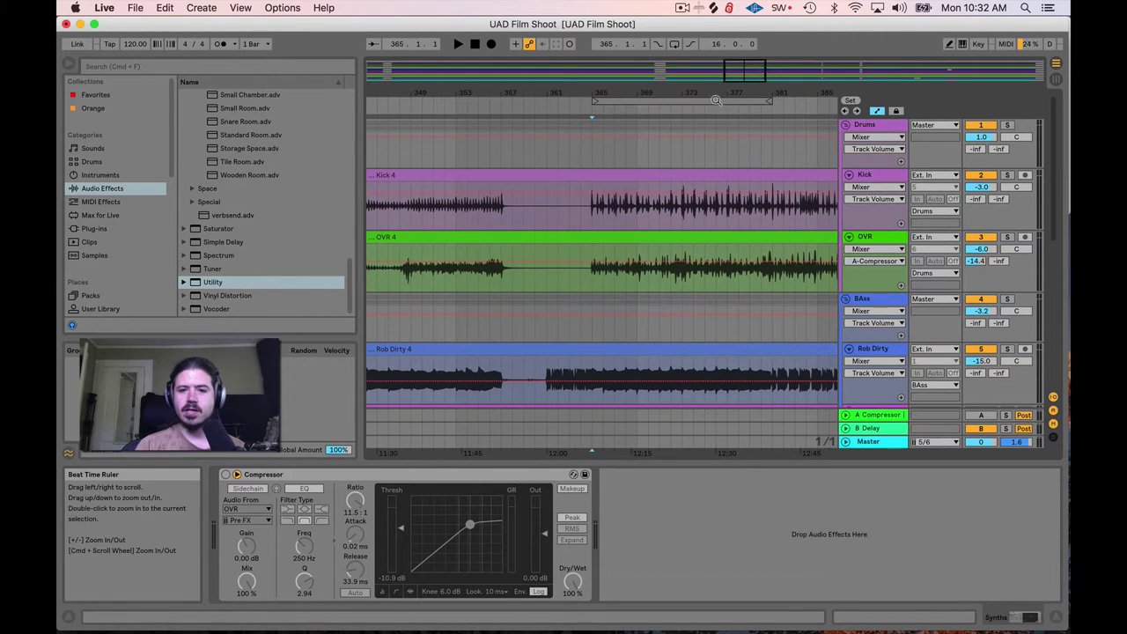
Play the full mix from bar 365 for about four bars and stop playback.
{"action": "left_click", "coordinate": [590, 144]}
{"action": "key", "text": "space"}
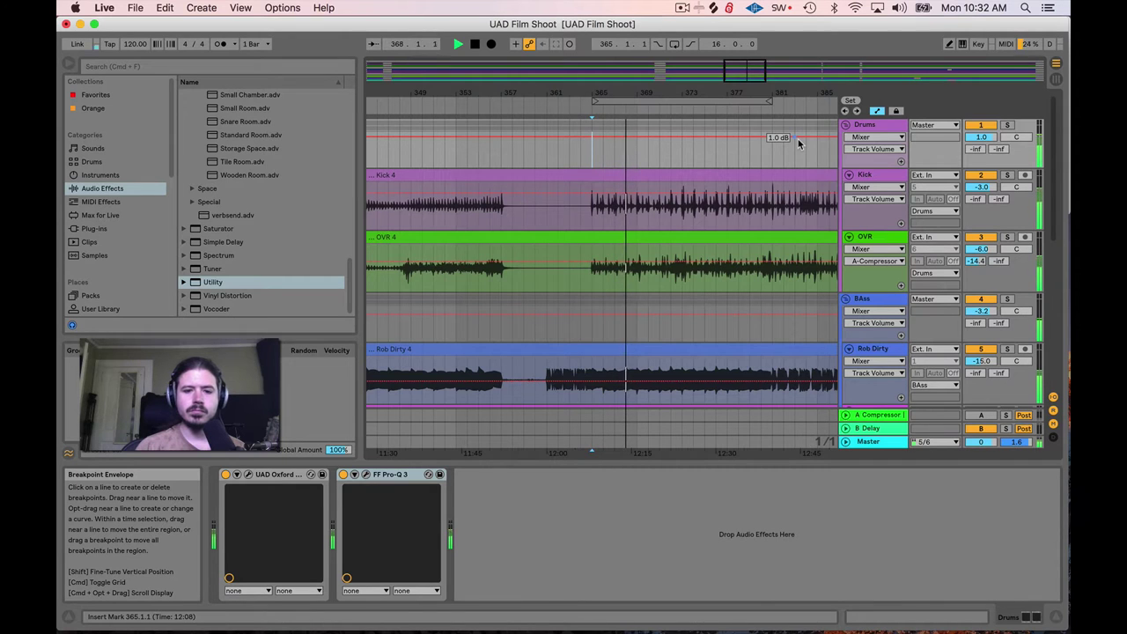
{"action": "key", "text": "space"}
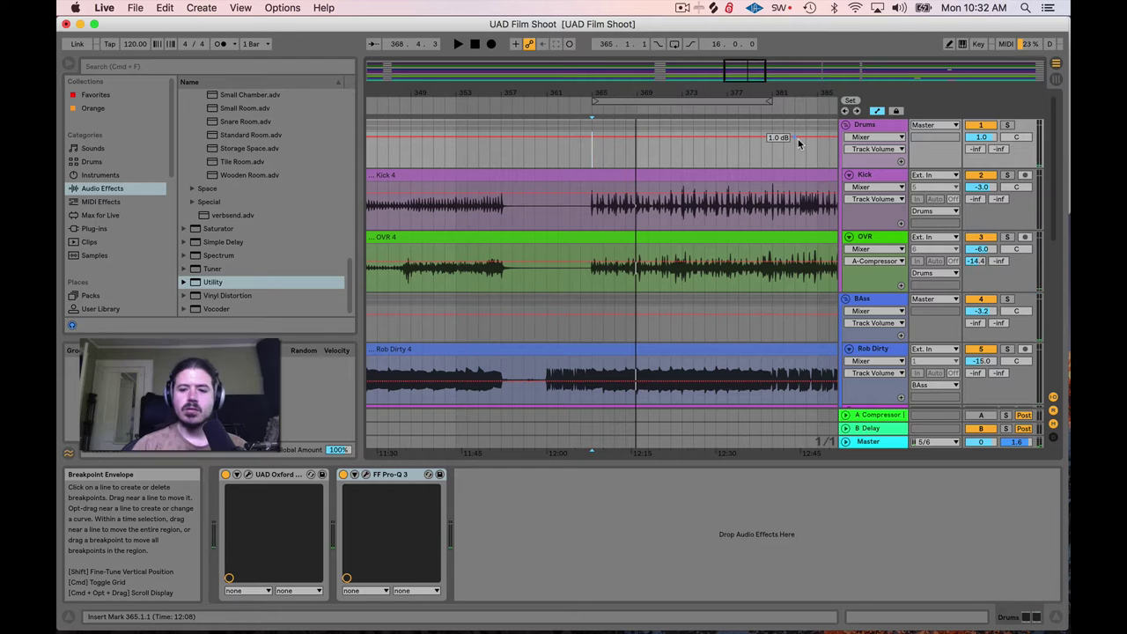
Select the Synths group track and show its Compressor device.
{"action": "scroll", "coordinate": [789, 280], "scroll_direction": "down", "scroll_amount": 10}
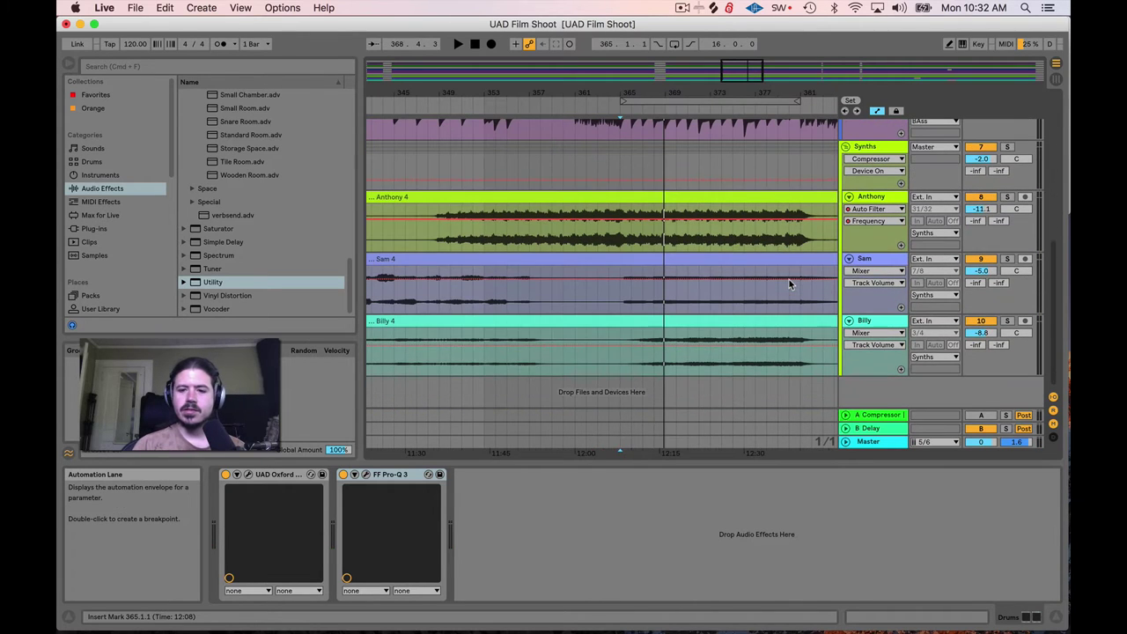
{"action": "left_click", "coordinate": [874, 150]}
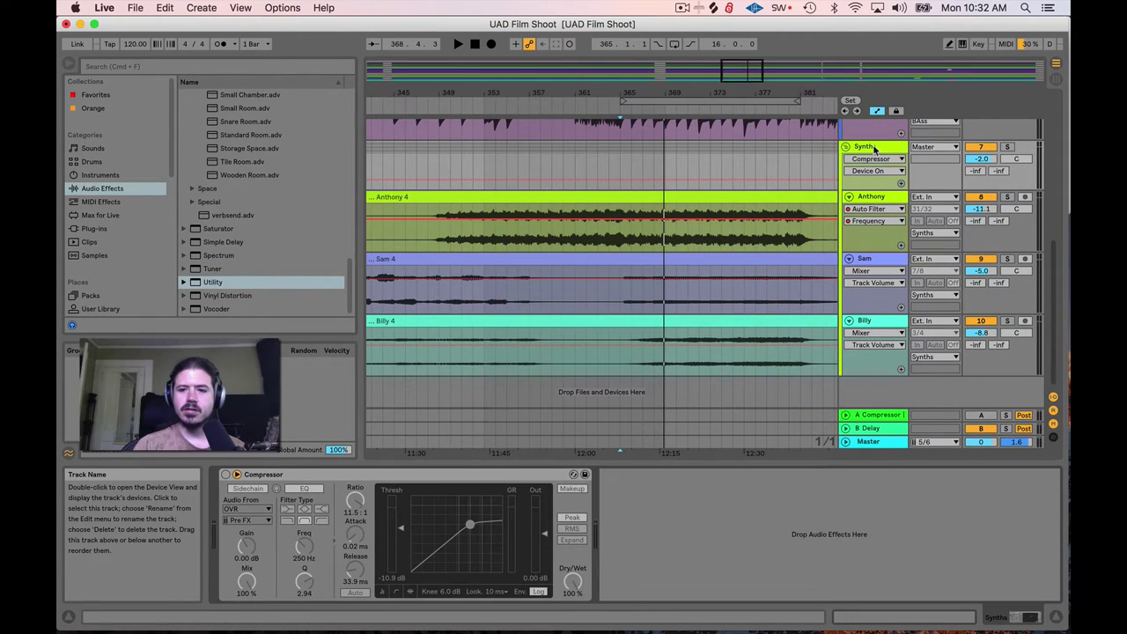
{"action": "key", "text": "super+r"}
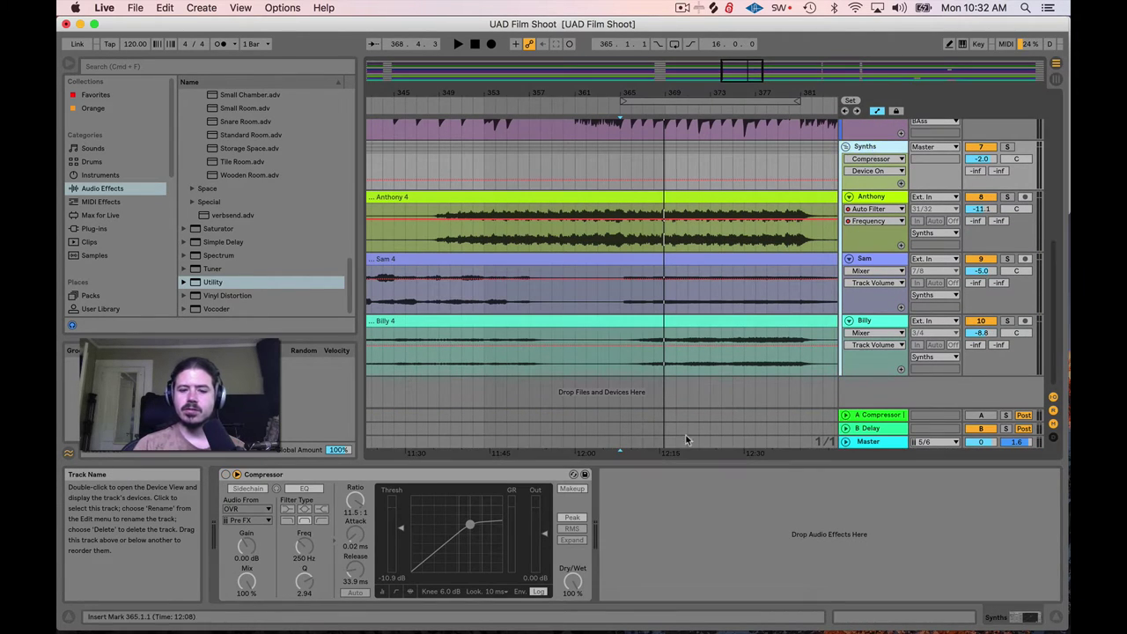
Solo the Synths group, play it from bar 365 and from bar 369 for a few bars, and stop playback.
{"action": "left_click", "coordinate": [1006, 146]}
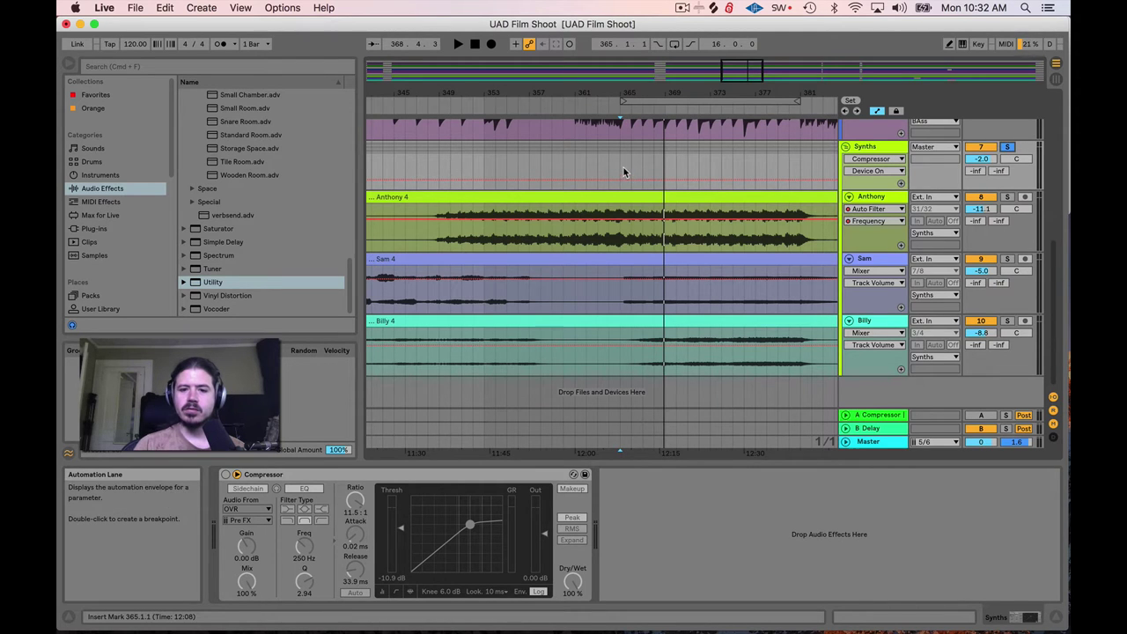
{"action": "key", "text": "space"}
{"action": "left_click", "coordinate": [665, 165]}
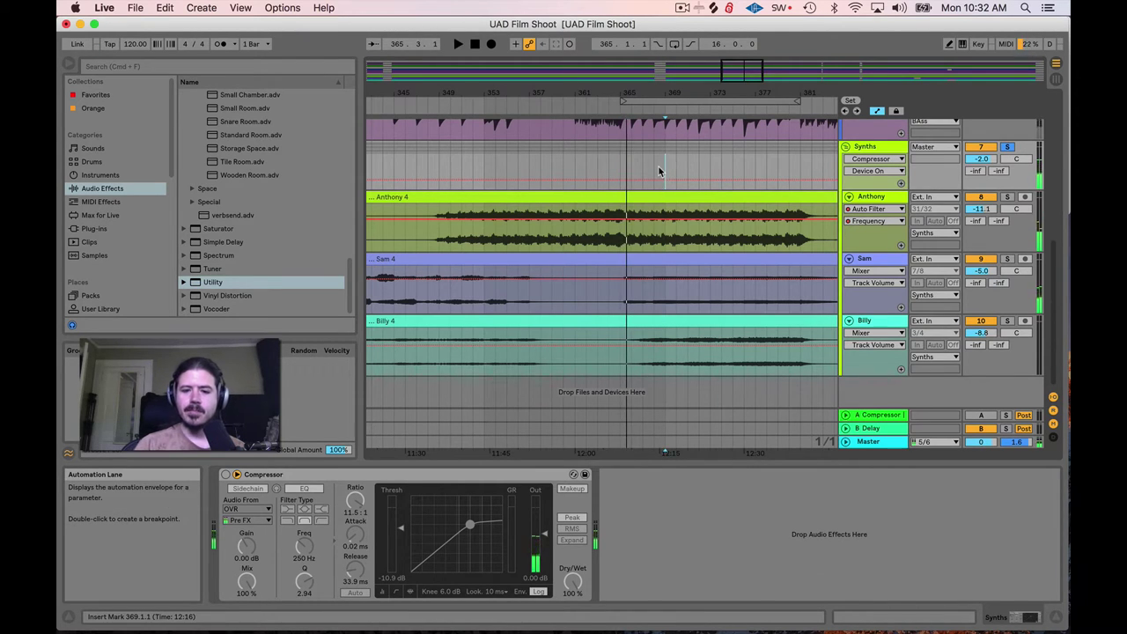
{"action": "key", "text": "space"}
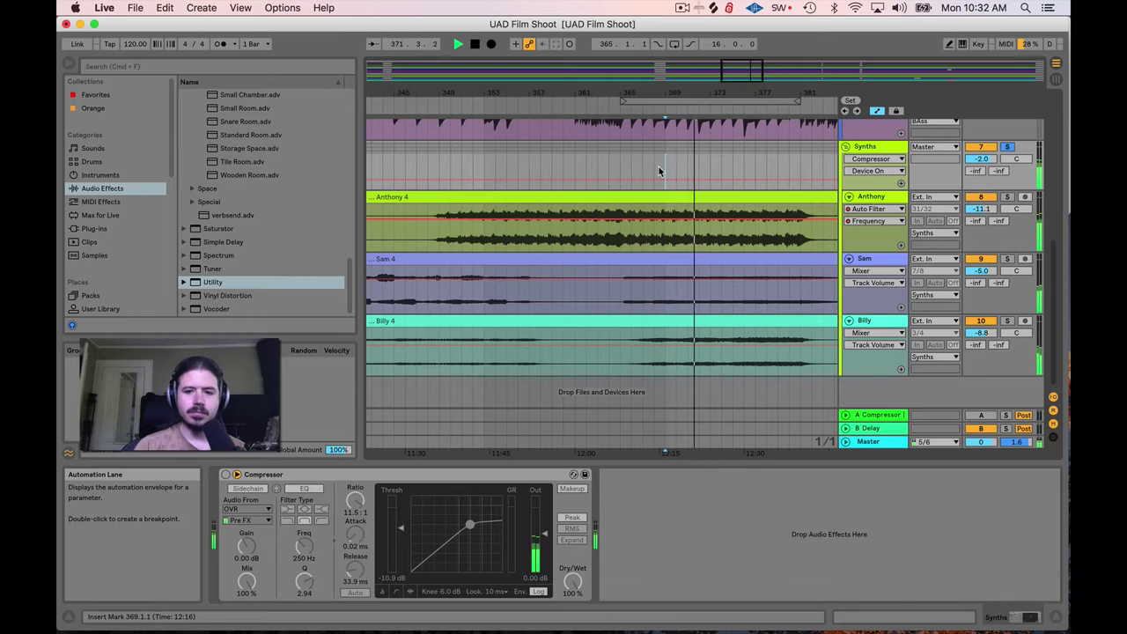
{"action": "key", "text": "space"}
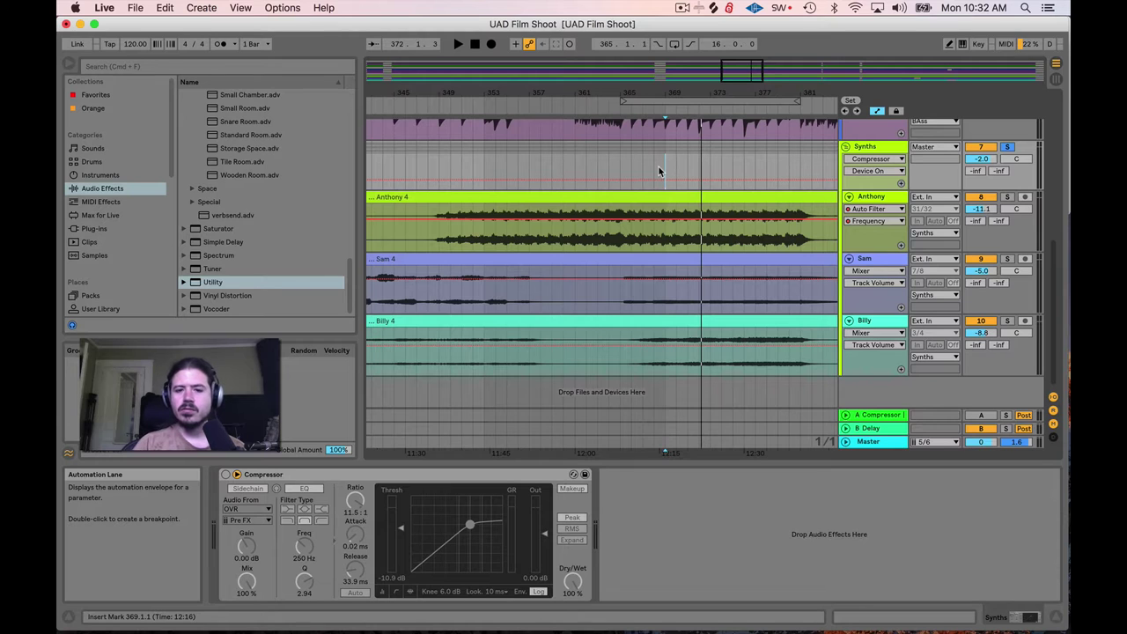
Play the unsoloed mix from bar 366, switching the Synths group's Compressor on and off to compare, and stop playback.
{"action": "left_click", "coordinate": [225, 475]}
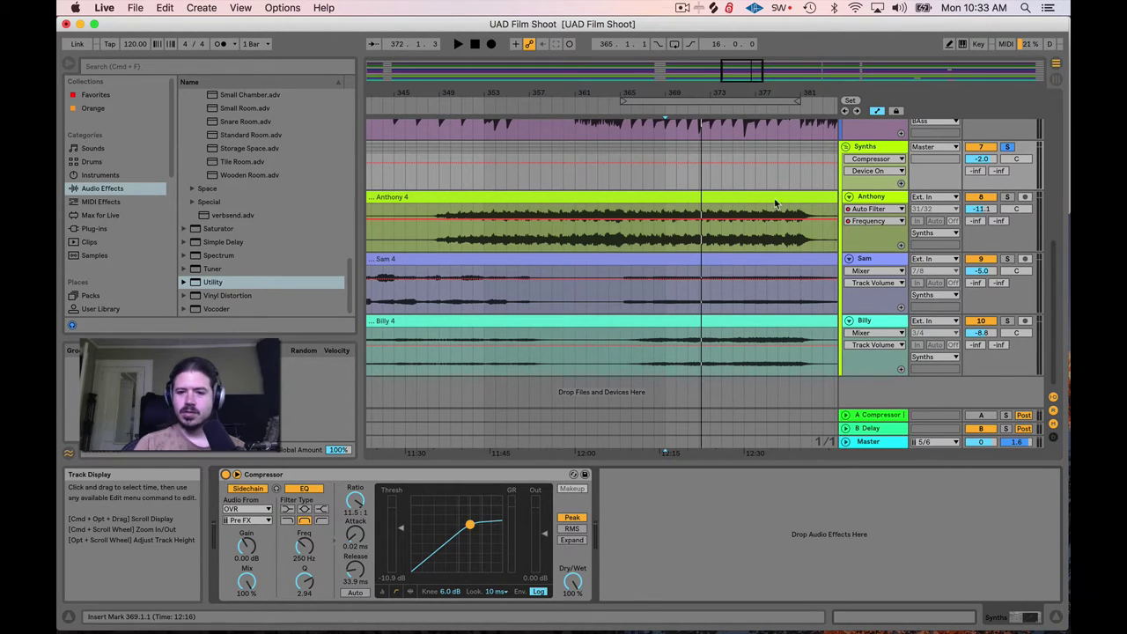
{"action": "left_click", "coordinate": [225, 476]}
{"action": "left_click", "coordinate": [627, 163]}
{"action": "key", "text": "space"}
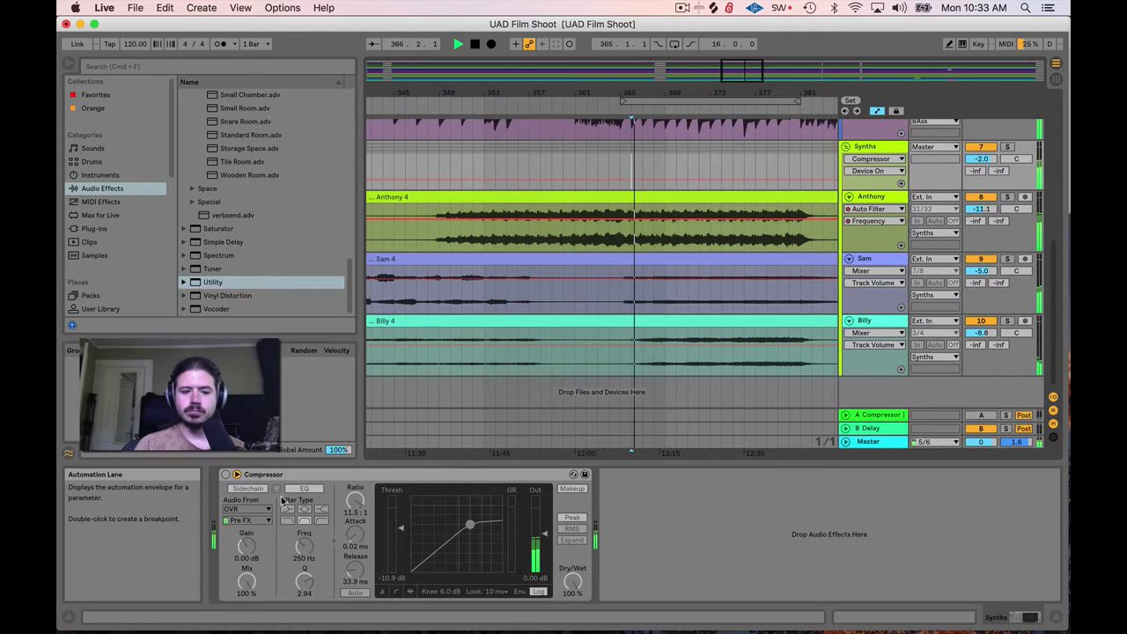
{"action": "left_click", "coordinate": [226, 476]}
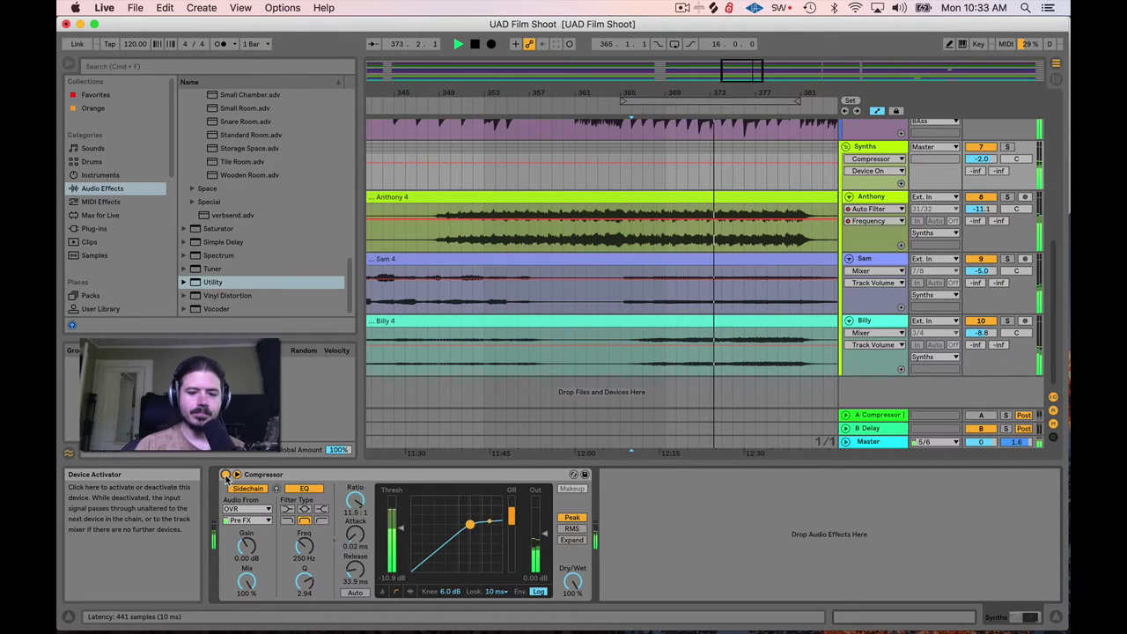
{"action": "left_click", "coordinate": [225, 475]}
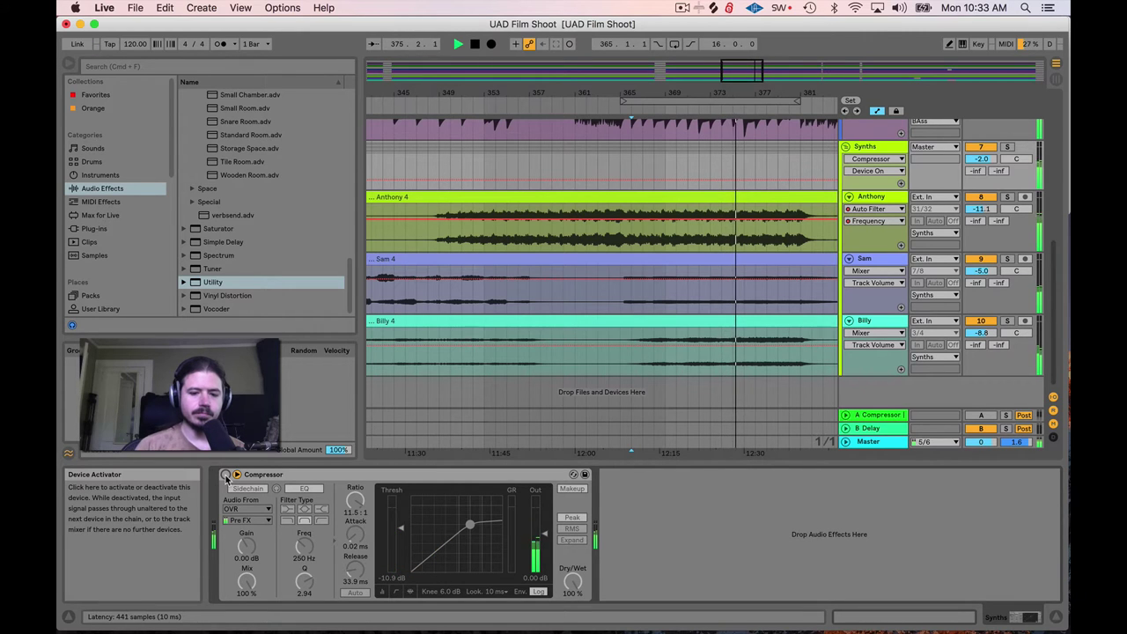
{"action": "left_click", "coordinate": [225, 475]}
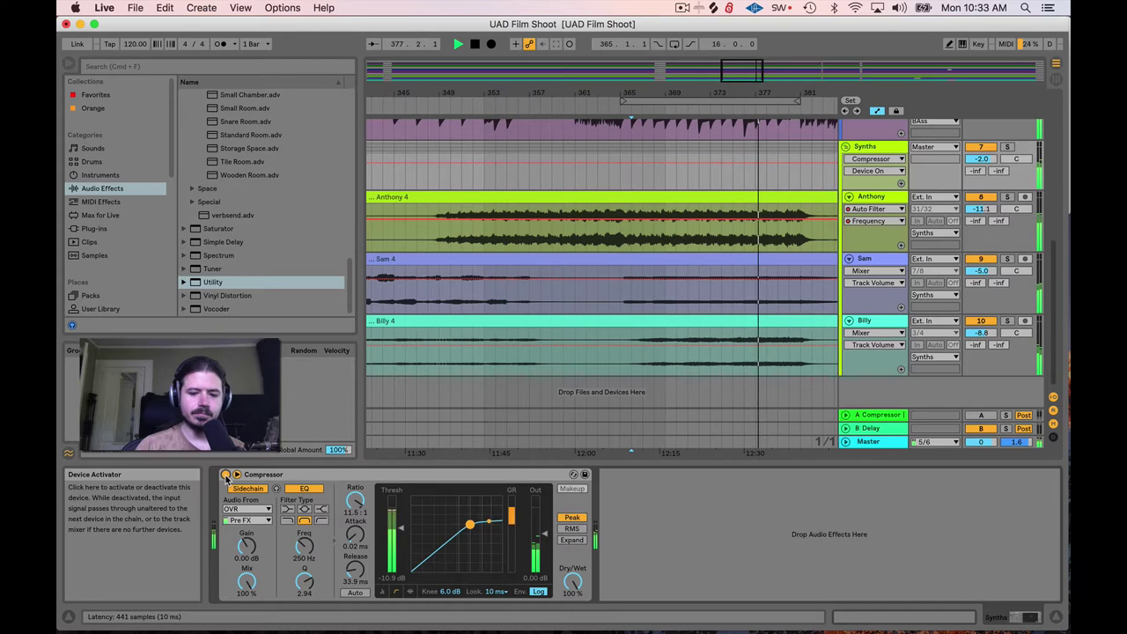
{"action": "key", "text": "space"}
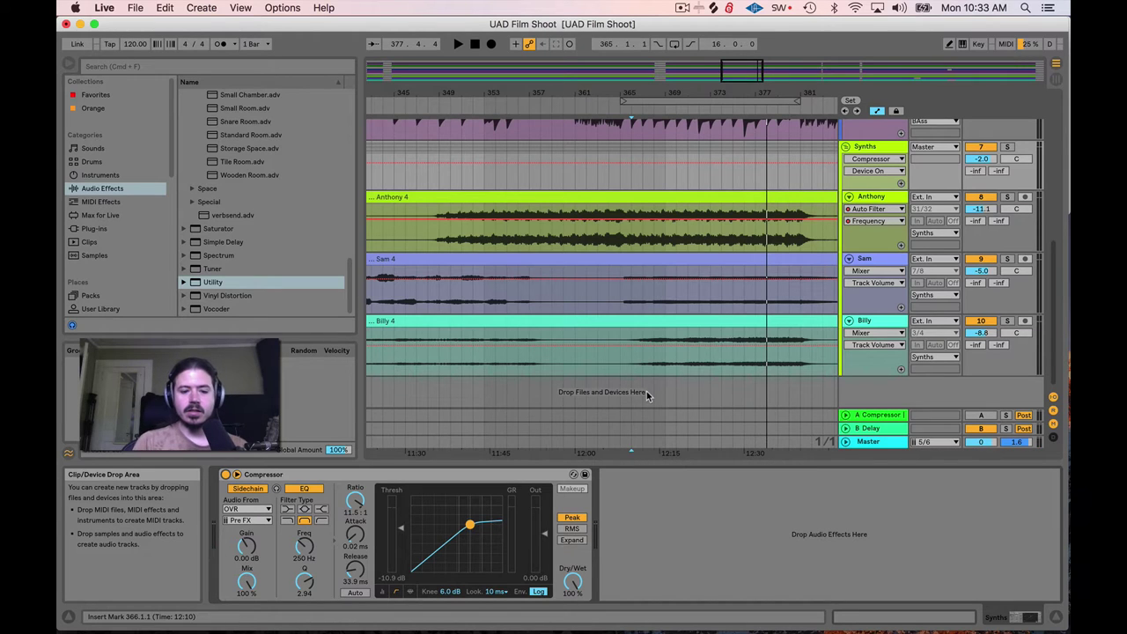
Delete the existing Compressor from the Synths group and add a fresh default Compressor to it.
{"action": "left_click", "coordinate": [390, 490]}
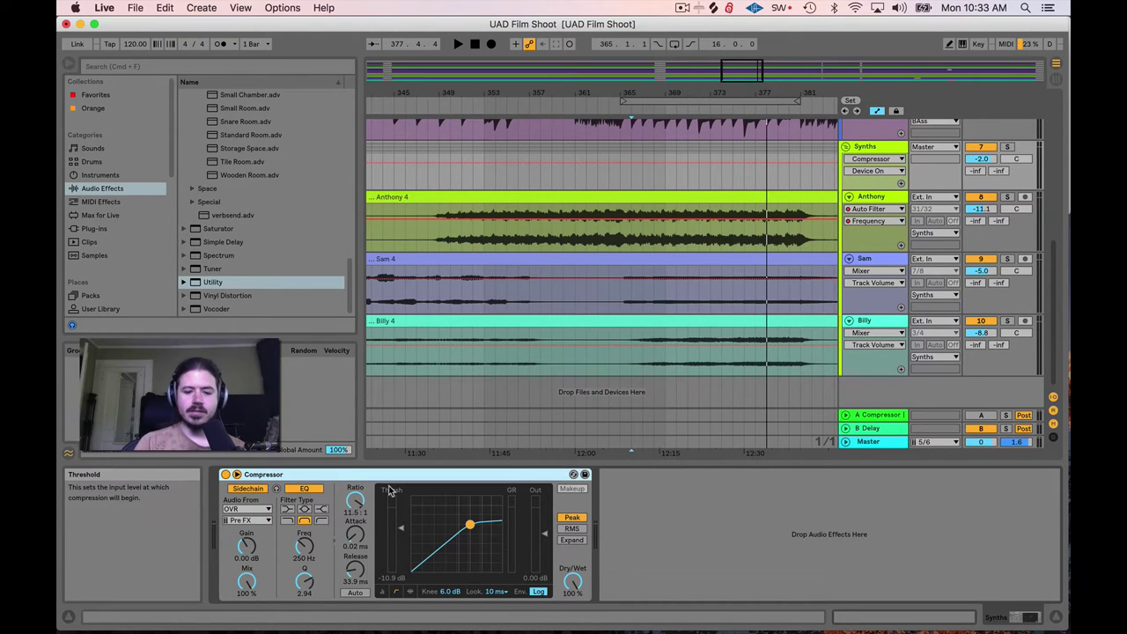
{"action": "key", "text": "Delete"}
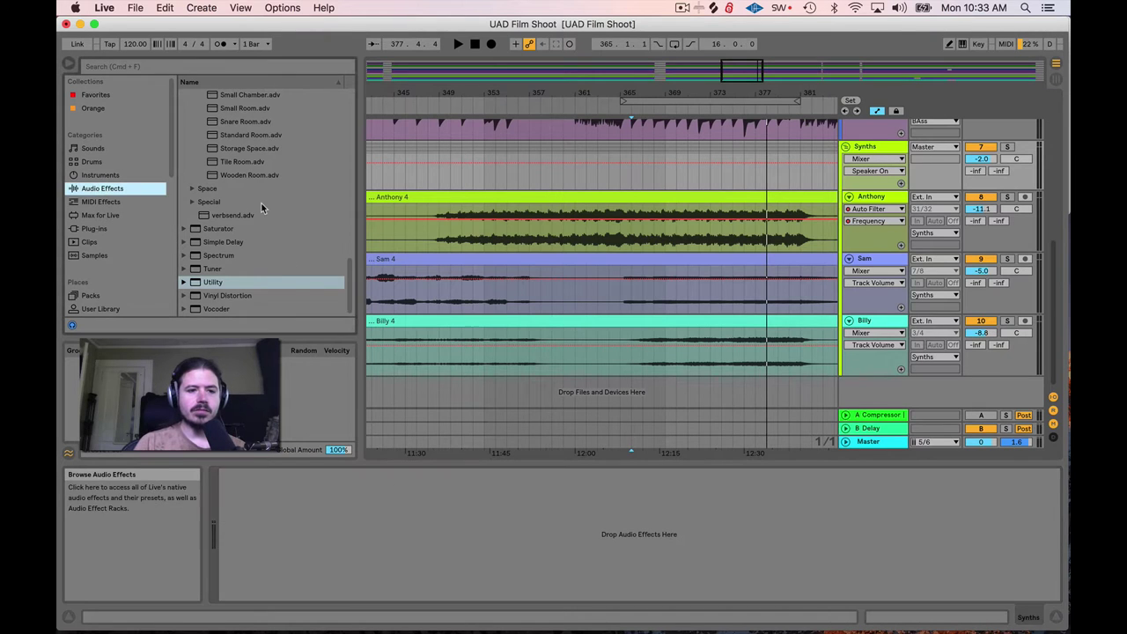
{"action": "scroll", "coordinate": [261, 201], "scroll_direction": "up", "scroll_amount": 10}
{"action": "left_click_drag", "start_coordinate": [211, 189], "coordinate": [836, 198]}
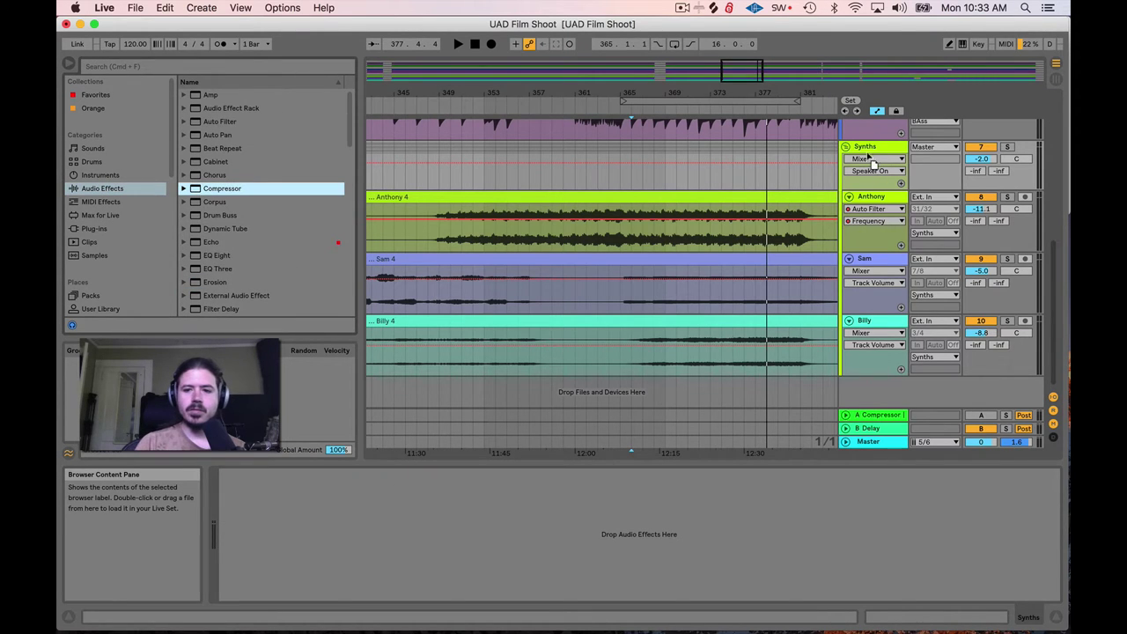
{"action": "left_click_drag", "start_coordinate": [866, 148], "coordinate": [866, 148]}
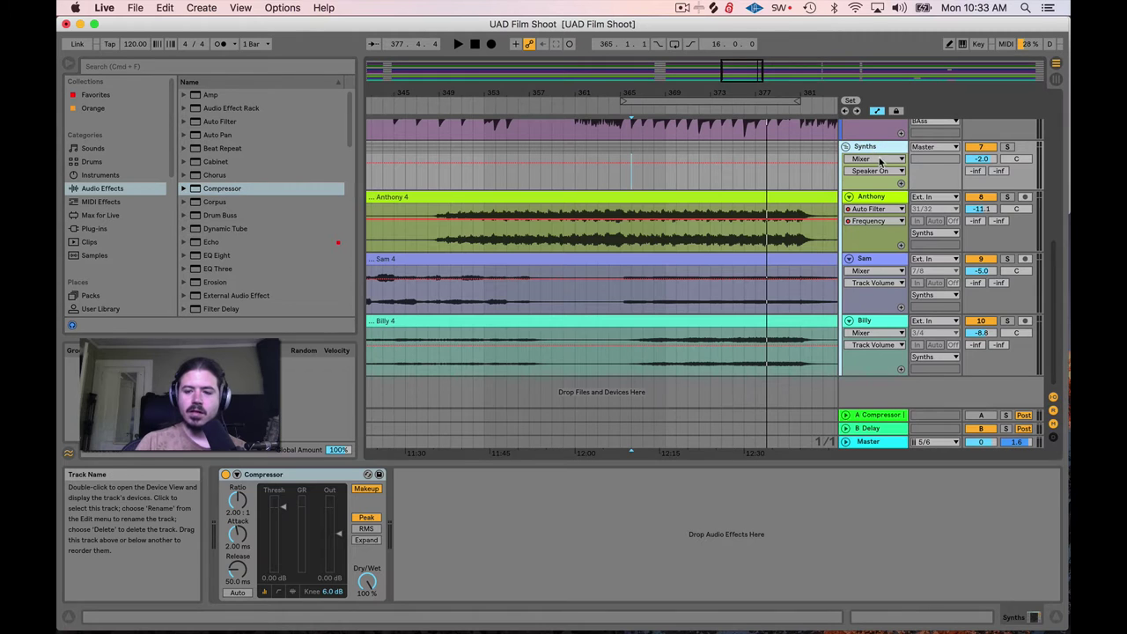
Select the three tracks inside the Synths group, show their Group Tracks option, and reselect the Synths group.
{"action": "left_click", "coordinate": [872, 199]}
{"action": "left_click", "coordinate": [869, 259]}
{"action": "left_click", "coordinate": [866, 322]}
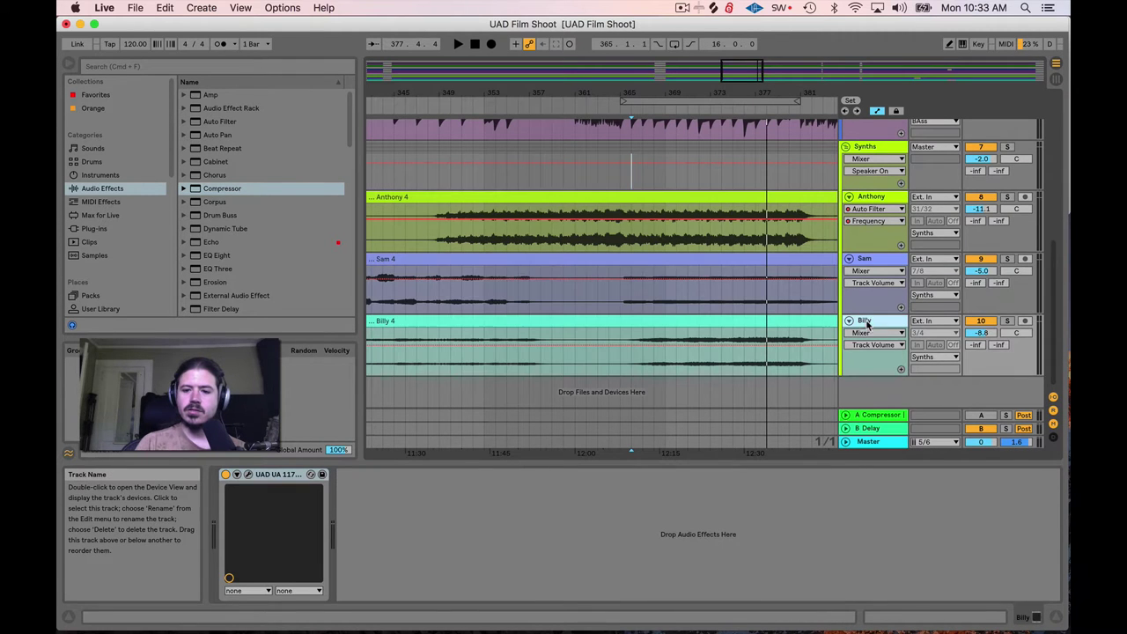
{"action": "left_click", "coordinate": [873, 199]}
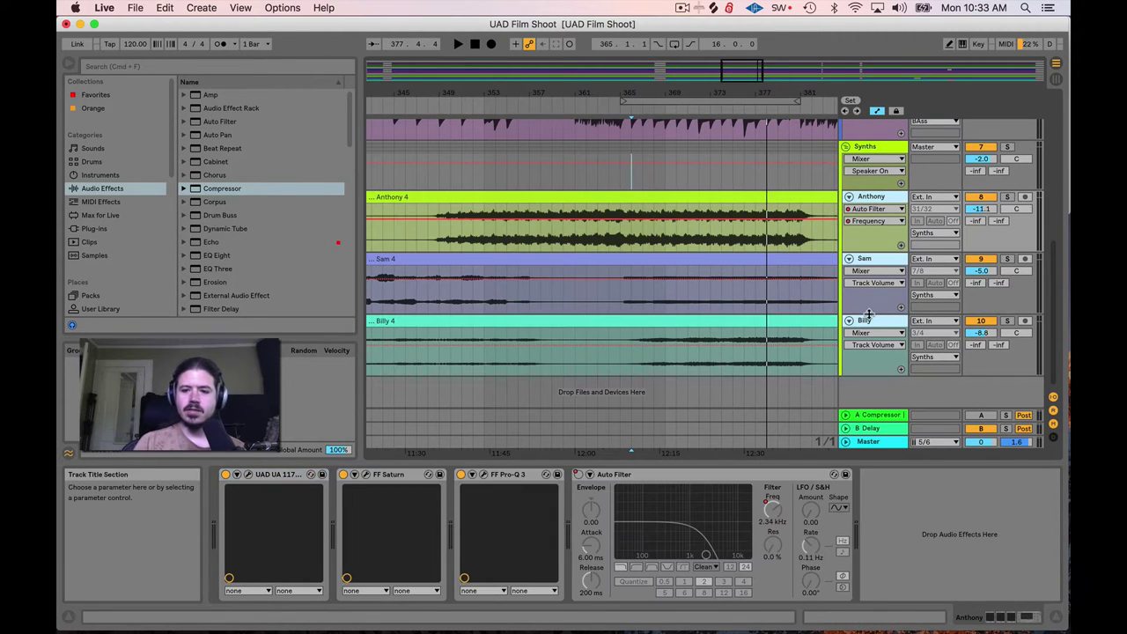
{"action": "right_click", "coordinate": [875, 199]}
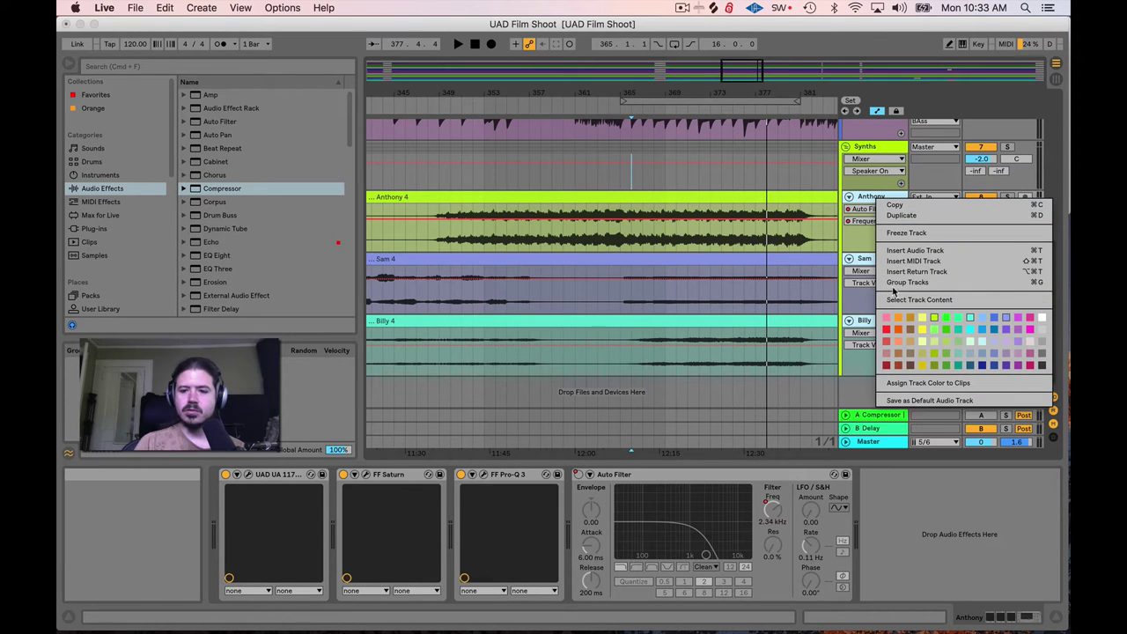
{"action": "left_click", "coordinate": [863, 148]}
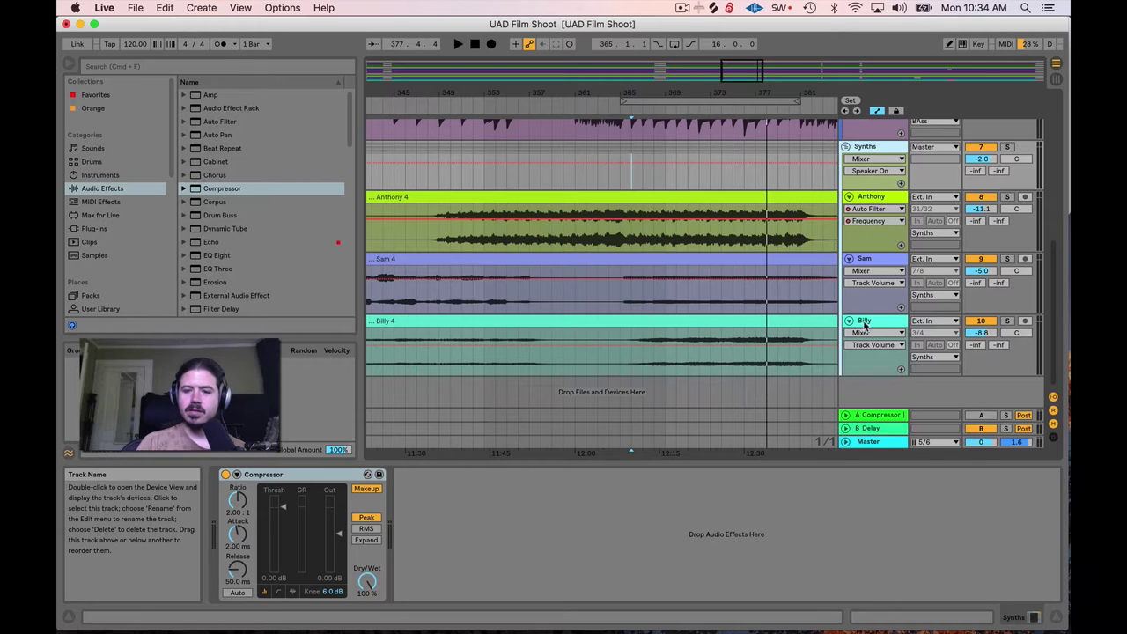
Solo the Synths group, play it from bar 366 through the new Compressor for about two bars, and stop playback.
{"action": "left_click_drag", "start_coordinate": [744, 74], "coordinate": [744, 70]}
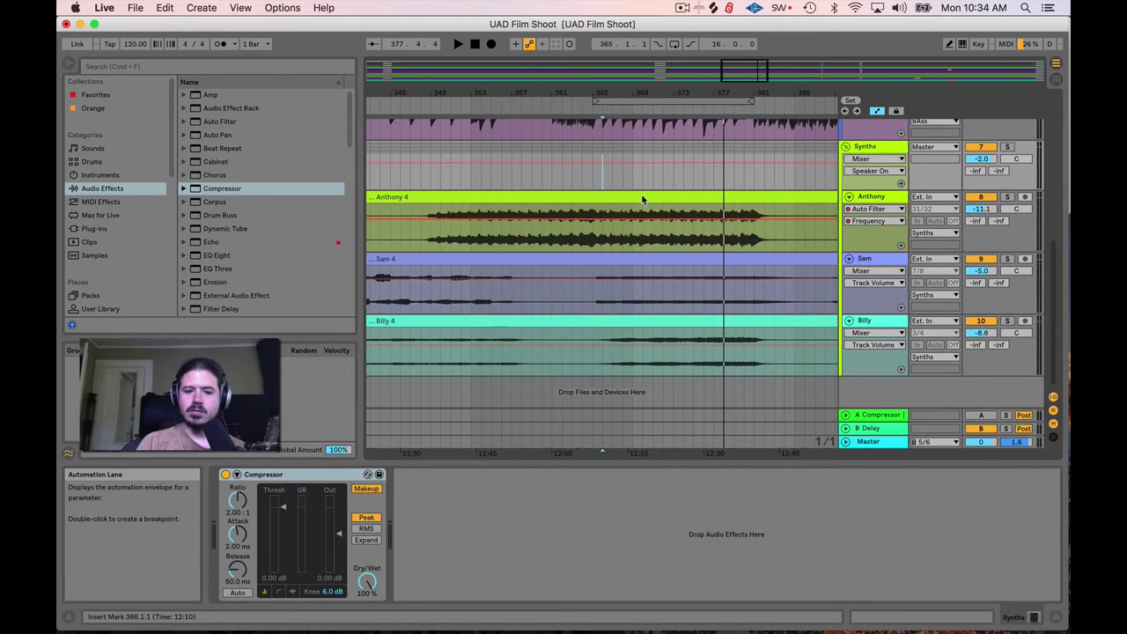
{"action": "left_click", "coordinate": [1006, 148]}
{"action": "key", "text": "space"}
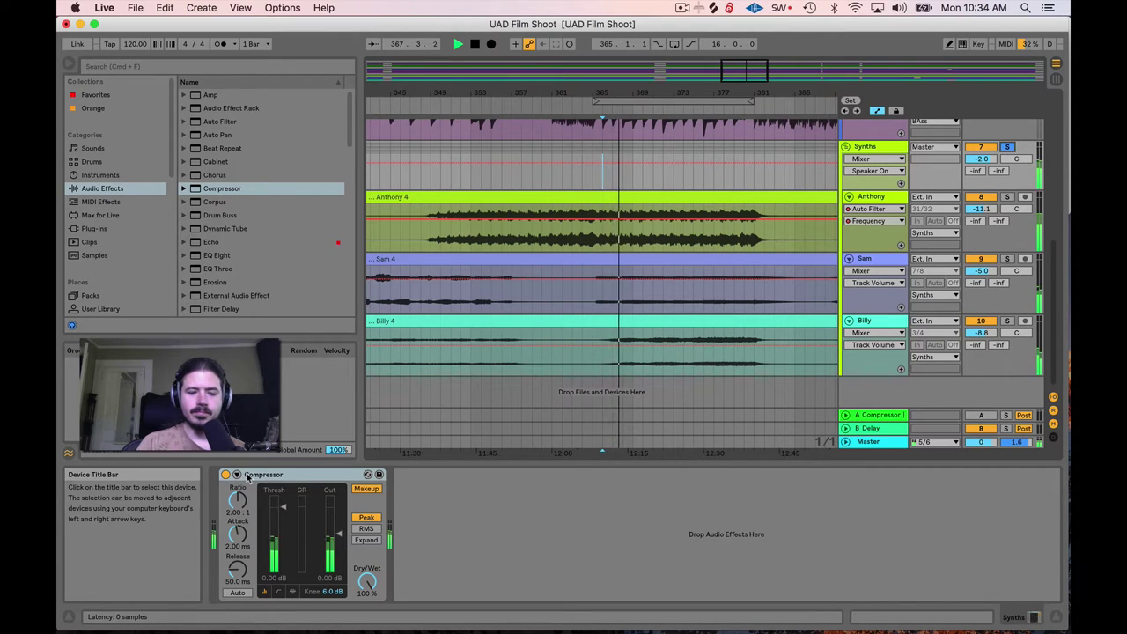
{"action": "key", "text": "space"}
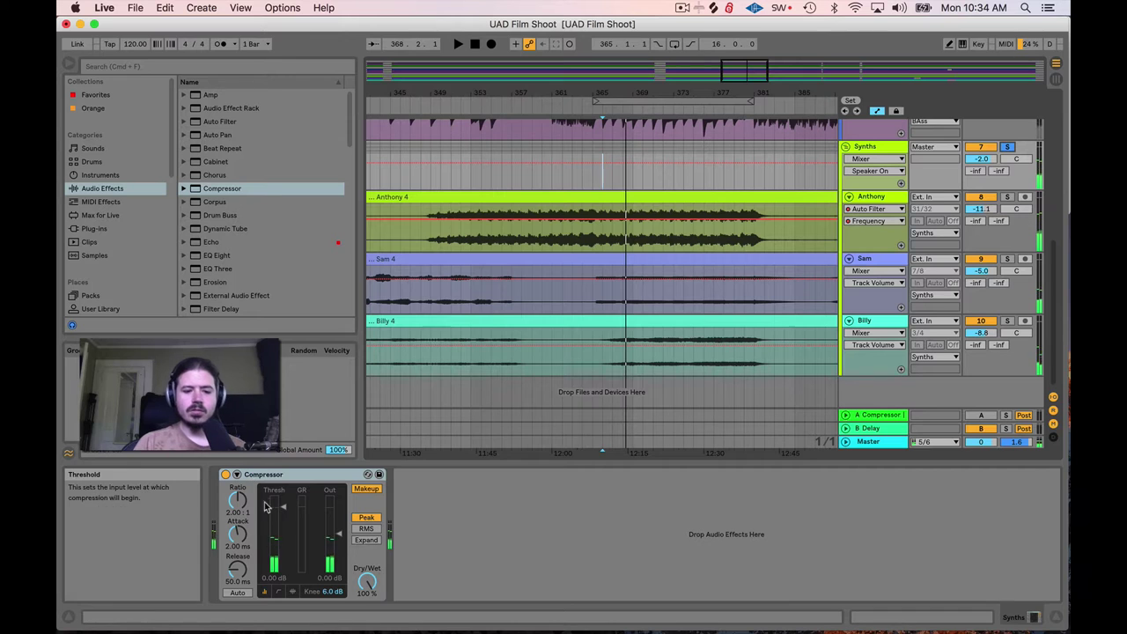
Examine the device chains of the OVR track and the BAss group, and return to the Synths group's Compressor.
{"action": "scroll", "coordinate": [907, 238], "scroll_direction": "up", "scroll_amount": 1}
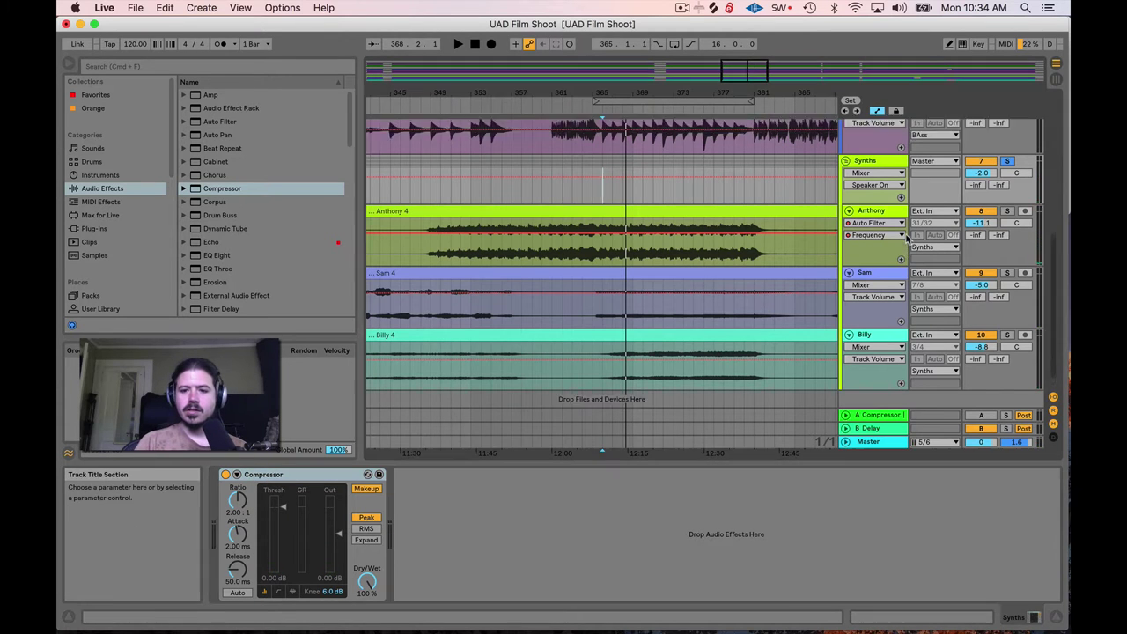
{"action": "scroll", "coordinate": [906, 238], "scroll_direction": "up", "scroll_amount": 8}
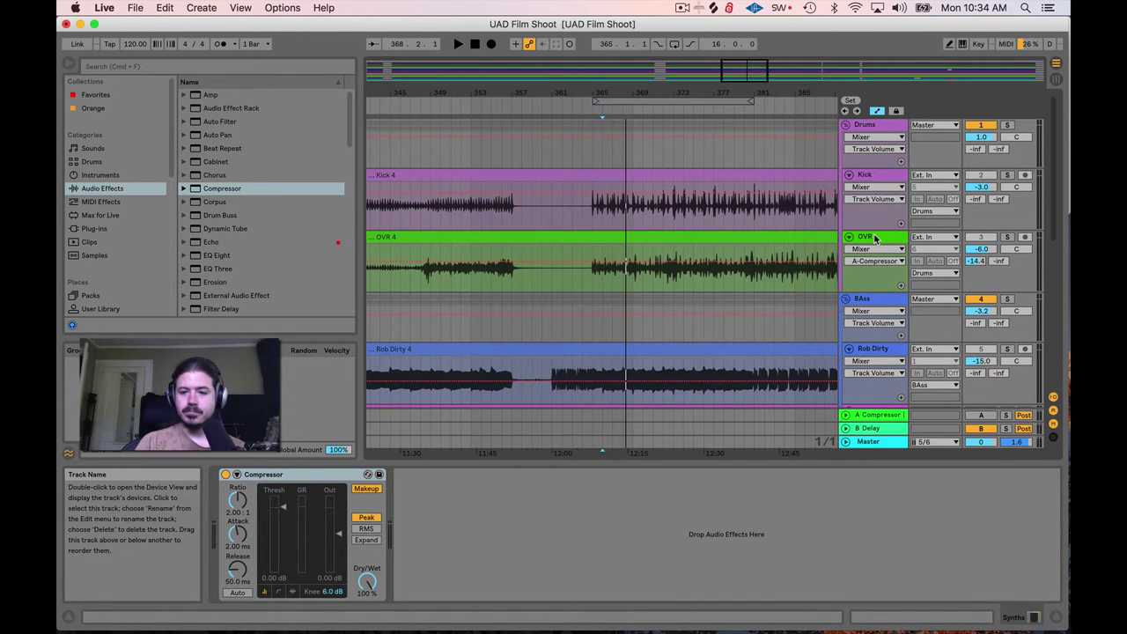
{"action": "left_click", "coordinate": [874, 239]}
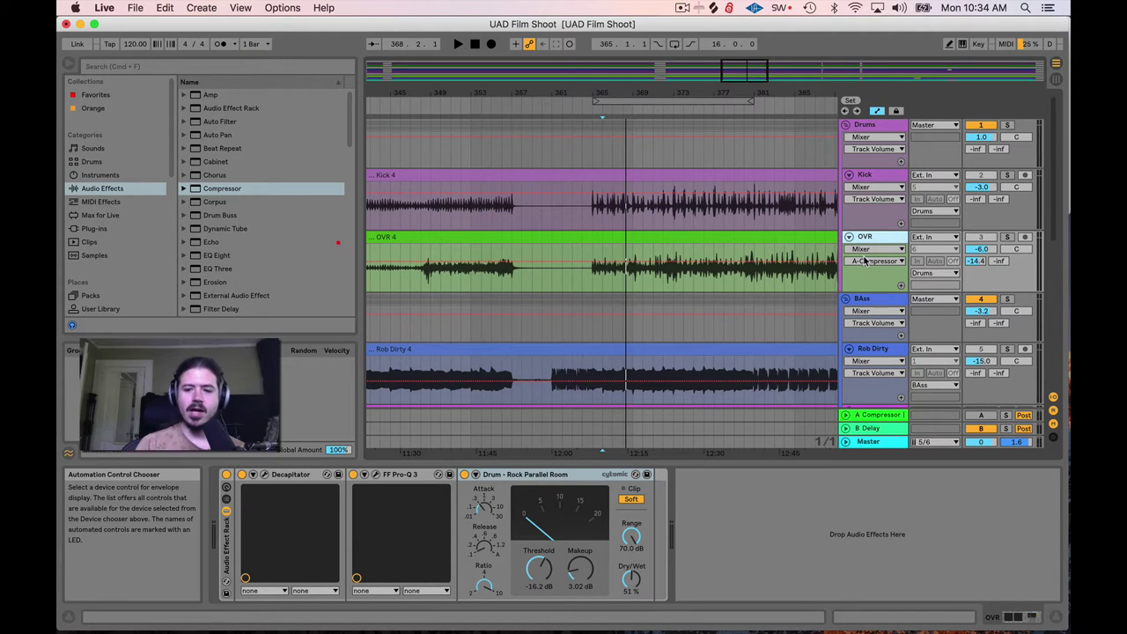
{"action": "scroll", "coordinate": [866, 261], "scroll_direction": "down", "scroll_amount": 3}
{"action": "left_click", "coordinate": [870, 217]}
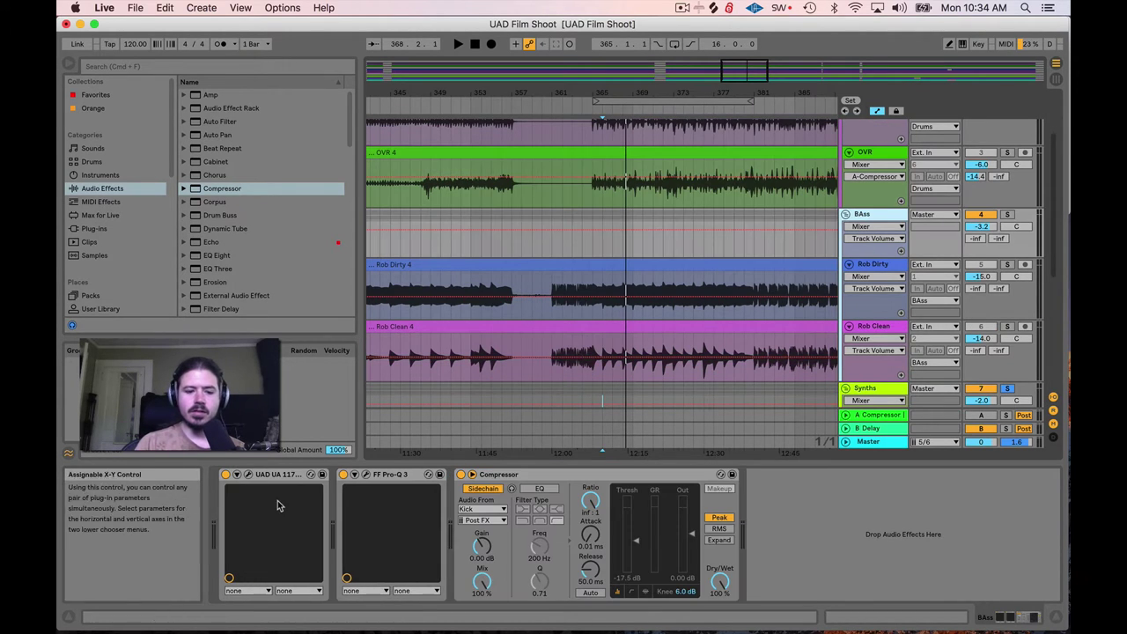
{"action": "scroll", "coordinate": [867, 220], "scroll_direction": "down", "scroll_amount": 8}
{"action": "left_click", "coordinate": [870, 149]}
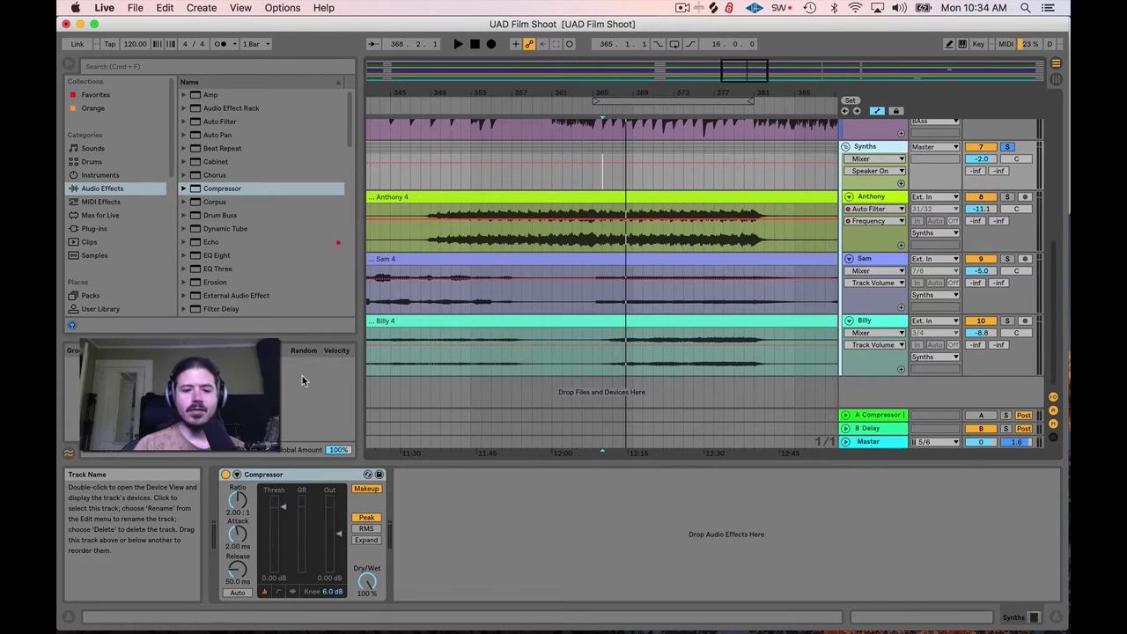
Expand the Synths Compressor's sidechain section, enable Sidechain, and set its Audio From source to OVR.
{"action": "left_click", "coordinate": [368, 474]}
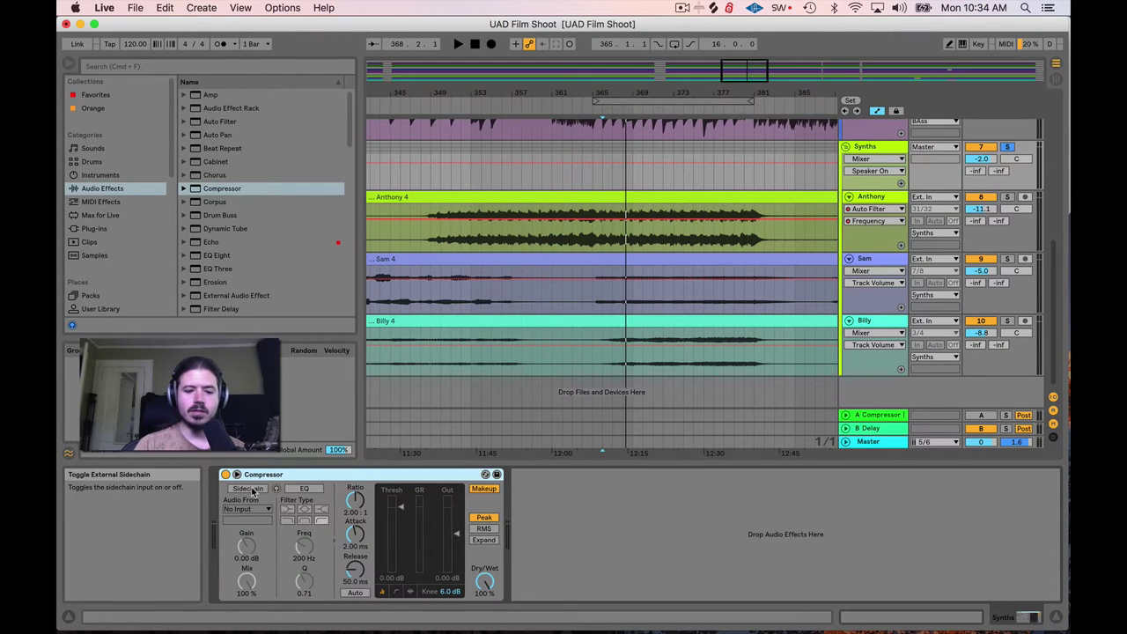
{"action": "left_click", "coordinate": [249, 488]}
{"action": "left_click", "coordinate": [247, 509]}
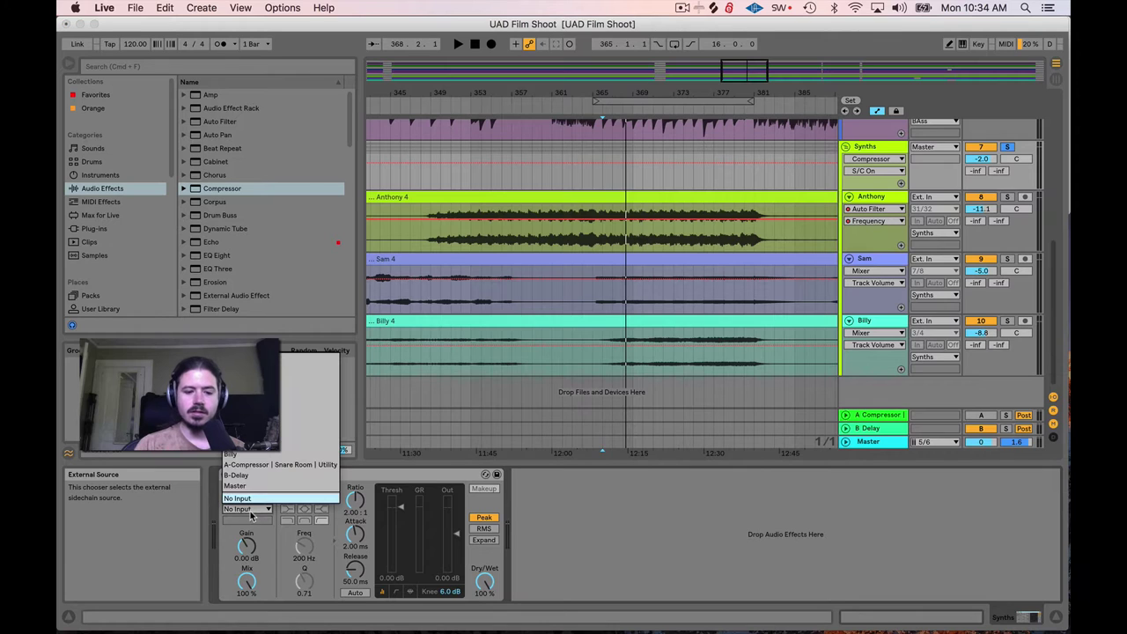
{"action": "left_click", "coordinate": [290, 391]}
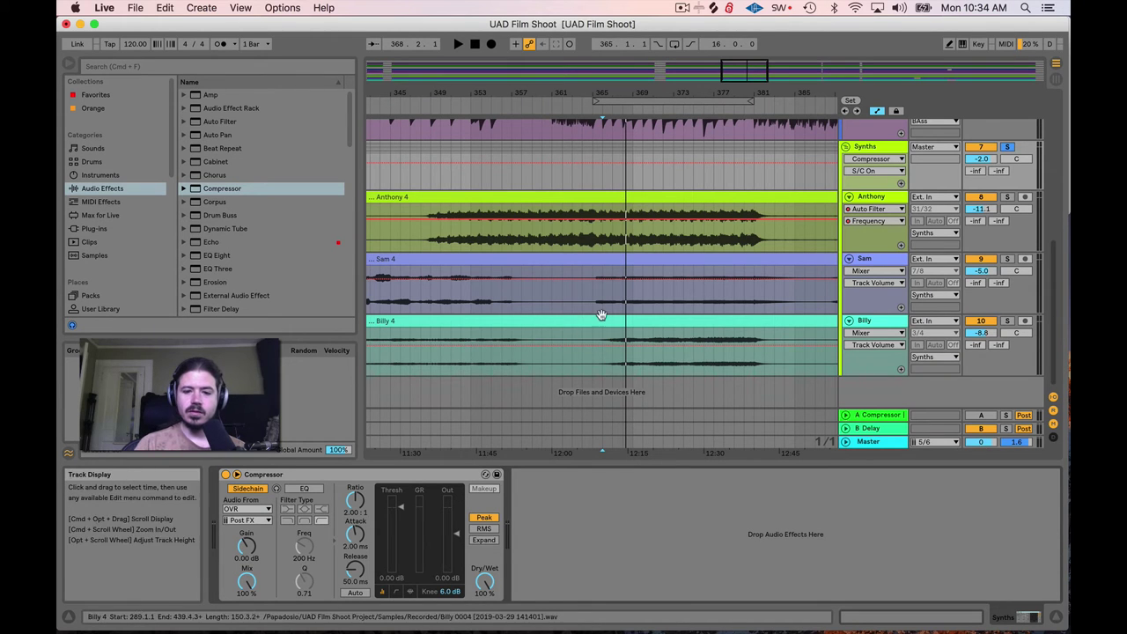
Turn on sidechain listen for the Synths Compressor and play the OVR signal from bar 366 in short passes, stopping after each.
{"action": "key", "text": "space"}
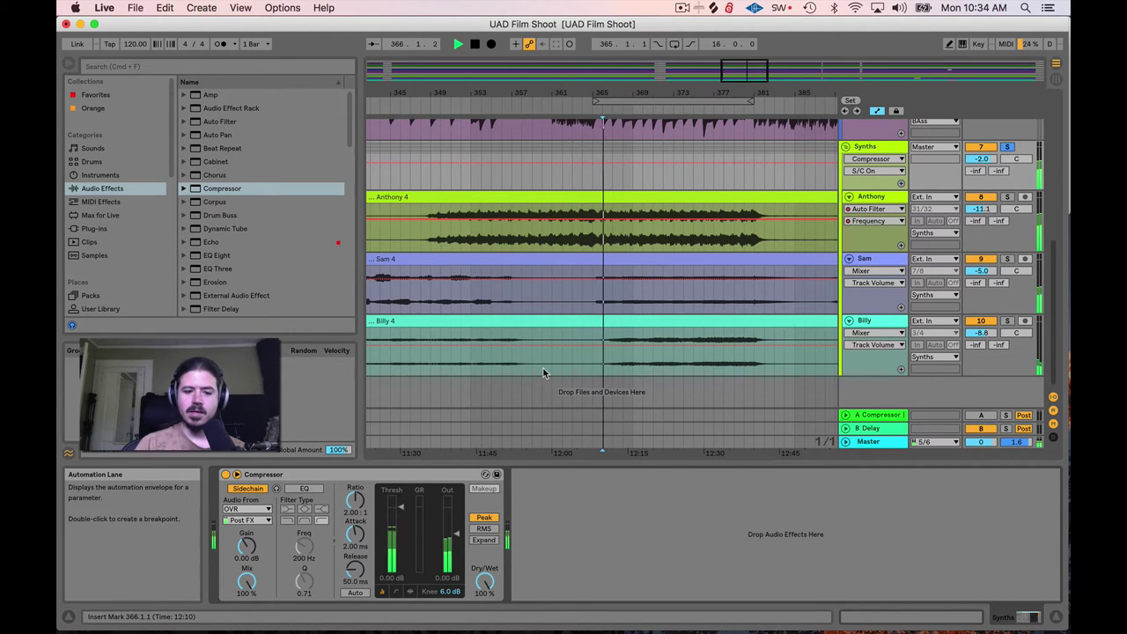
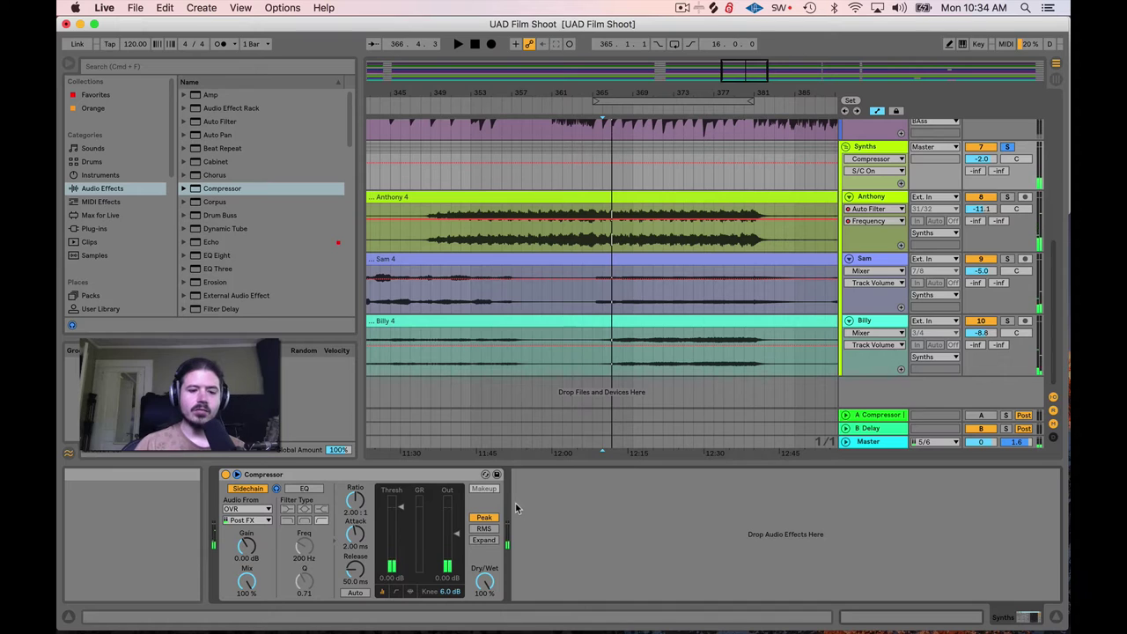
{"action": "key", "text": "space"}
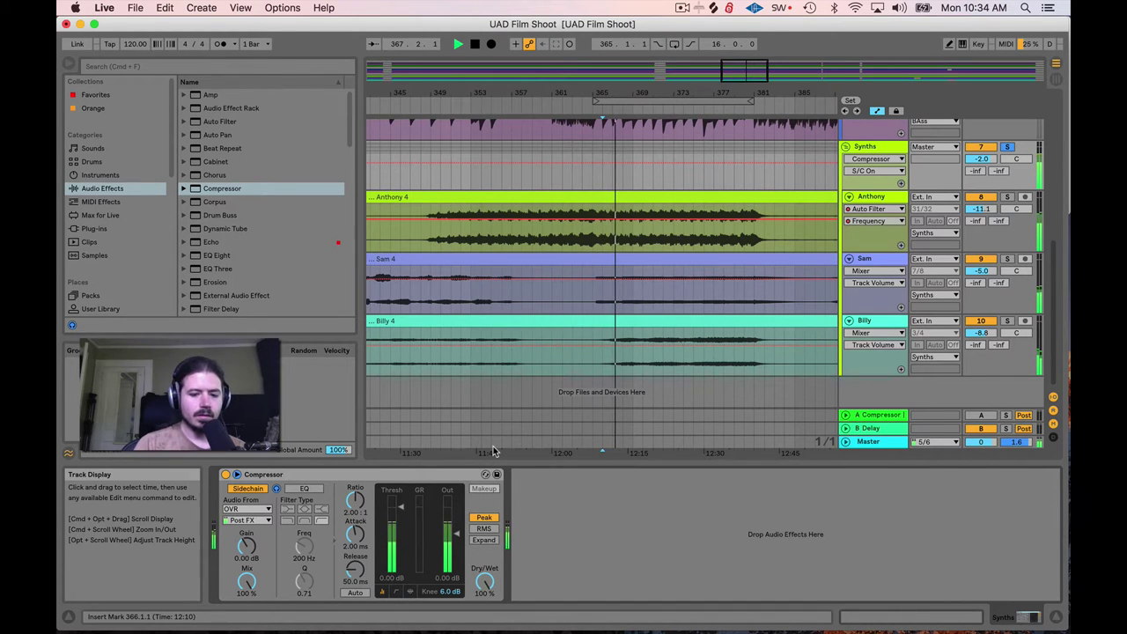
{"action": "key", "text": "space"}
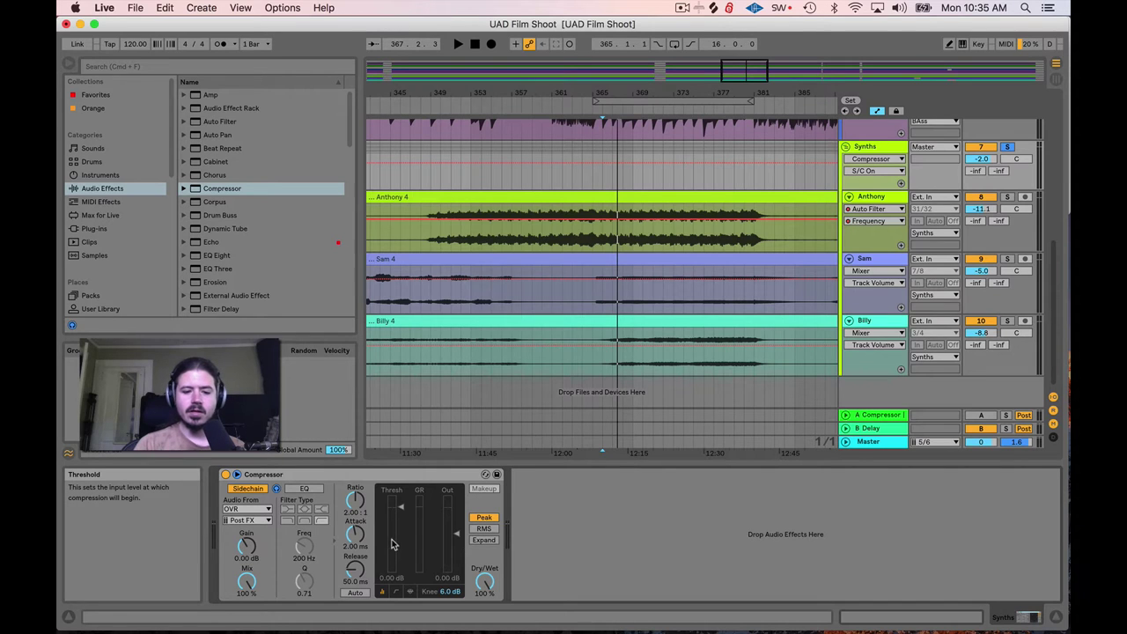
{"action": "key", "text": "space"}
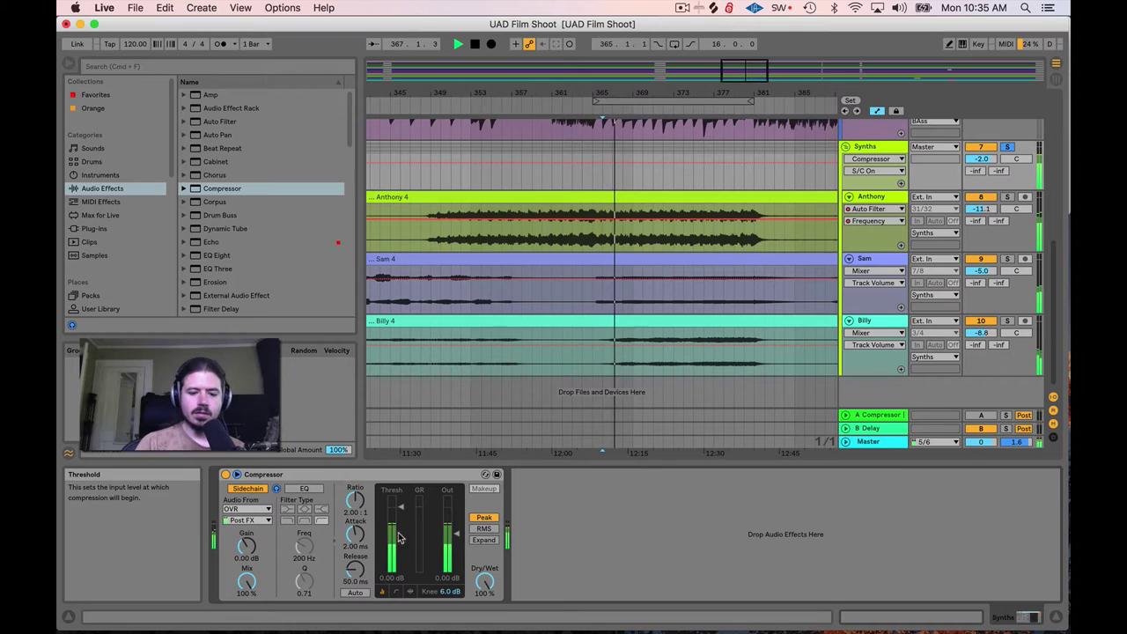
{"action": "key", "text": "space"}
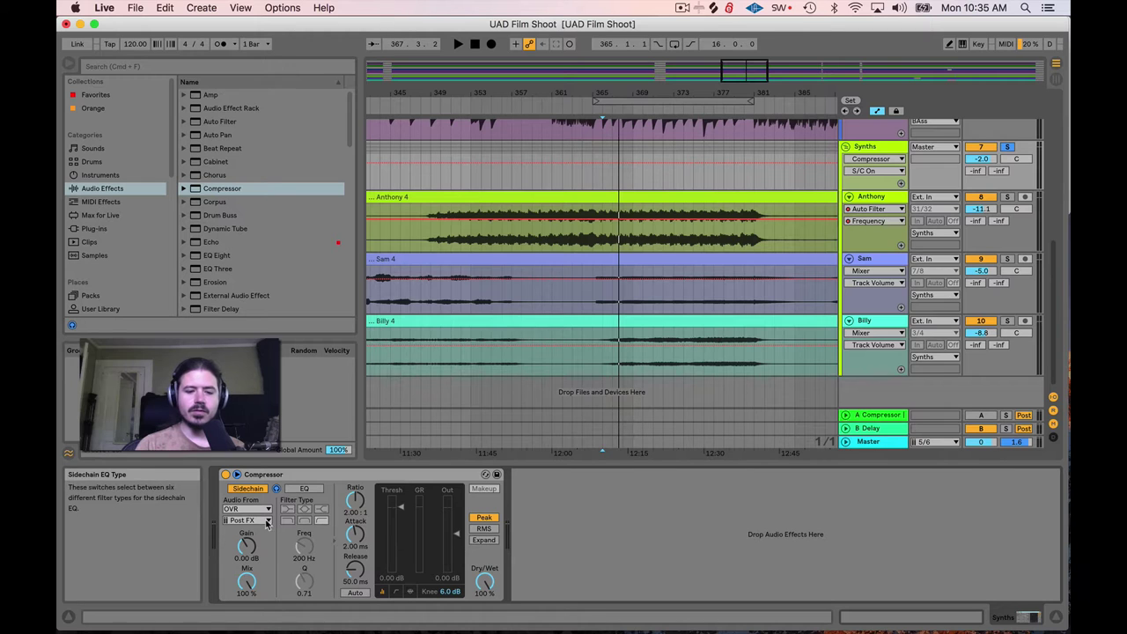
Check the OVR track's device chain, then set the Synths Compressor's OVR sidechain source to Pre FX and audition it from bar 366.
{"action": "scroll", "coordinate": [754, 176], "scroll_direction": "up", "scroll_amount": 5}
{"action": "left_click", "coordinate": [868, 193]}
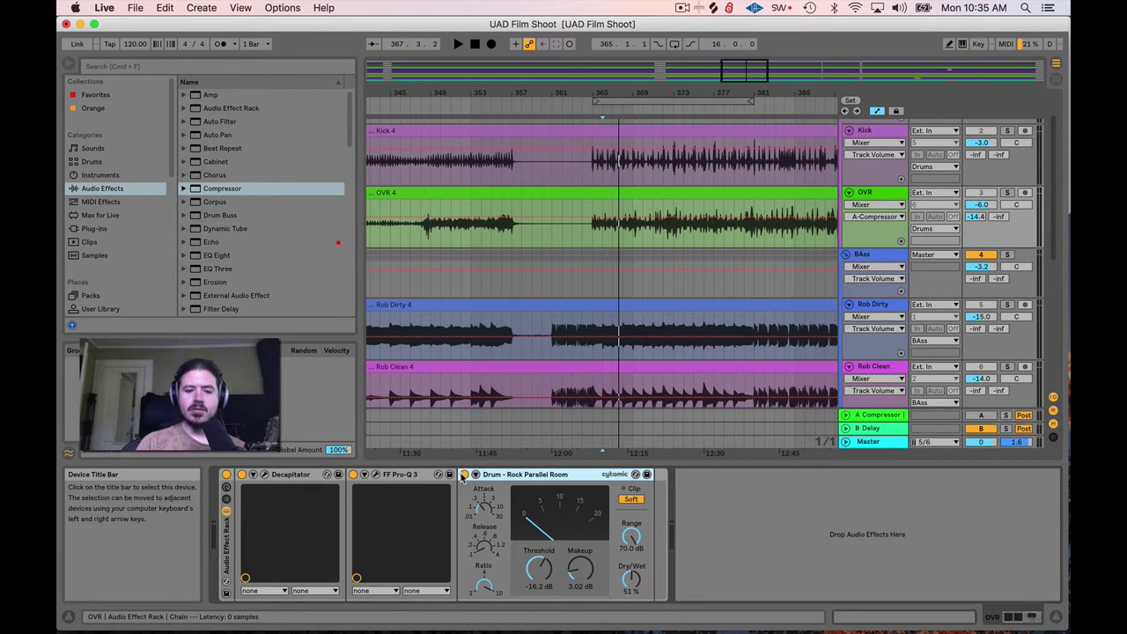
{"action": "scroll", "coordinate": [872, 148], "scroll_direction": "down", "scroll_amount": 6}
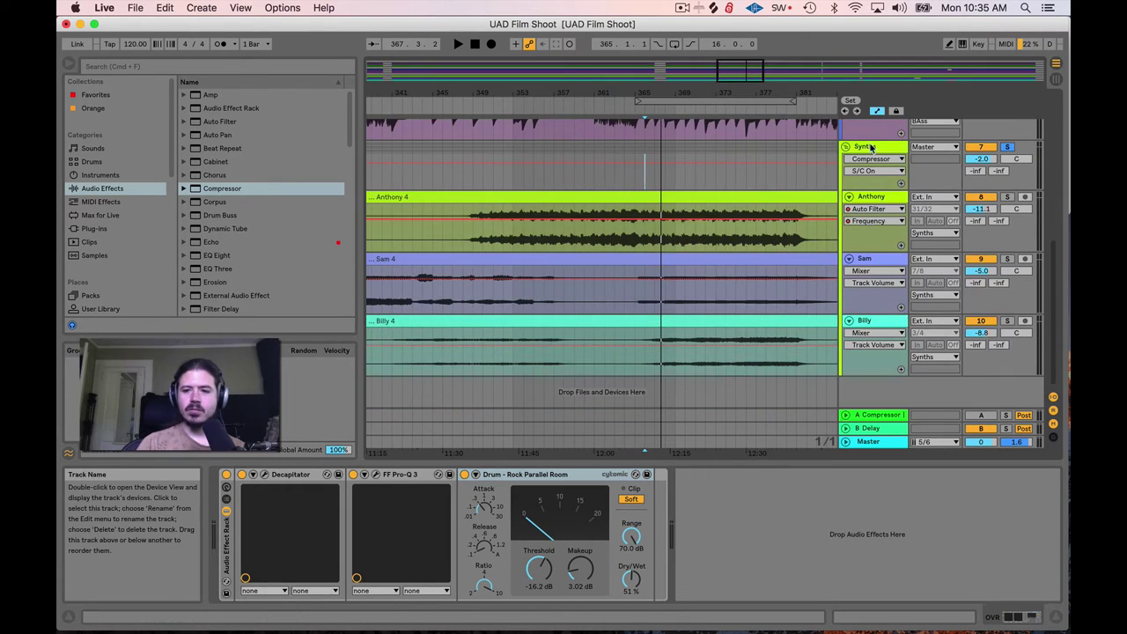
{"action": "left_click", "coordinate": [870, 147]}
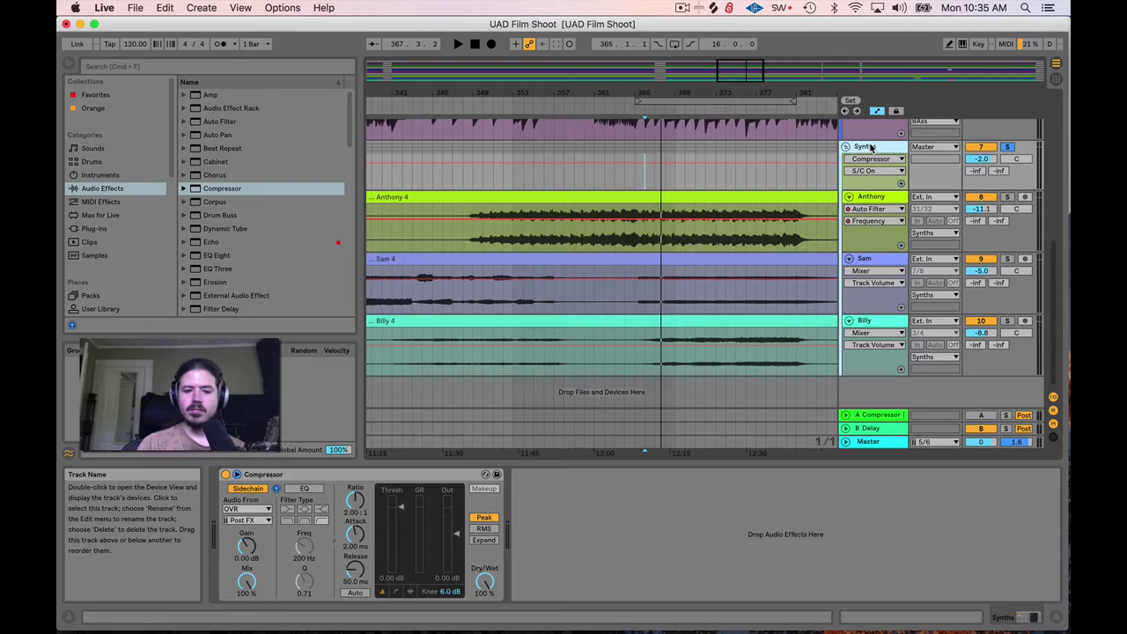
{"action": "left_click", "coordinate": [244, 521]}
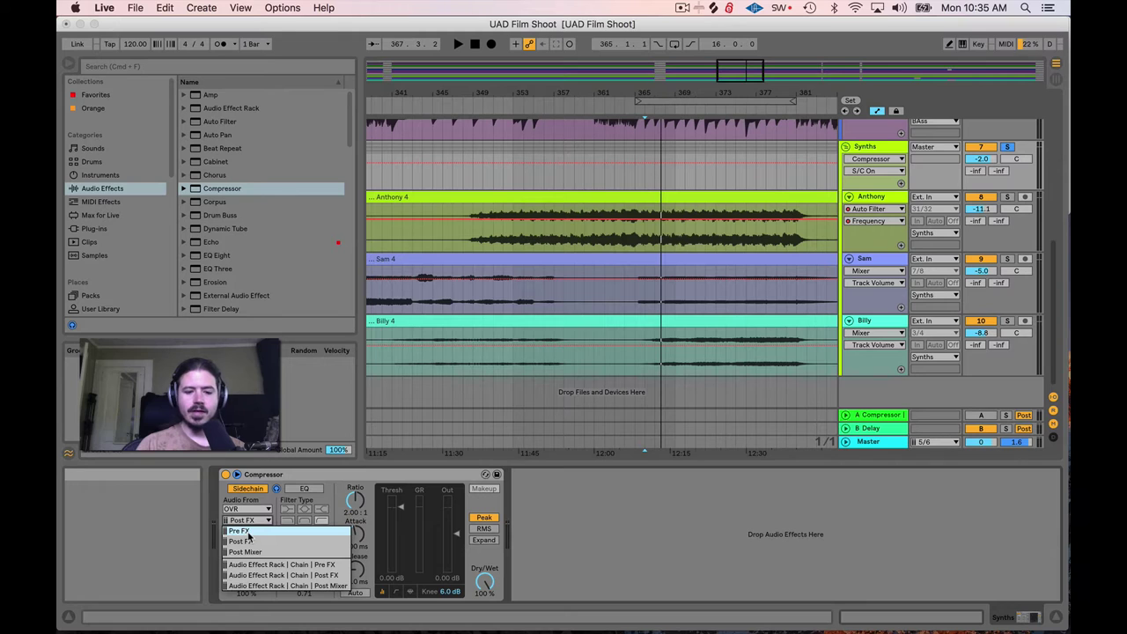
{"action": "left_click", "coordinate": [247, 532]}
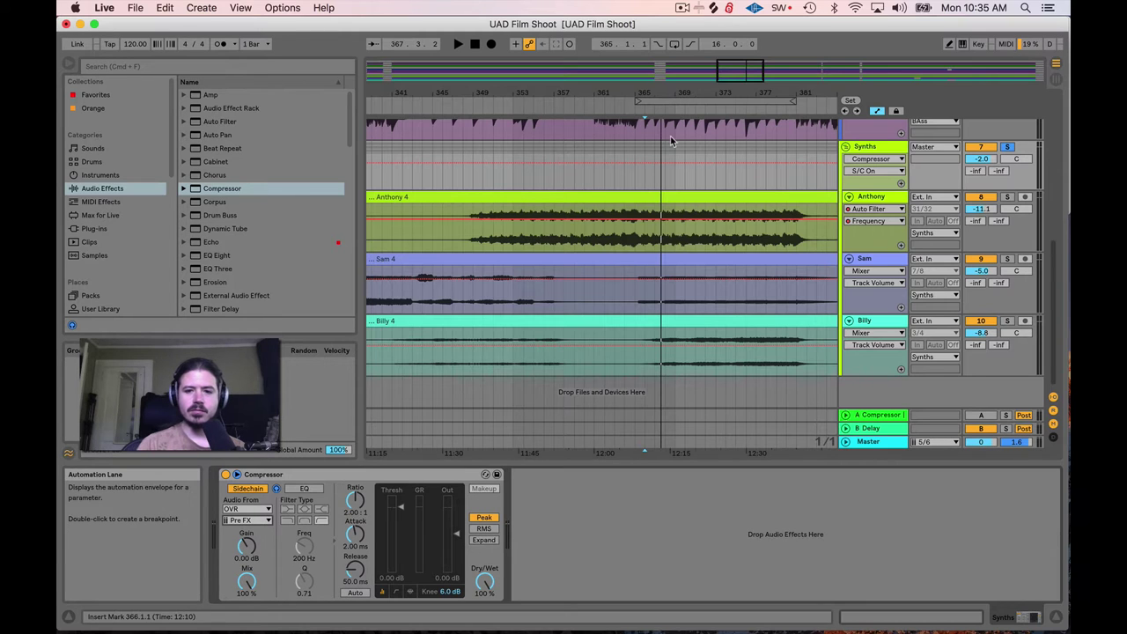
{"action": "key", "text": "space"}
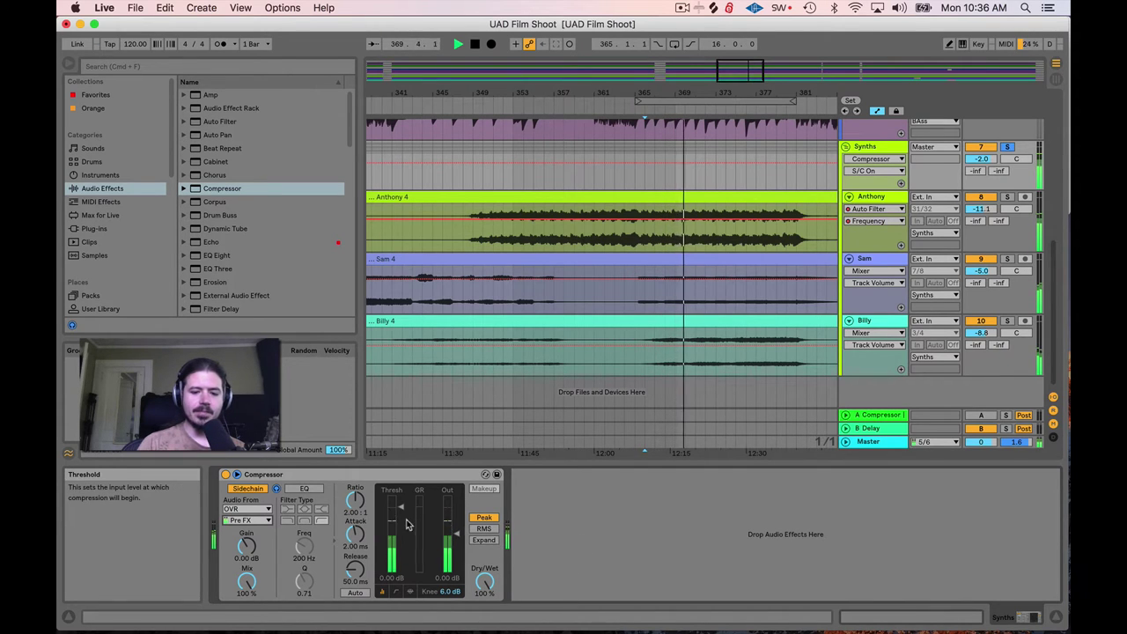
{"action": "key", "text": "space"}
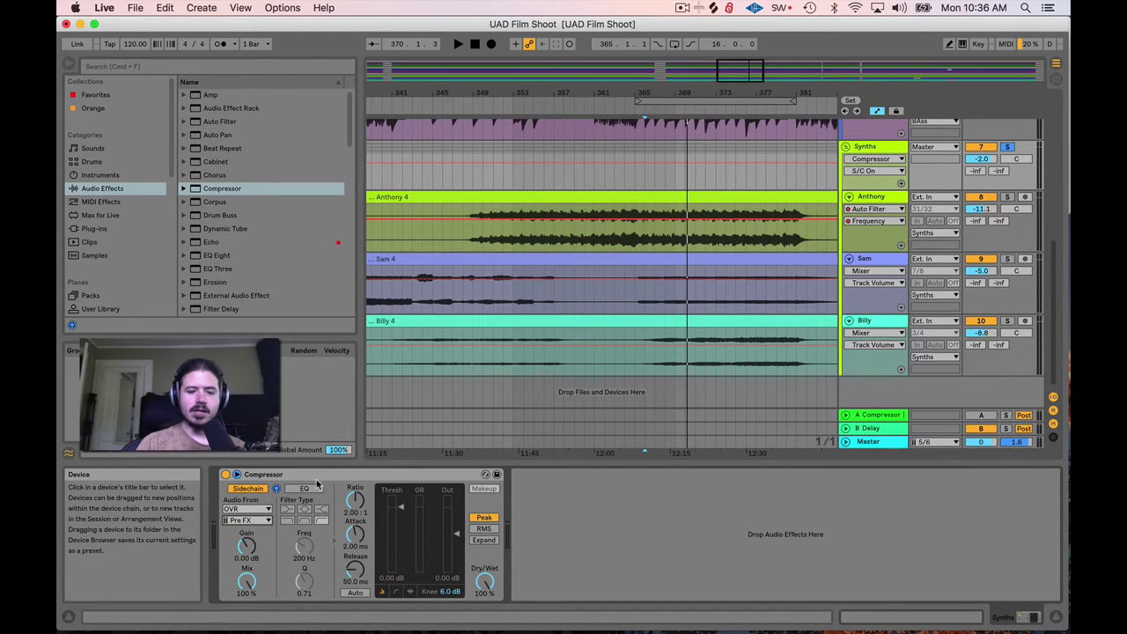
Enable the Synths Compressor's sidechain EQ as a band-pass filter with Q 2.83, and play the filtered signal from bar 366.
{"action": "left_click_drag", "start_coordinate": [749, 77], "coordinate": [756, 88]}
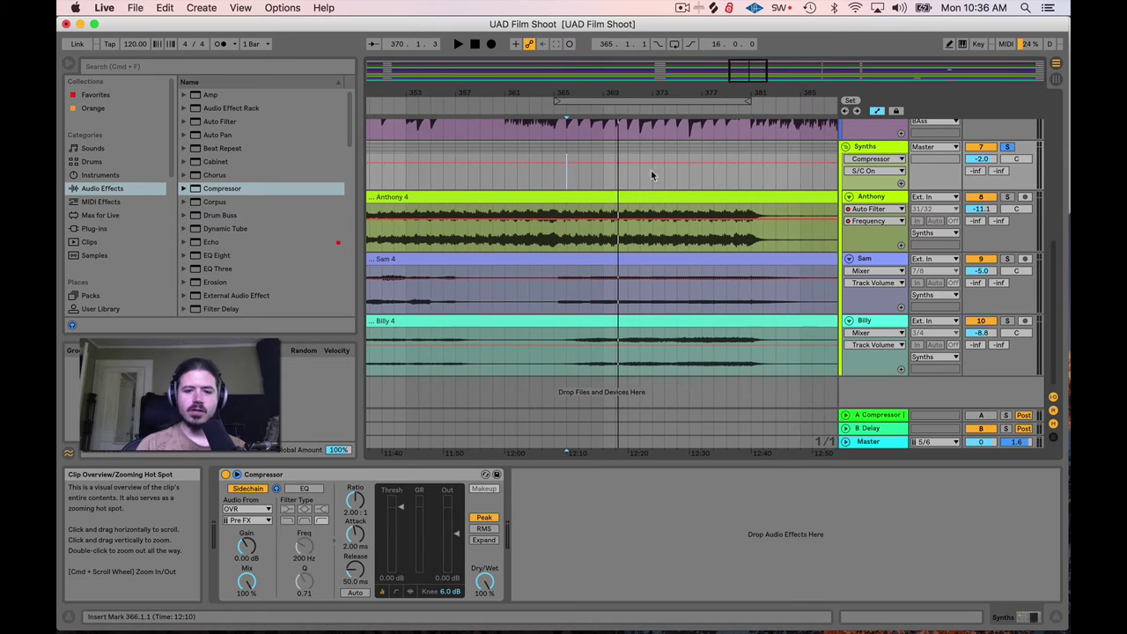
{"action": "left_click", "coordinate": [304, 489]}
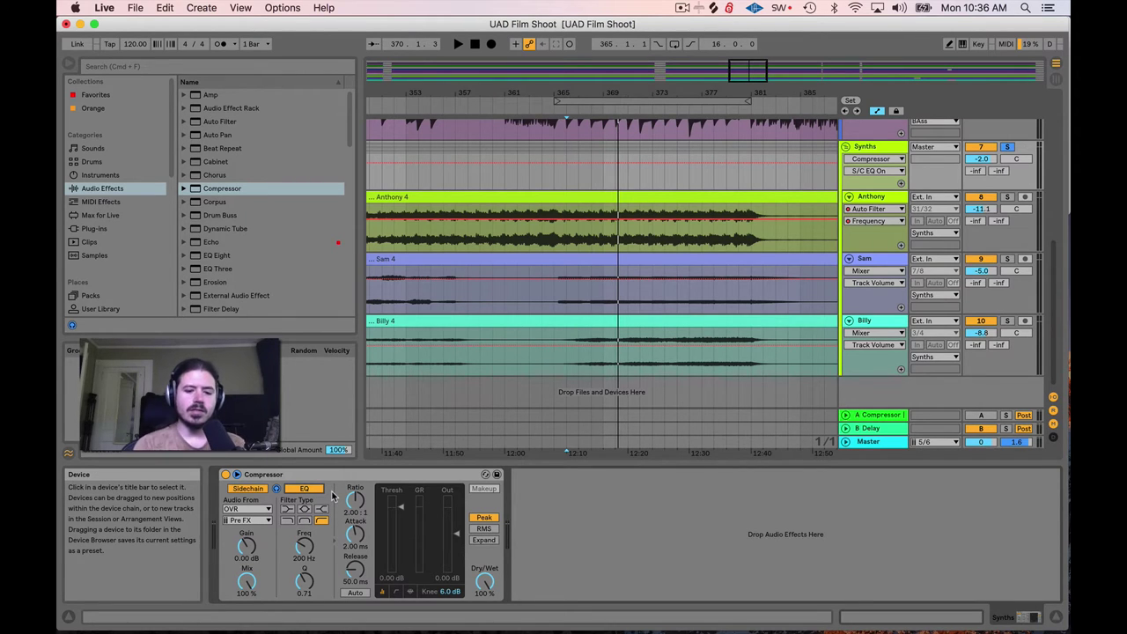
{"action": "left_click", "coordinate": [304, 521]}
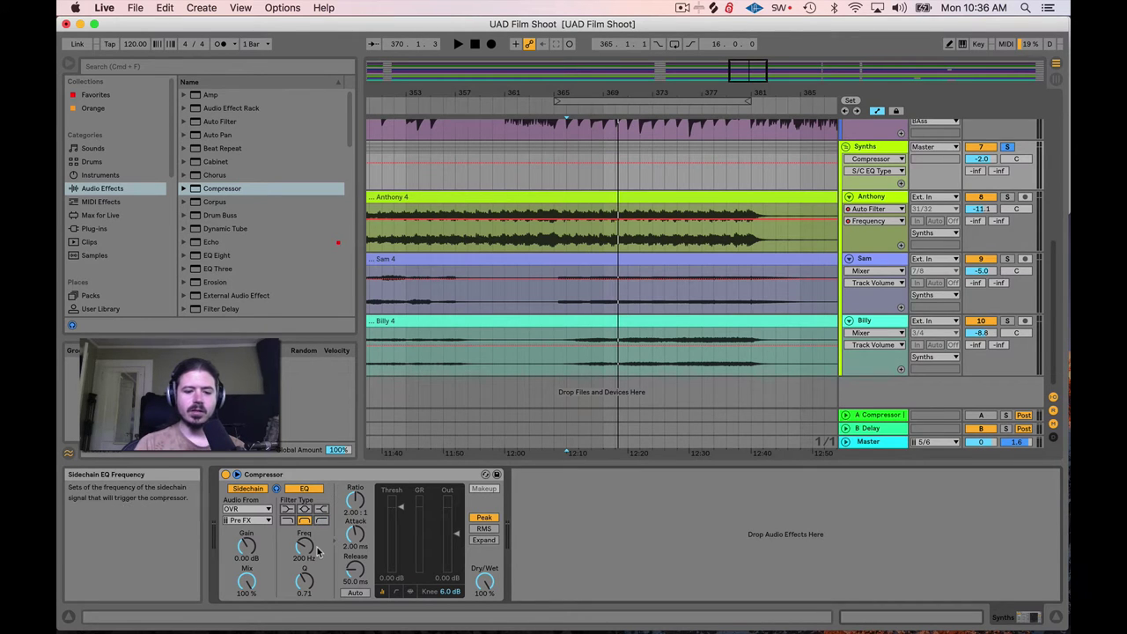
{"action": "left_click_drag", "start_coordinate": [304, 579], "coordinate": [304, 572]}
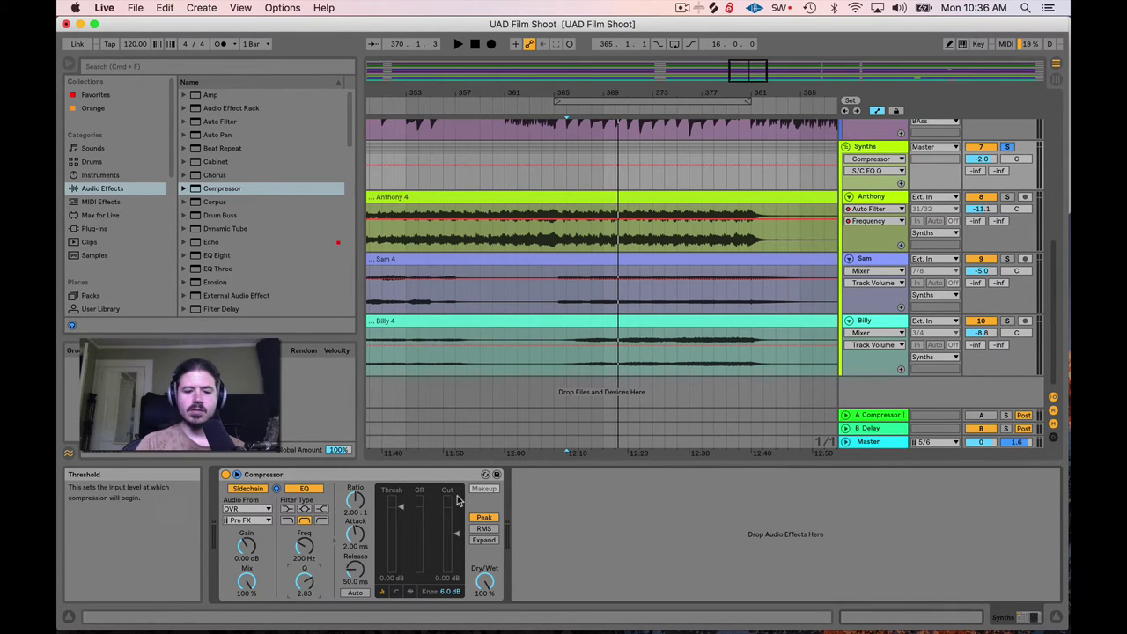
{"action": "key", "text": "space"}
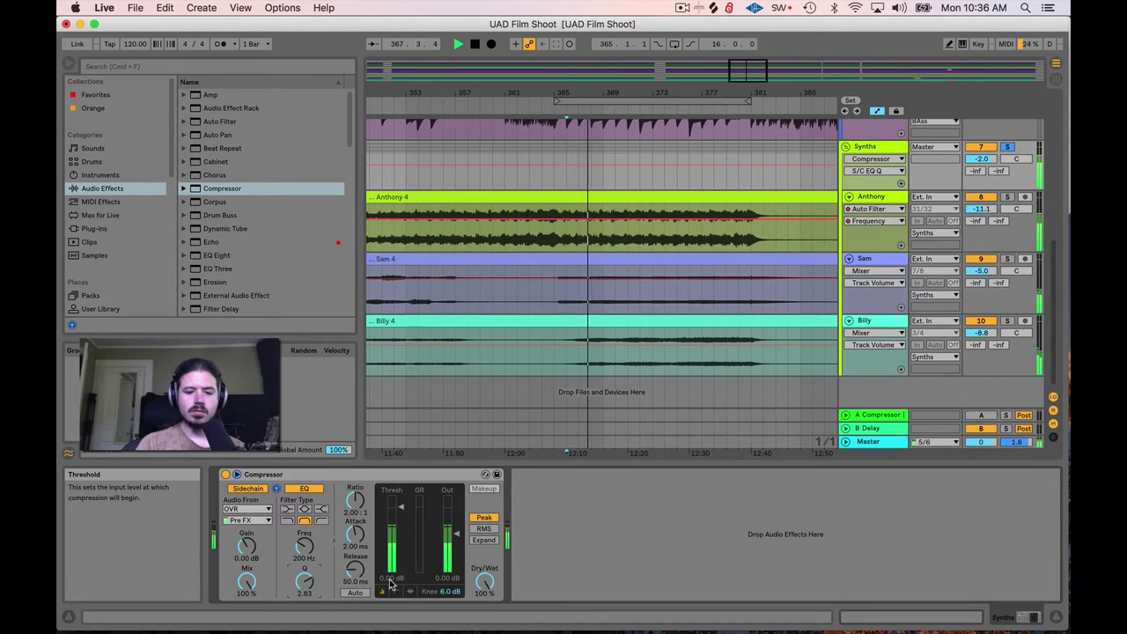
{"action": "key", "text": "space"}
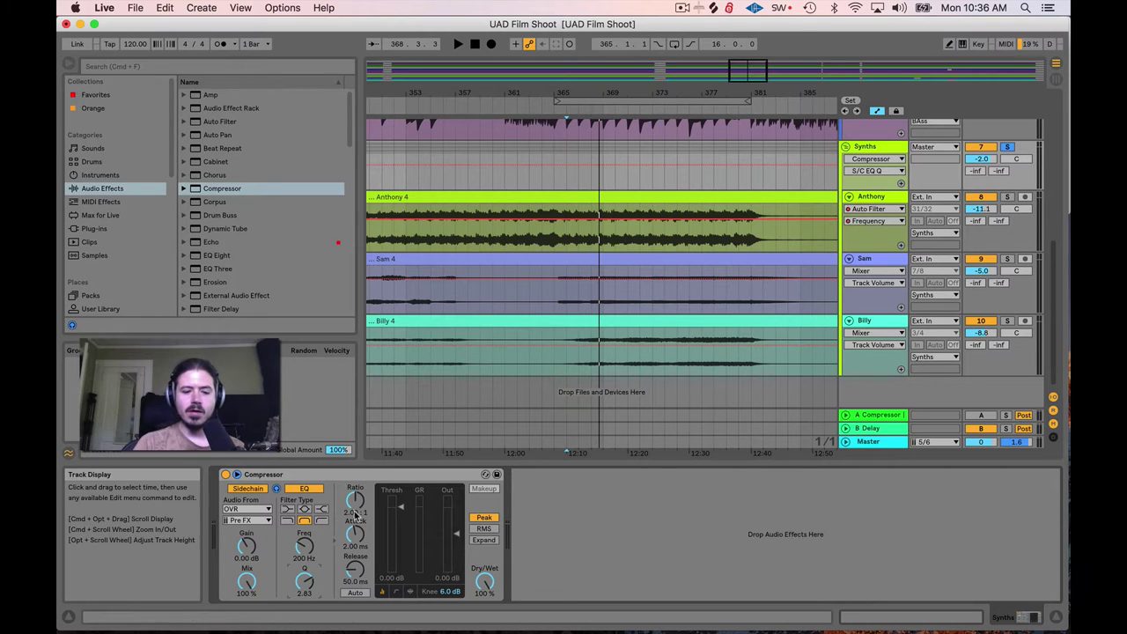
While auditioning from bar 366, set the sidechain EQ's Q to 3.99 and its frequency to 250 Hz, and replay the result.
{"action": "key", "text": "space"}
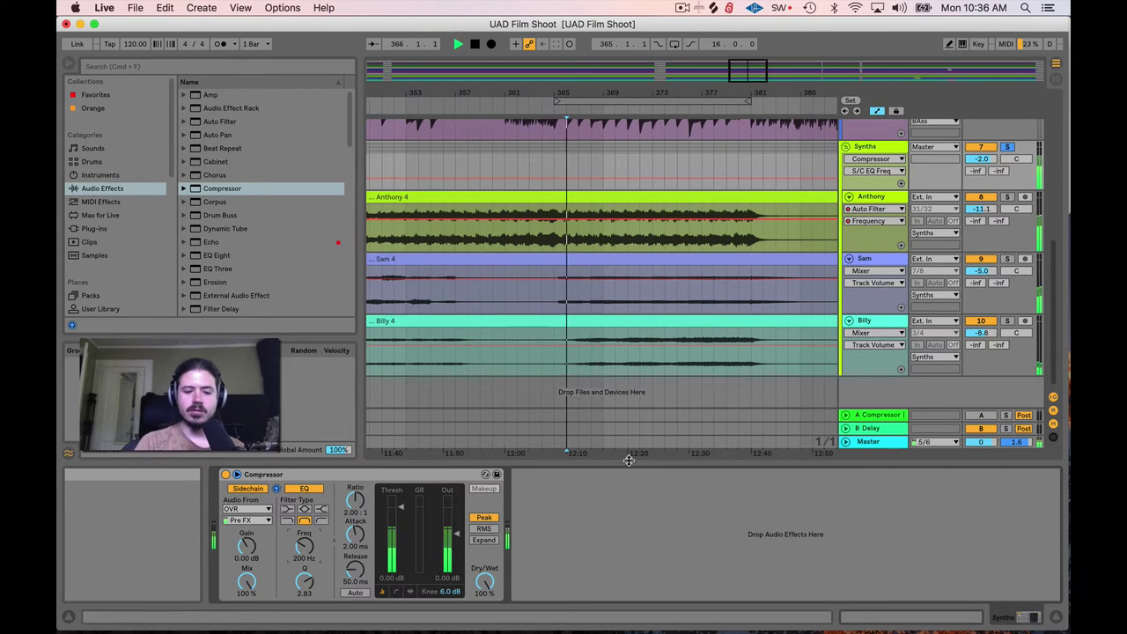
{"action": "left_click_drag", "start_coordinate": [304, 581], "coordinate": [303, 543]}
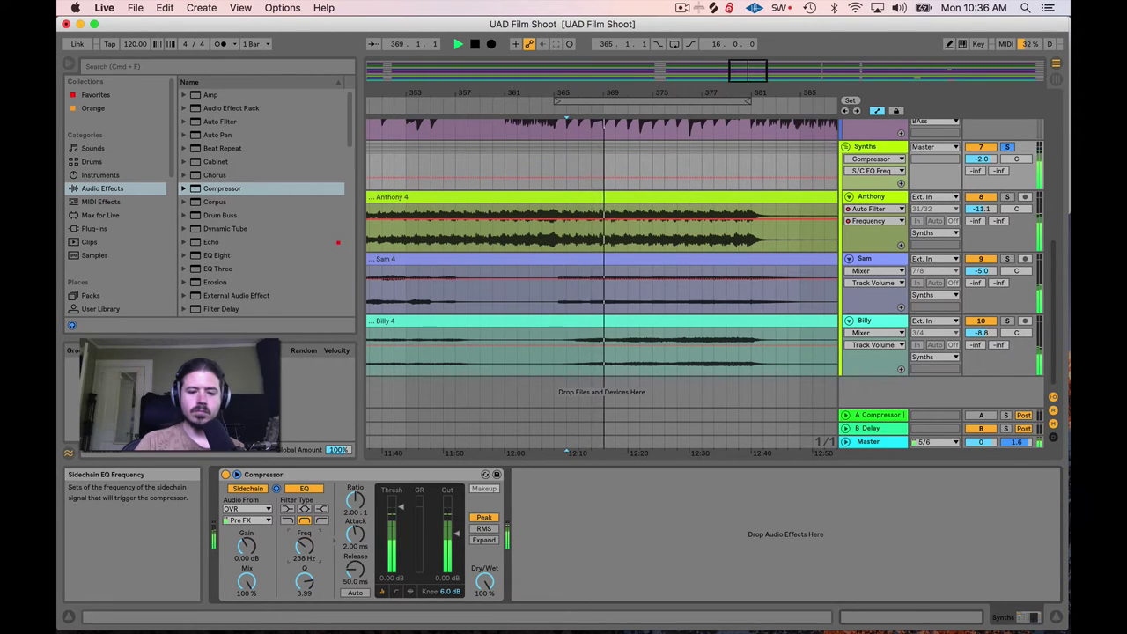
{"action": "key", "text": "space"}
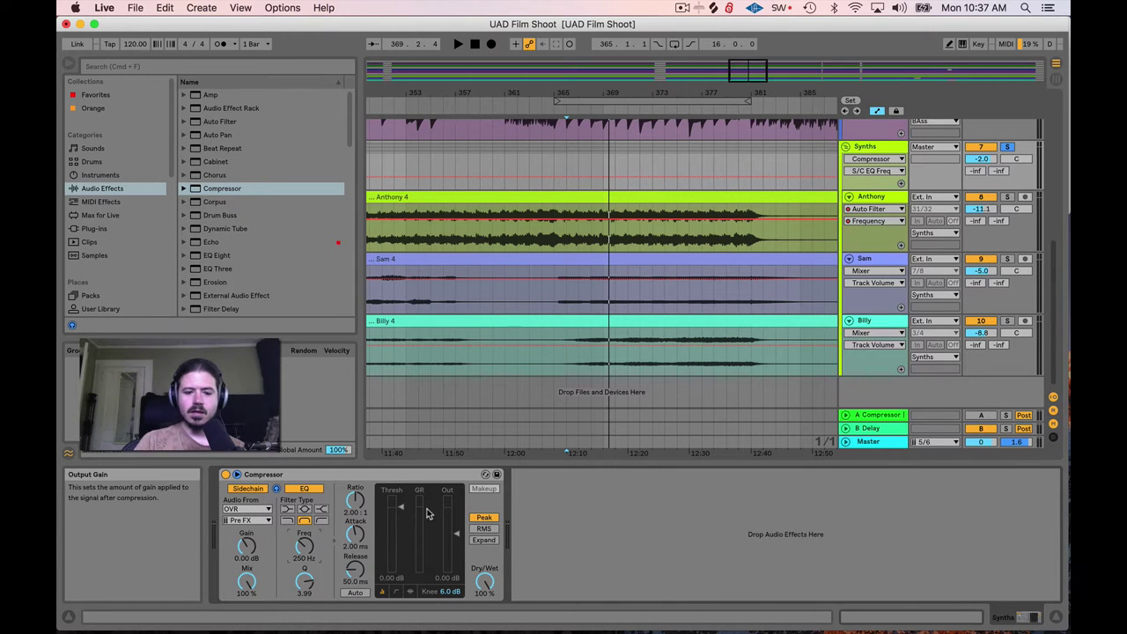
{"action": "key", "text": "space"}
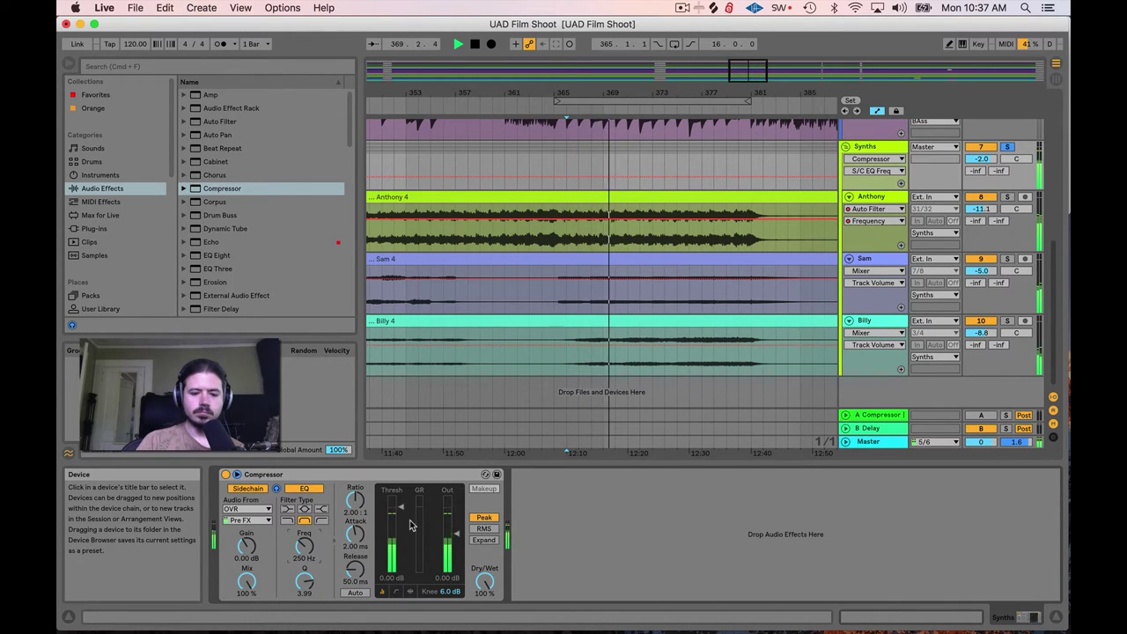
{"action": "key", "text": "space"}
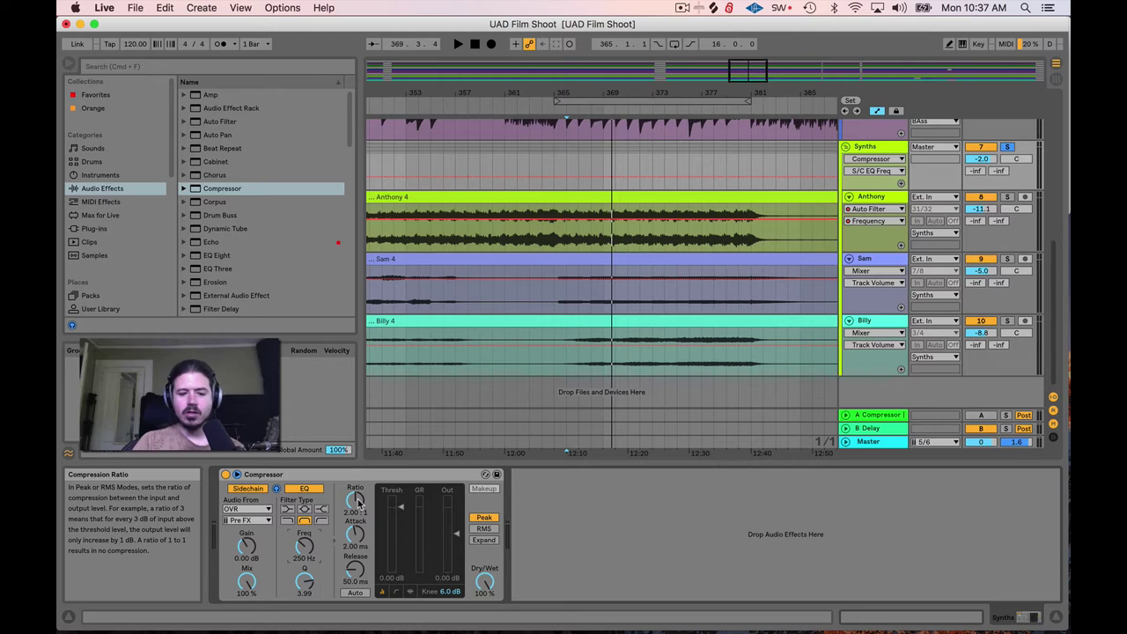
Set the Synths Compressor's attack to 0.02 ms and its ratio to 9.00:1, with a short playback from bar 366.
{"action": "mouse_move", "coordinate": [355, 532]}
{"action": "left_mouse_down"}
{"action": "mouse_move", "coordinate": [355, 555]}
{"action": "mouse_move", "coordinate": [355, 528]}
{"action": "mouse_move", "coordinate": [355, 538]}
{"action": "left_mouse_up"}
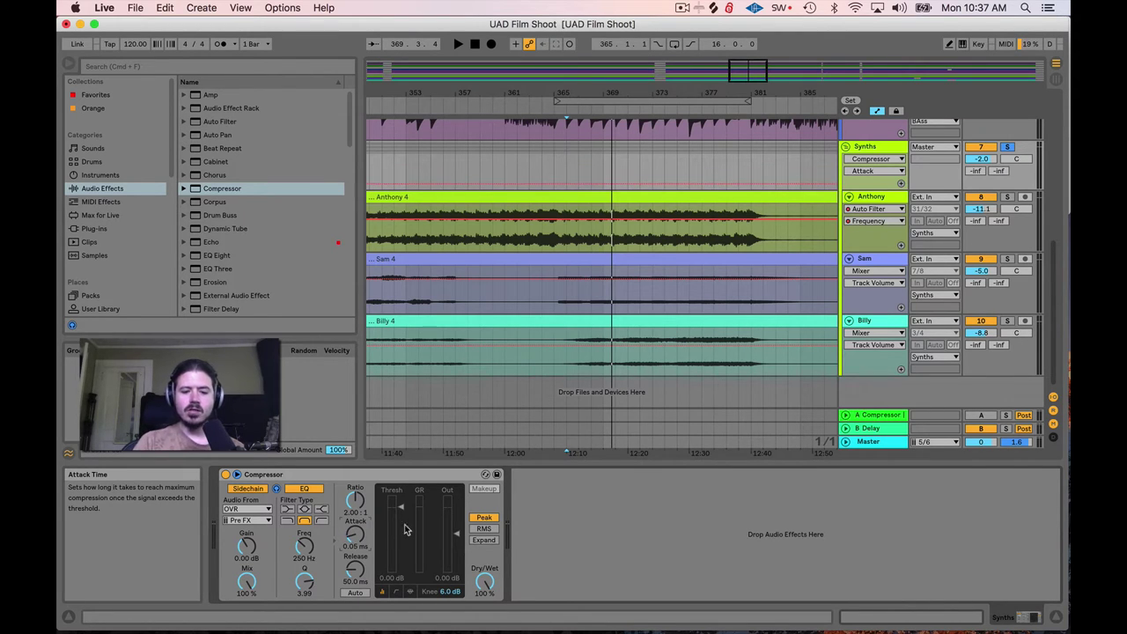
{"action": "key", "text": "space"}
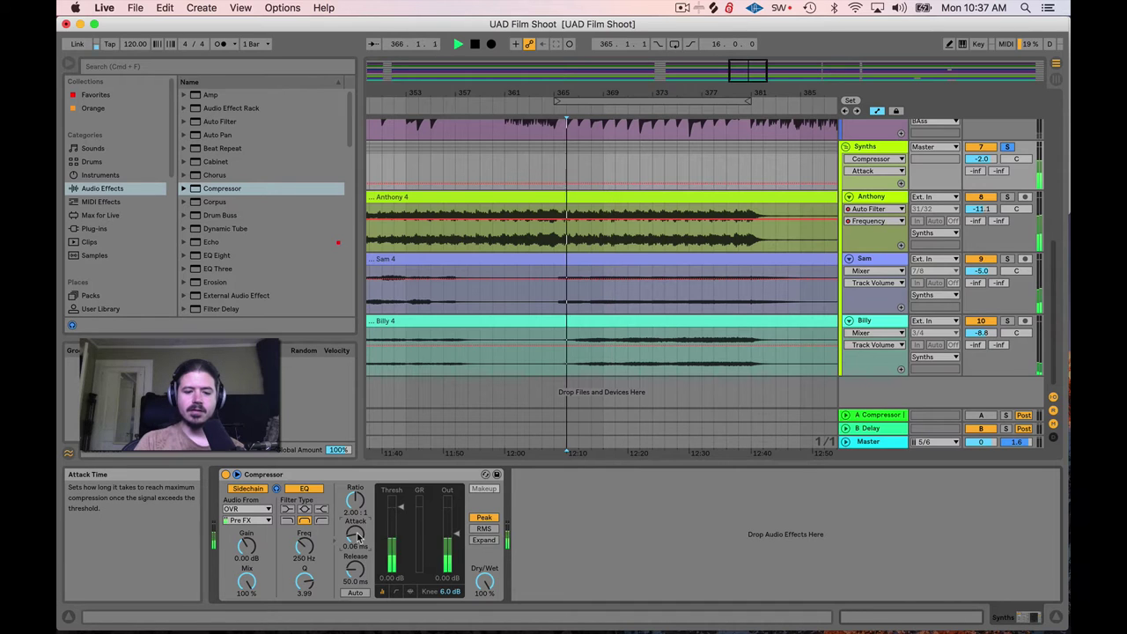
{"action": "left_click_drag", "start_coordinate": [356, 537], "coordinate": [357, 542]}
{"action": "key", "text": "space"}
{"action": "left_click", "coordinate": [355, 500]}
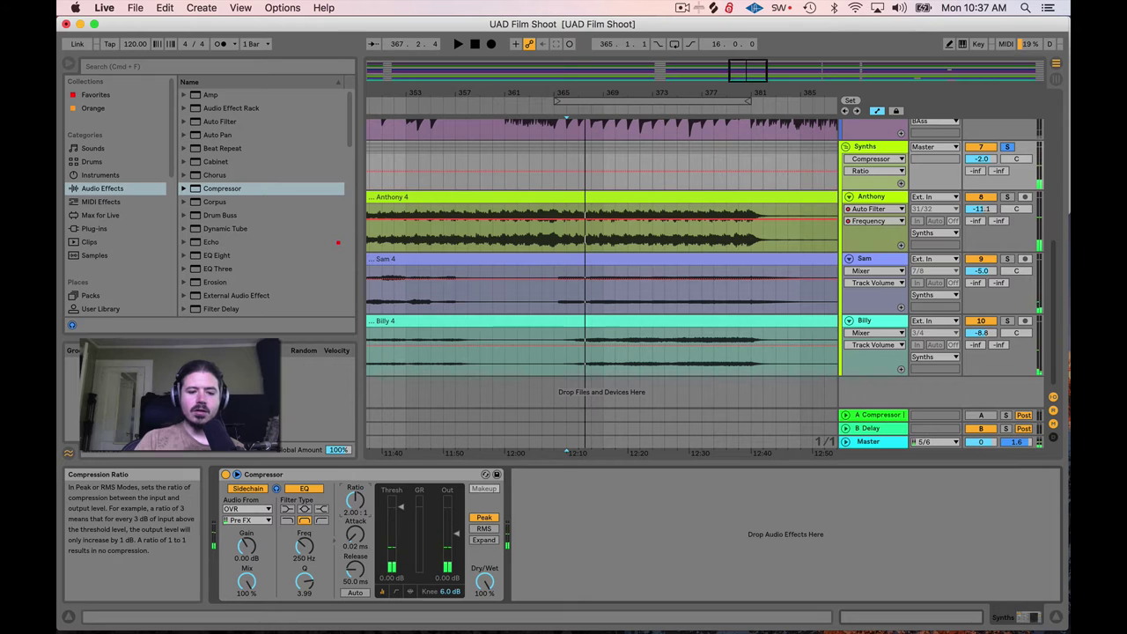
{"action": "left_click_drag", "start_coordinate": [355, 500], "coordinate": [355, 484]}
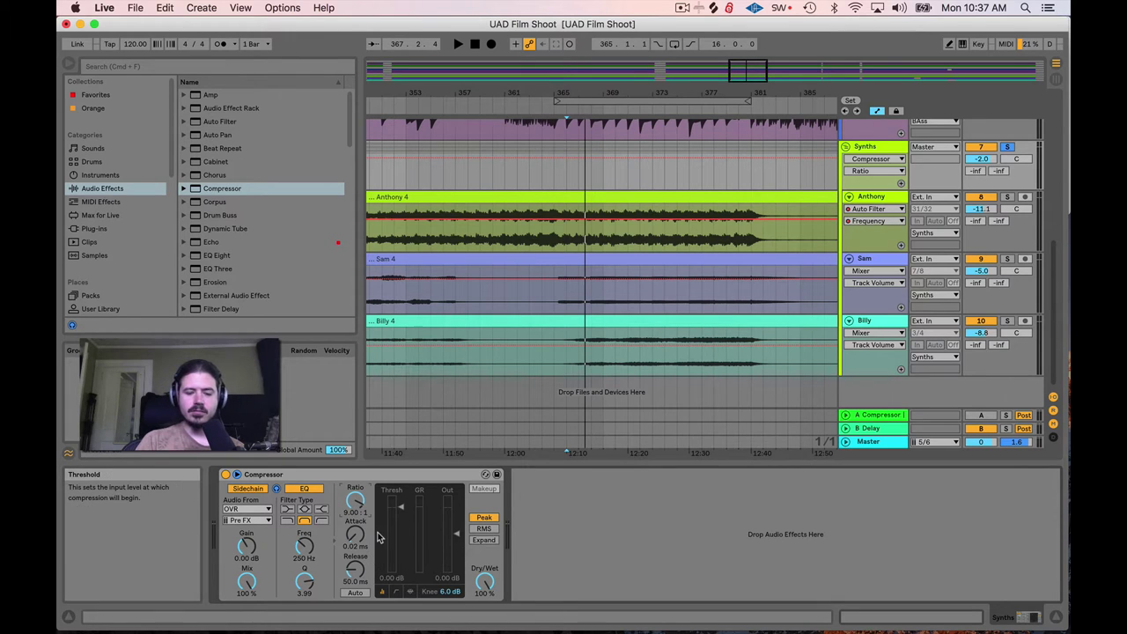
Play from bar 366, lower the Synths Compressor's threshold to -7.21 dB, and stop playback.
{"action": "key", "text": "space"}
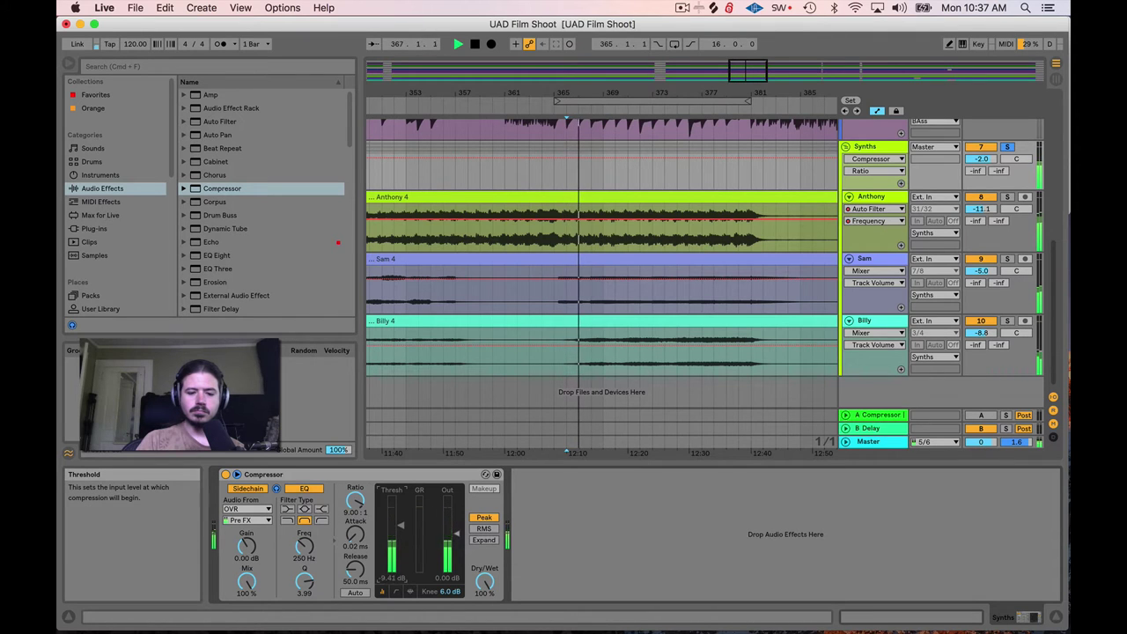
{"action": "mouse_move", "coordinate": [390, 539]}
{"action": "left_mouse_down"}
{"action": "mouse_move", "coordinate": [390, 563]}
{"action": "mouse_move", "coordinate": [390, 518]}
{"action": "mouse_move", "coordinate": [401, 526]}
{"action": "left_mouse_up"}
{"action": "key", "text": "space"}
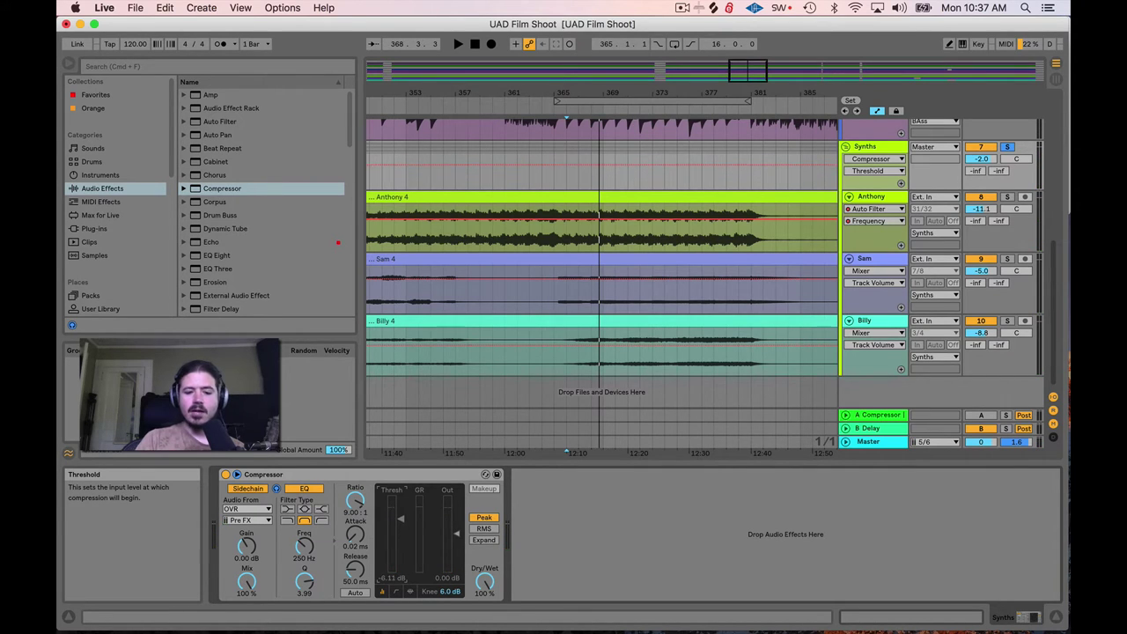
Narrow the sidechain EQ to Q 7.61 and tune its frequency to 216 Hz during playback from bar 366, then stop.
{"action": "left_click", "coordinate": [304, 582]}
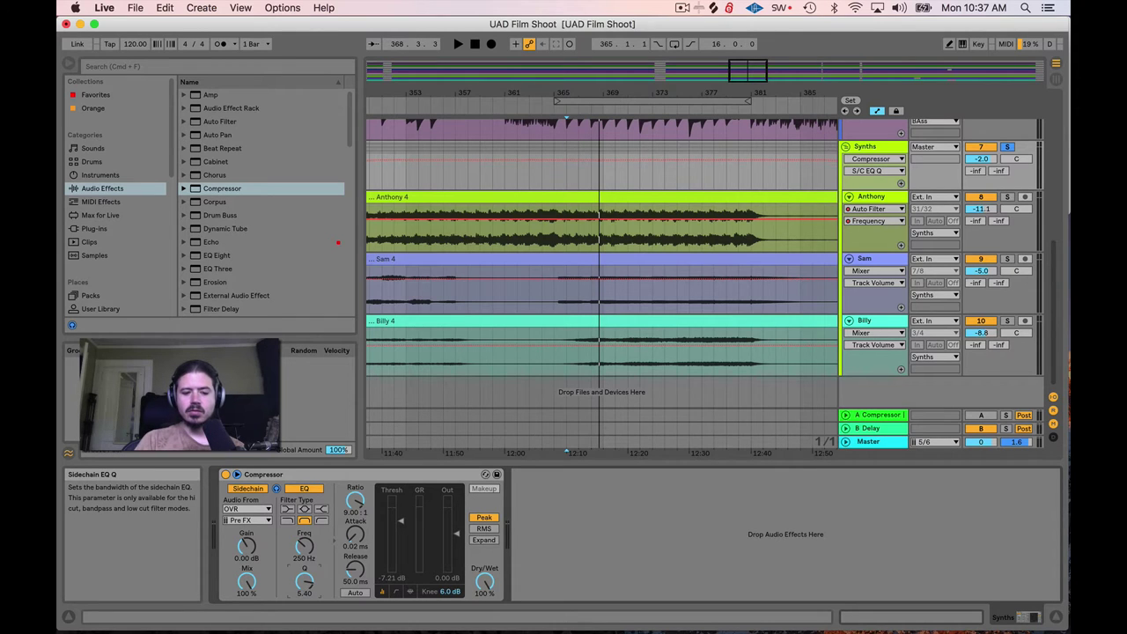
{"action": "left_click_drag", "start_coordinate": [304, 582], "coordinate": [305, 594]}
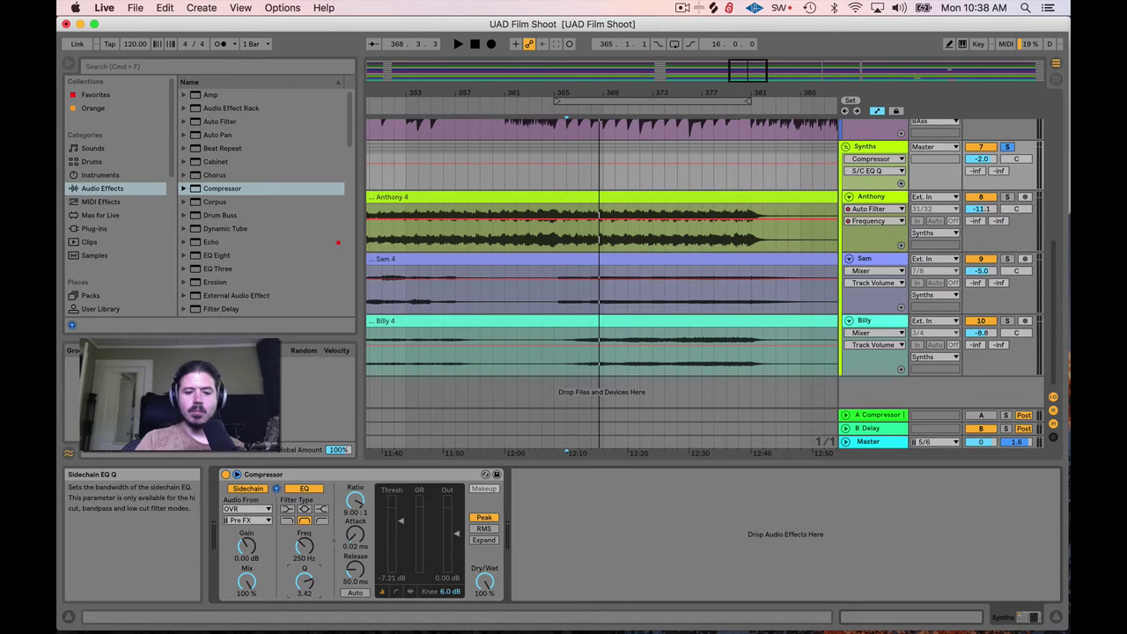
{"action": "key", "text": "space"}
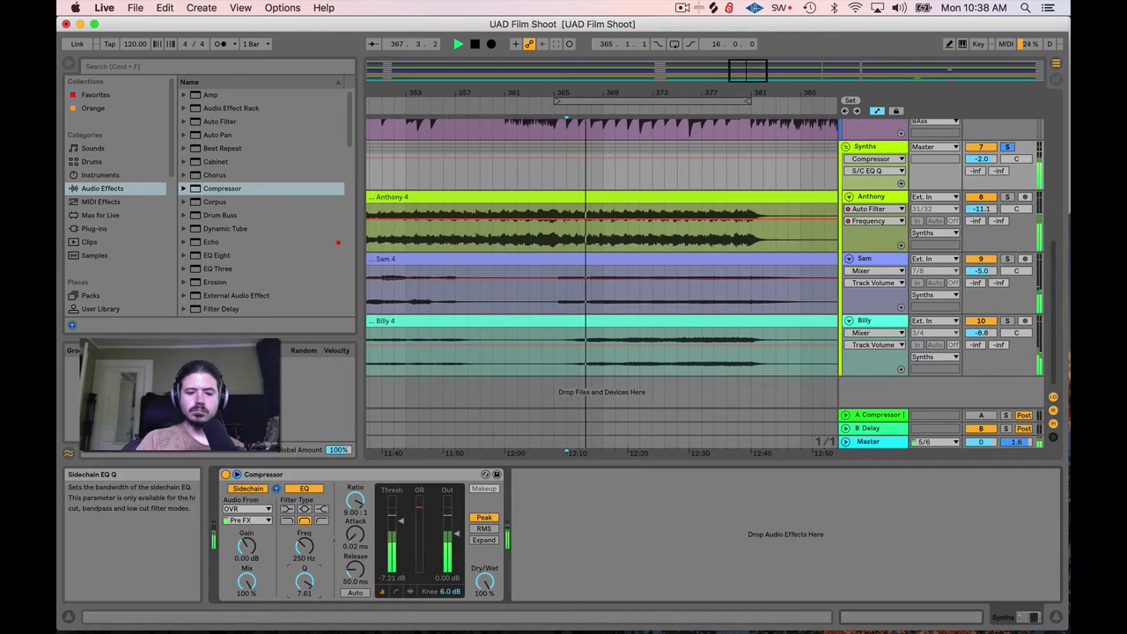
{"action": "left_click_drag", "start_coordinate": [304, 546], "coordinate": [304, 541]}
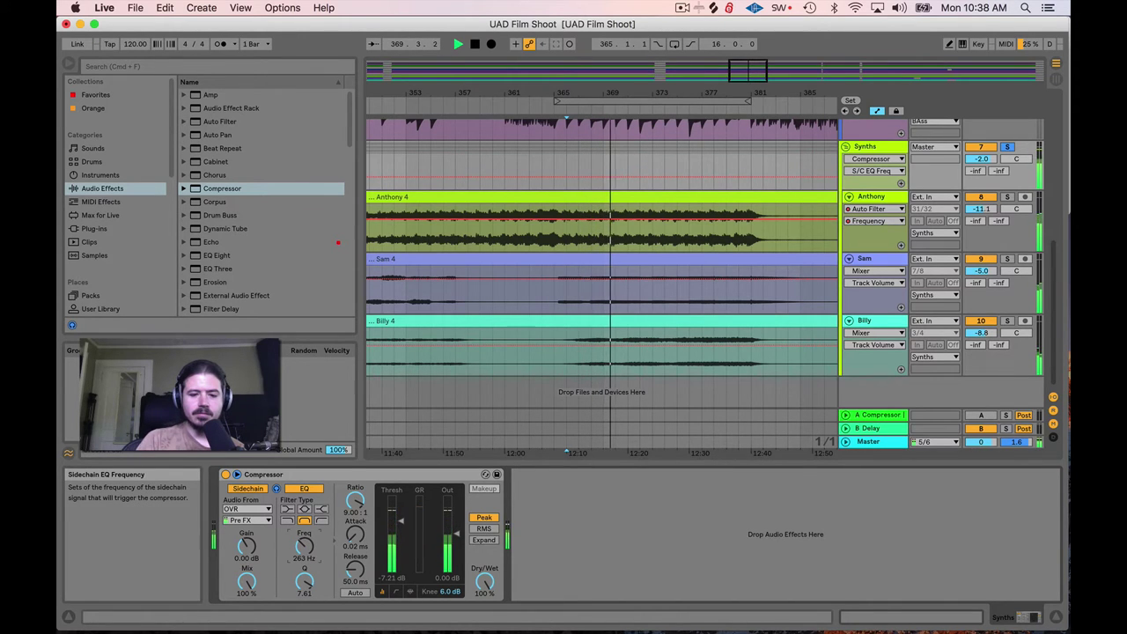
{"action": "left_click_drag", "start_coordinate": [304, 545], "coordinate": [303, 554]}
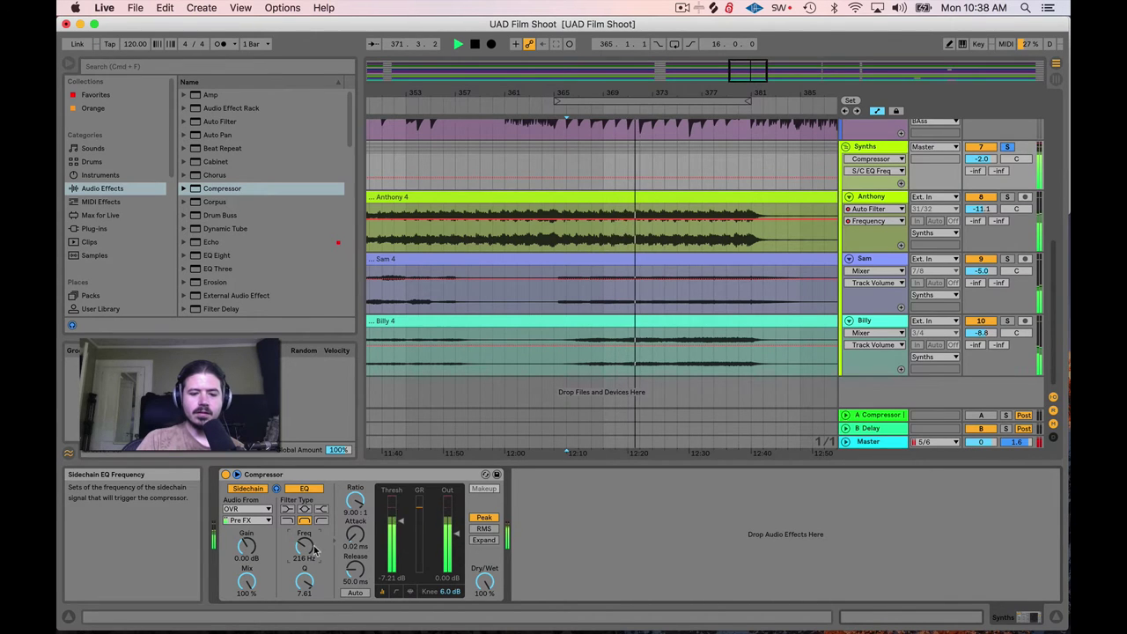
{"action": "key", "text": "space"}
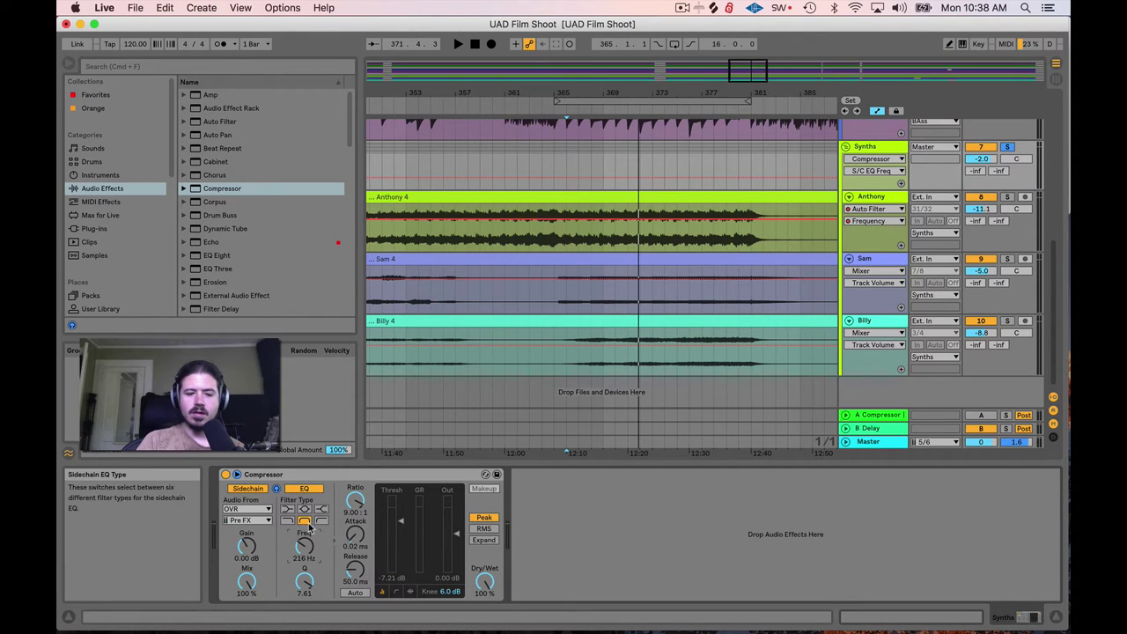
Set the Synths Compressor's threshold to -5.74 dB and audition it with the filtered OVR signal.
{"action": "left_click", "coordinate": [401, 527]}
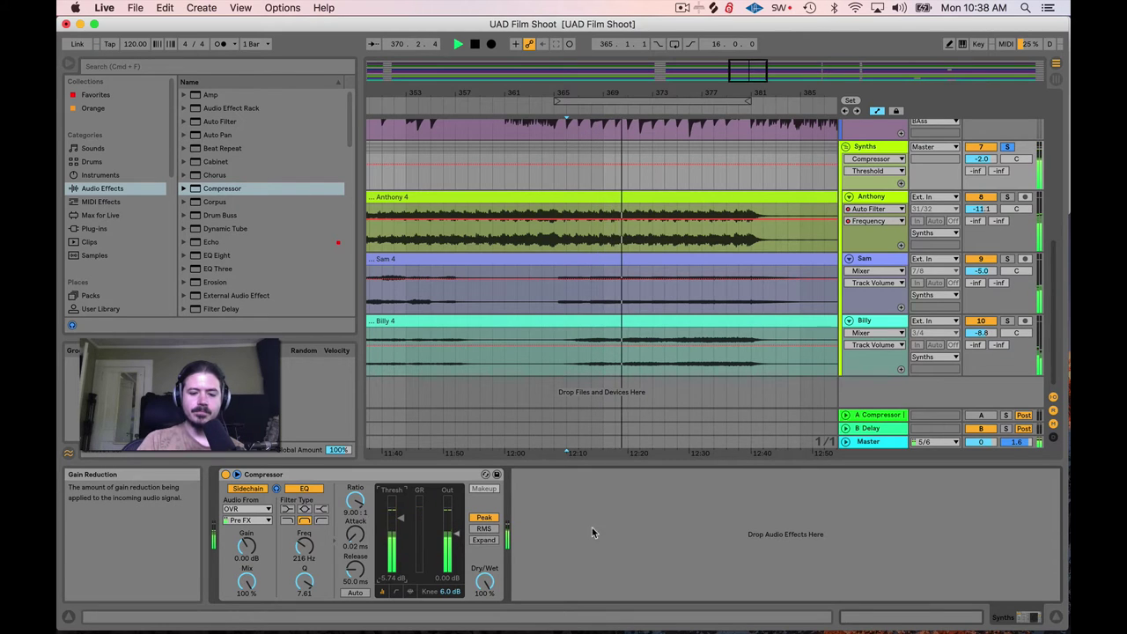
{"action": "key", "text": "space"}
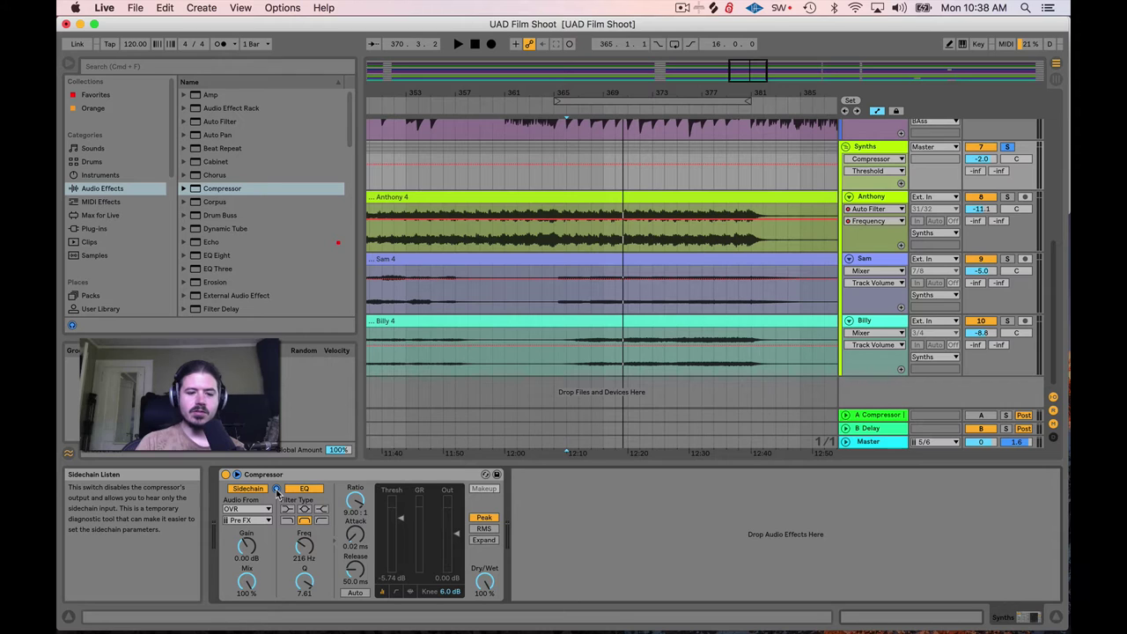
Turn off sidechain listen and play the compressed Synths group from bar 366 for about three bars.
{"action": "left_click", "coordinate": [566, 167]}
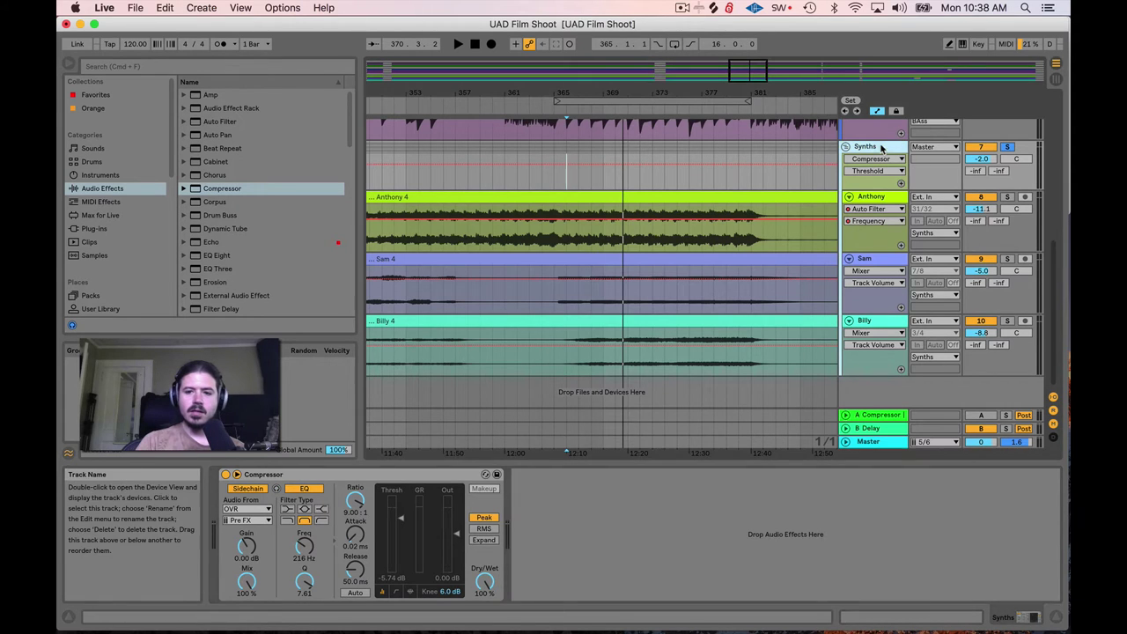
{"action": "key", "text": "space"}
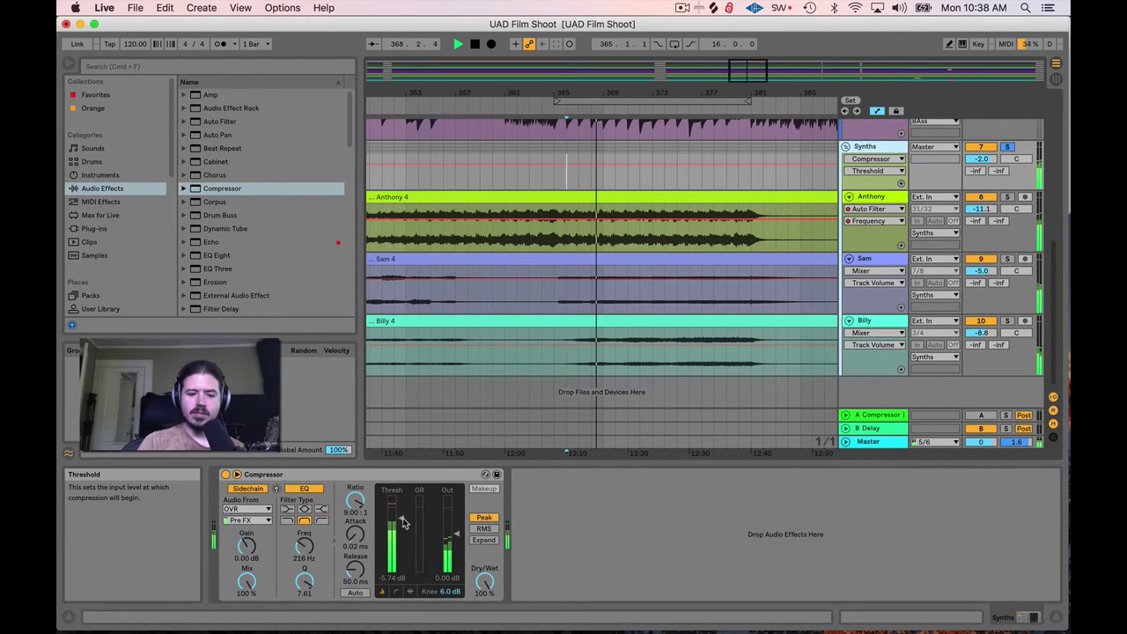
{"action": "key", "text": "space"}
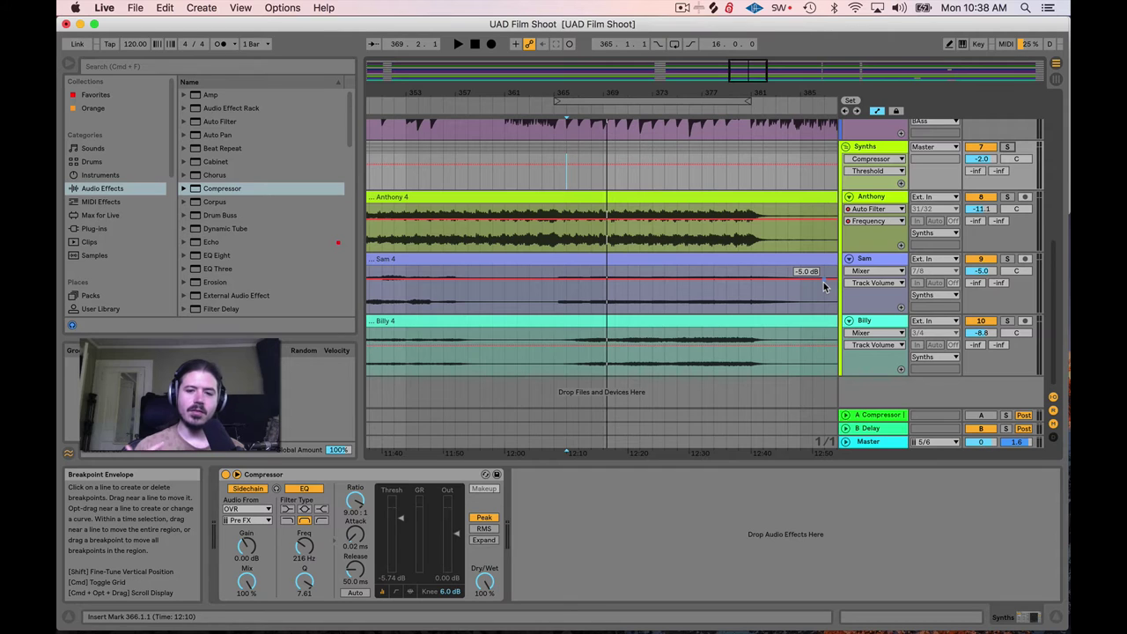
Play the Synths group from bar 366 with the Compressor on and then bypassed, and turn the Compressor back on.
{"action": "key", "text": "space"}
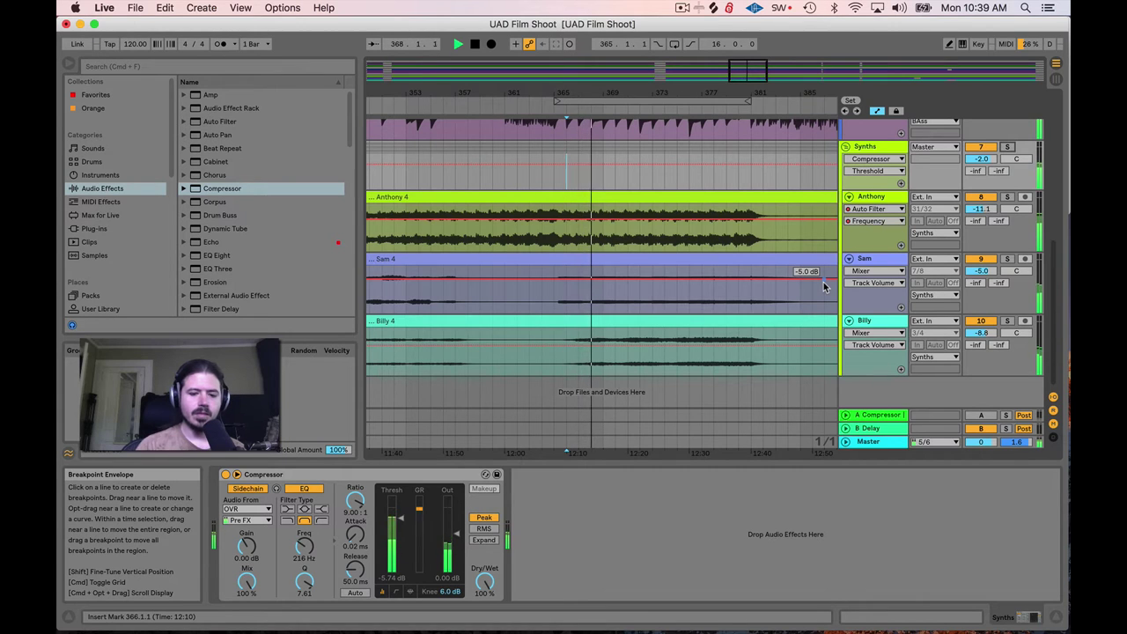
{"action": "key", "text": "space"}
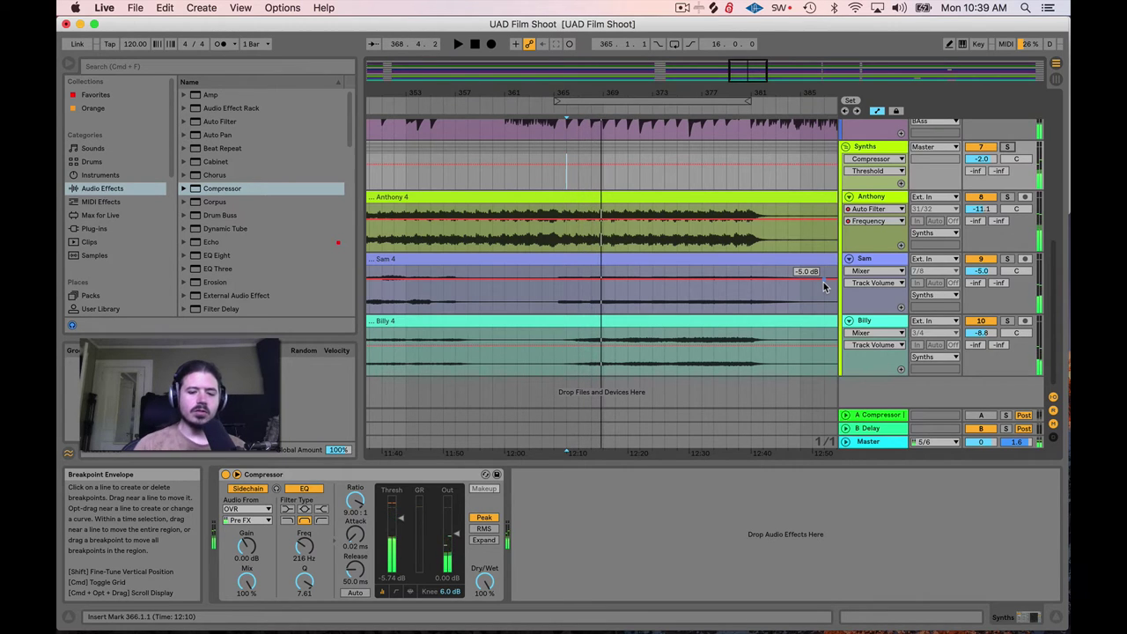
{"action": "left_click", "coordinate": [225, 474]}
{"action": "key", "text": "space"}
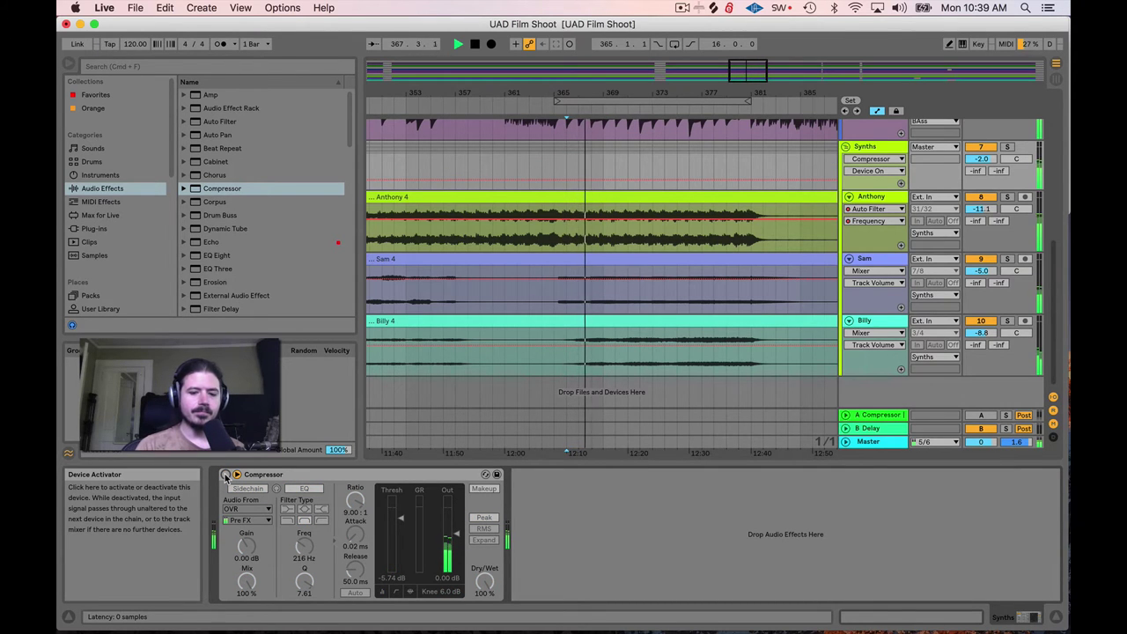
{"action": "left_click", "coordinate": [226, 475]}
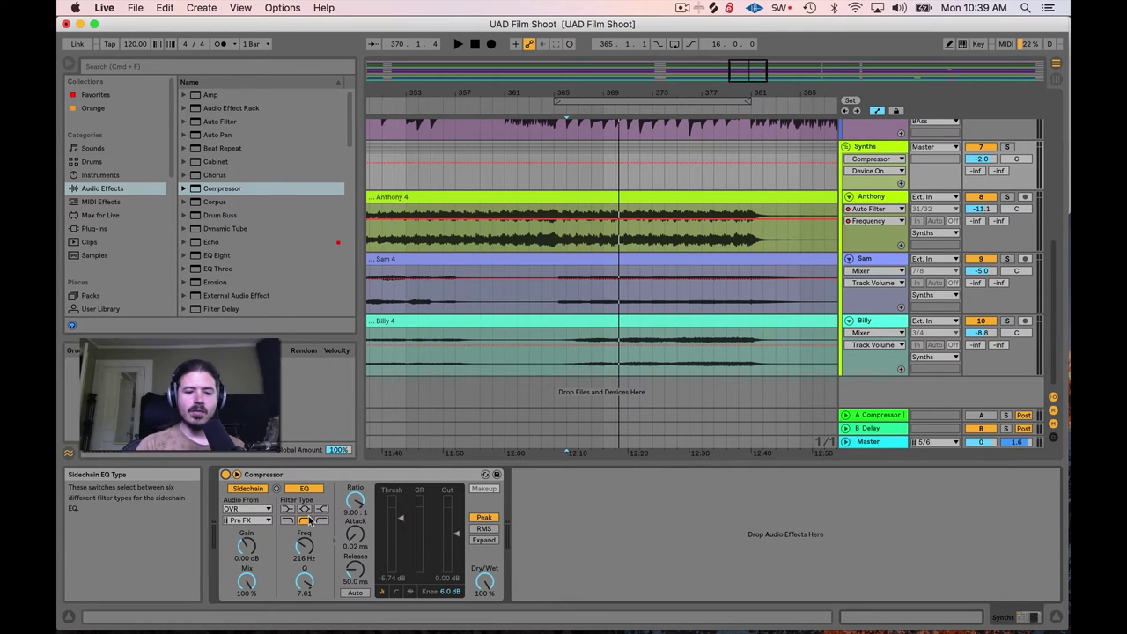
Raise the Synths Compressor's release to 129 ms and audition it from bar 366.
{"action": "left_click", "coordinate": [401, 520]}
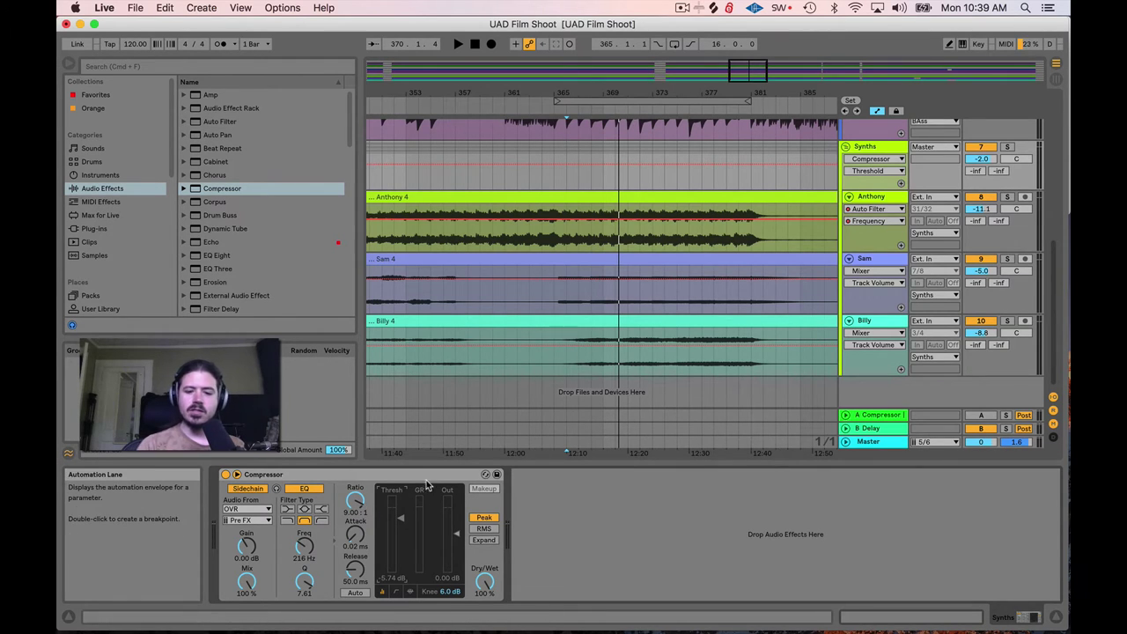
{"action": "left_click", "coordinate": [355, 568]}
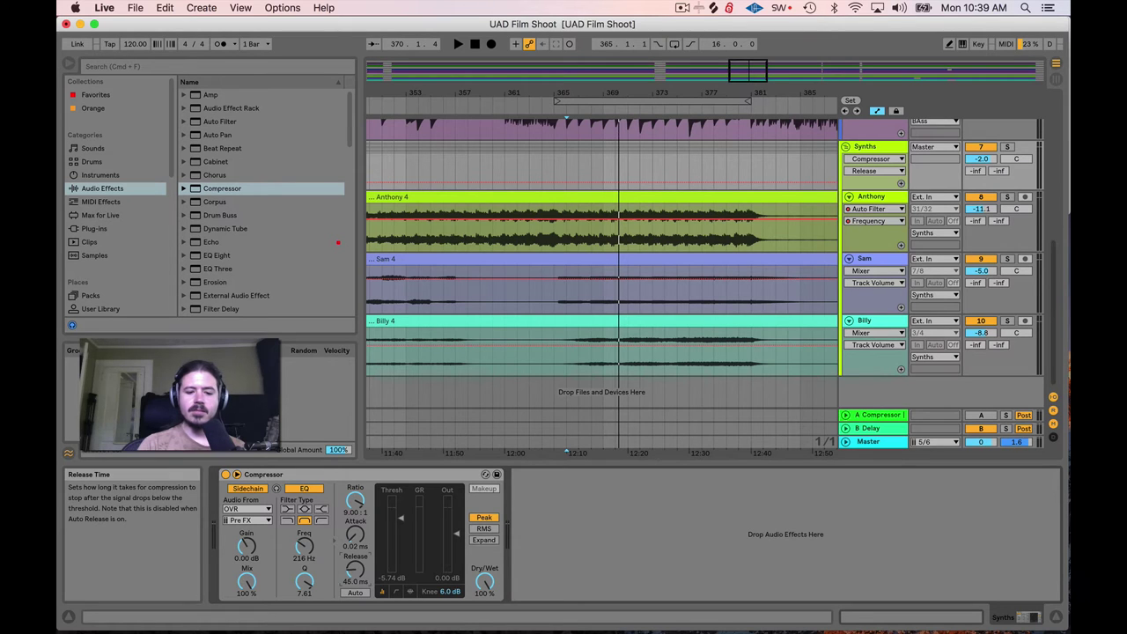
{"action": "left_click_drag", "start_coordinate": [355, 568], "coordinate": [354, 561]}
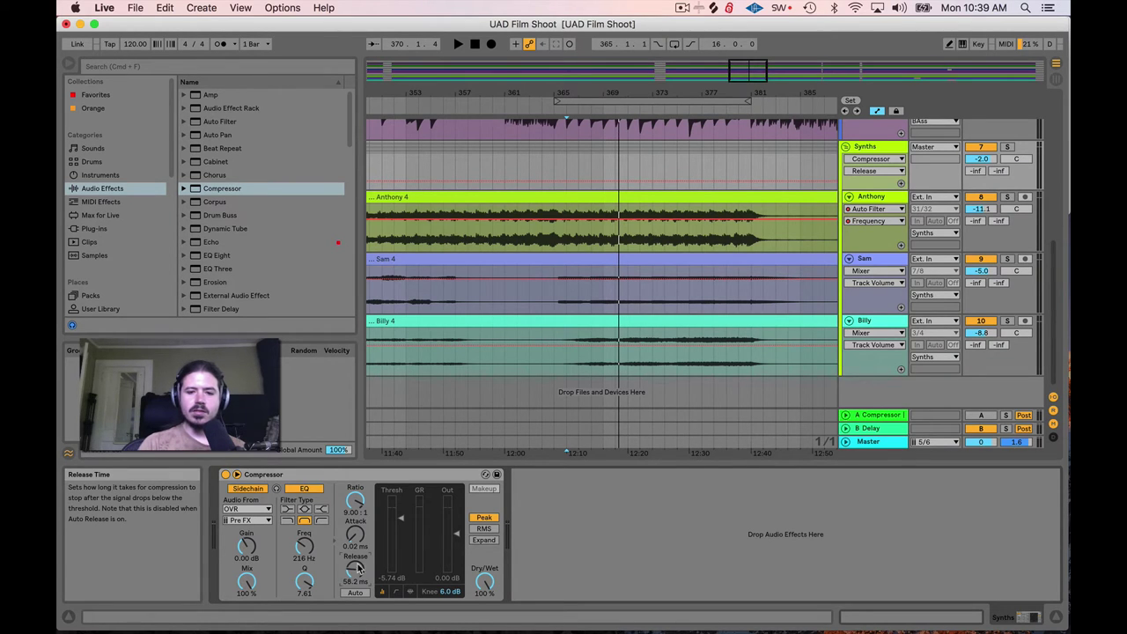
{"action": "key", "text": "space"}
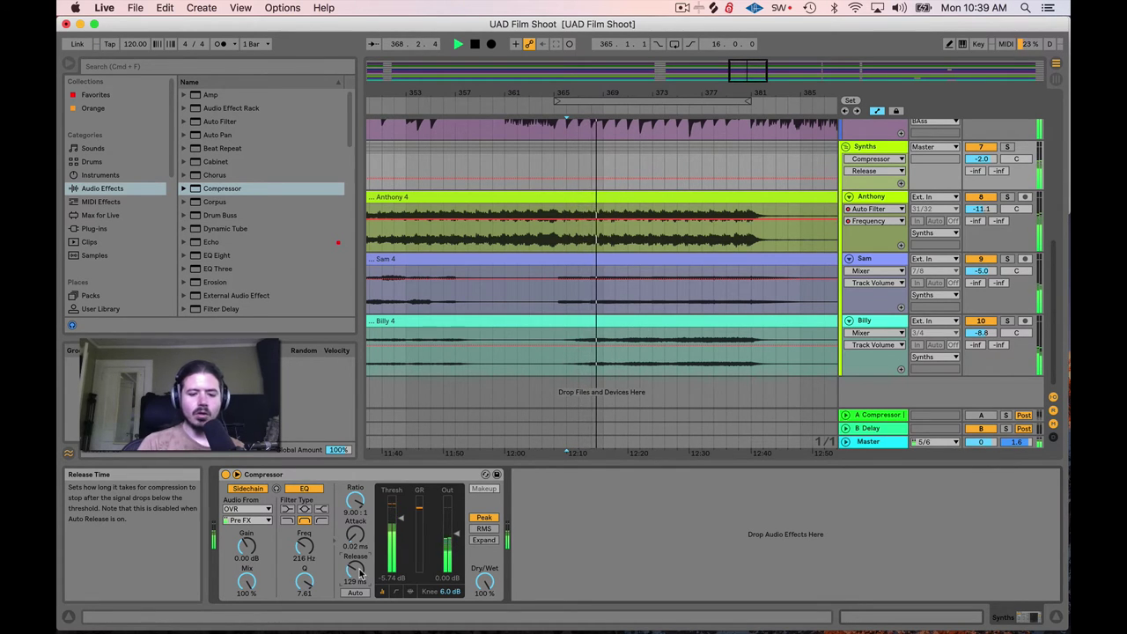
{"action": "key", "text": "space"}
Shorten the Synths Compressor's release to 37.4 ms and play the section from bar 366.
{"action": "left_click_drag", "start_coordinate": [355, 568], "coordinate": [356, 574]}
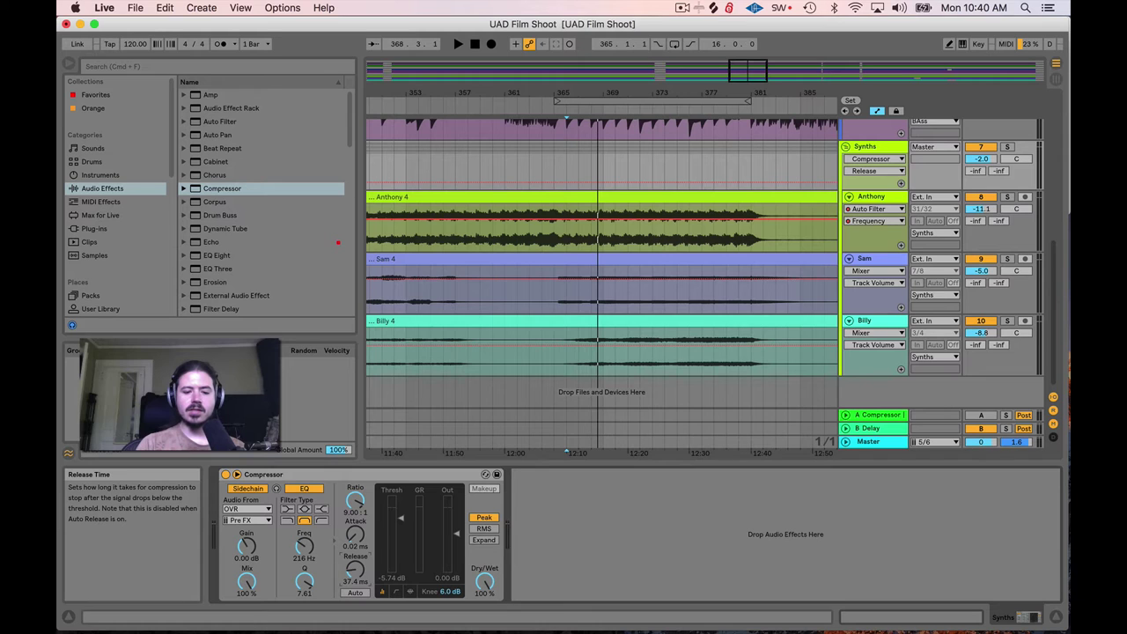
{"action": "left_click", "coordinate": [564, 110]}
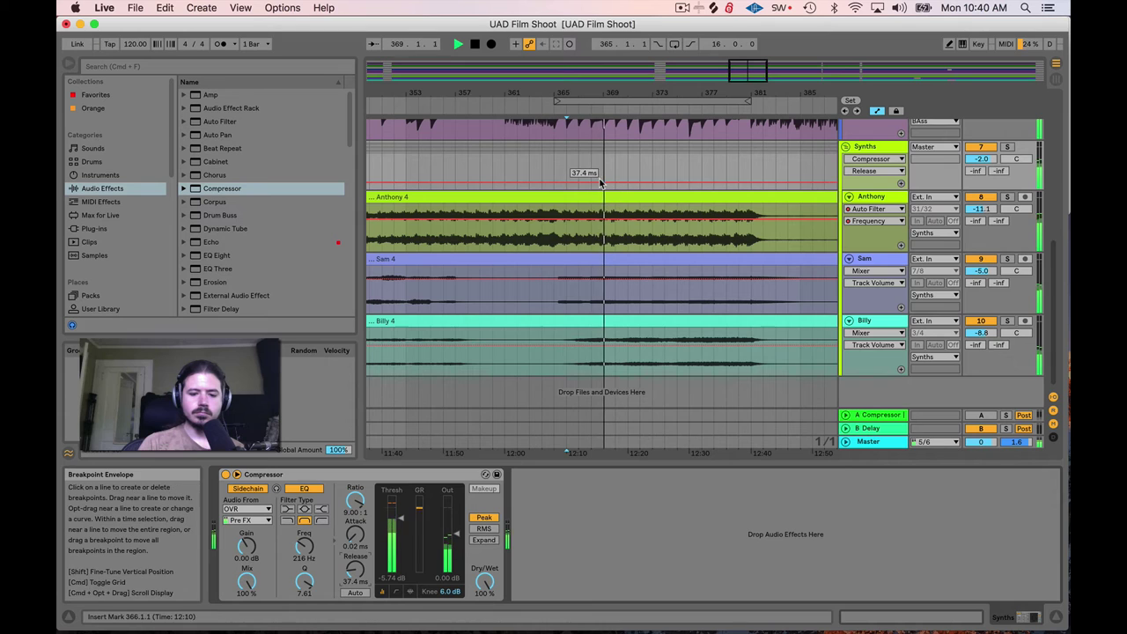
{"action": "key", "text": "space"}
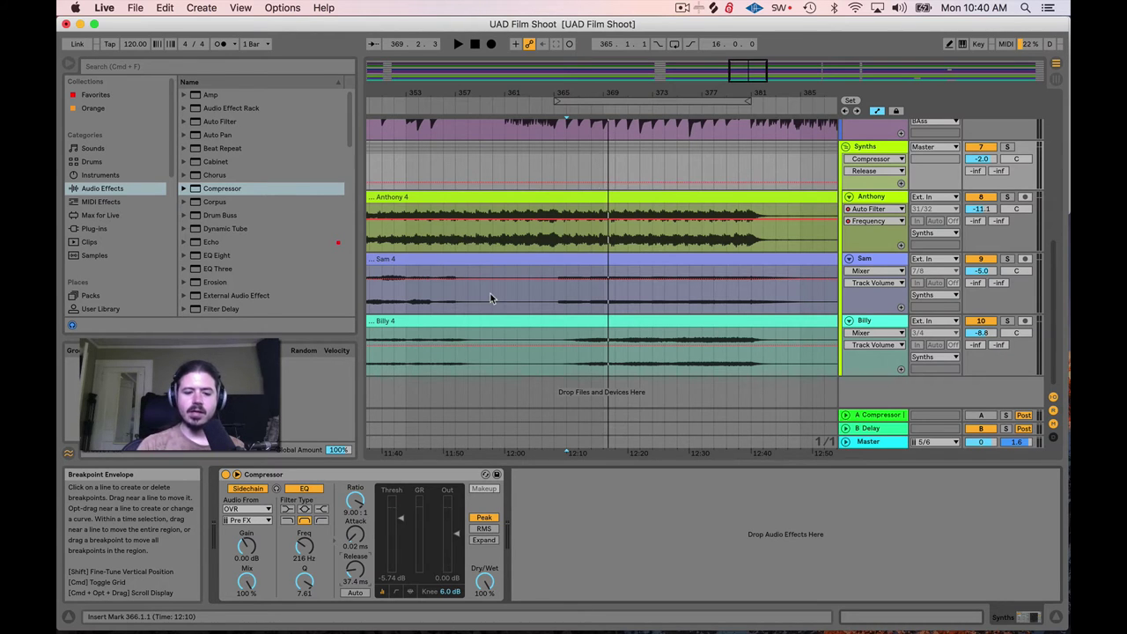
Show the Compressor's transfer curve and set its lookahead to 10 ms.
{"action": "left_click", "coordinate": [396, 591]}
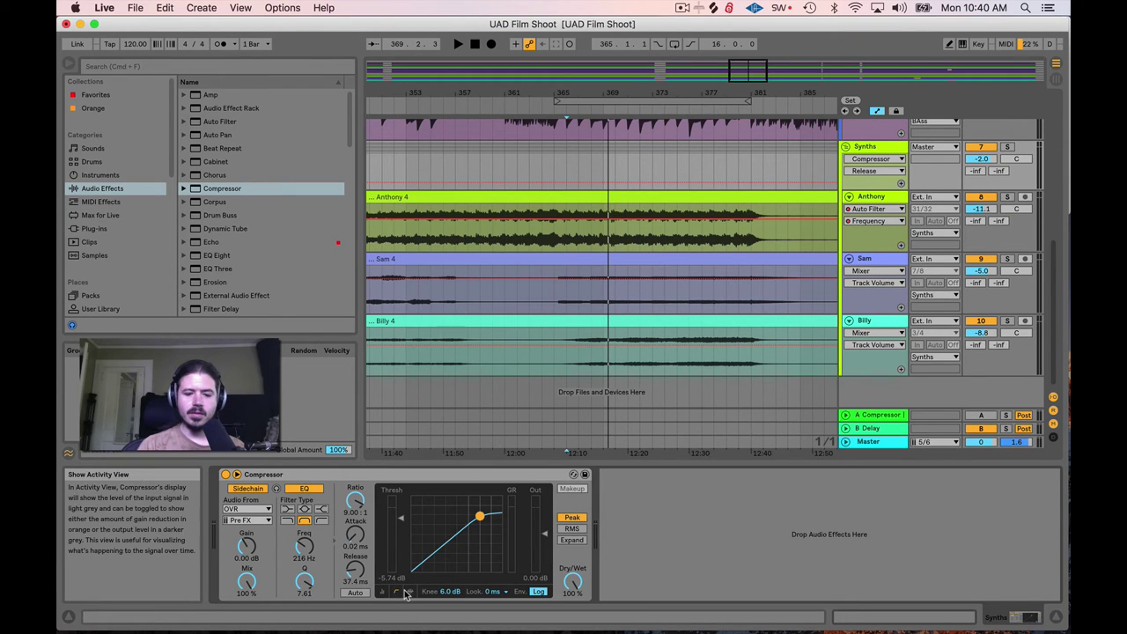
{"action": "left_click", "coordinate": [490, 596]}
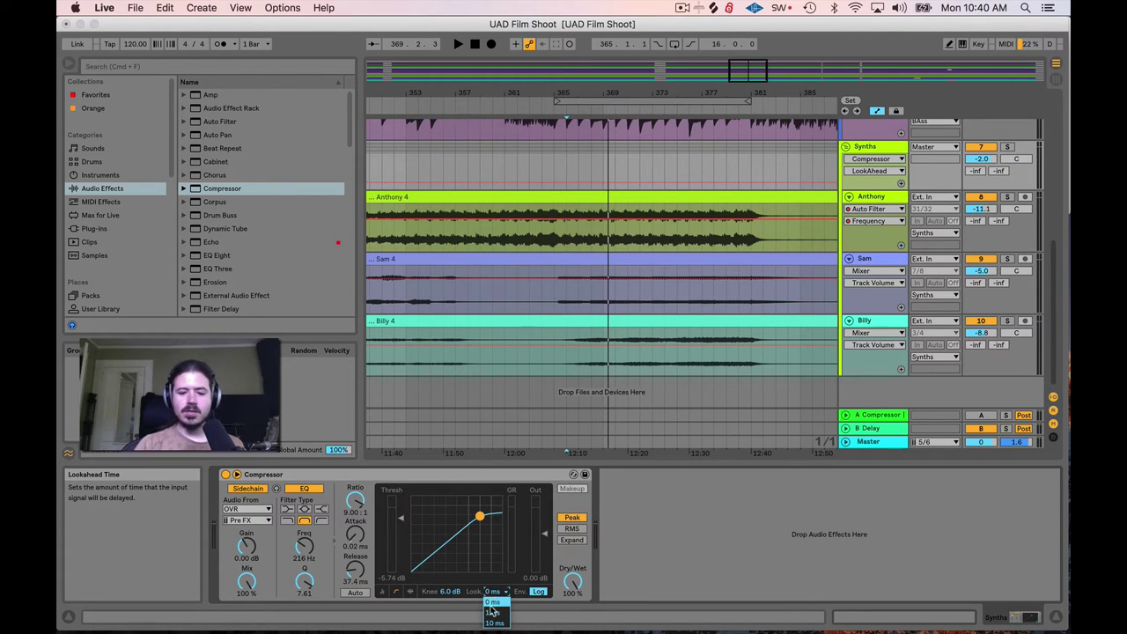
{"action": "left_click", "coordinate": [492, 602]}
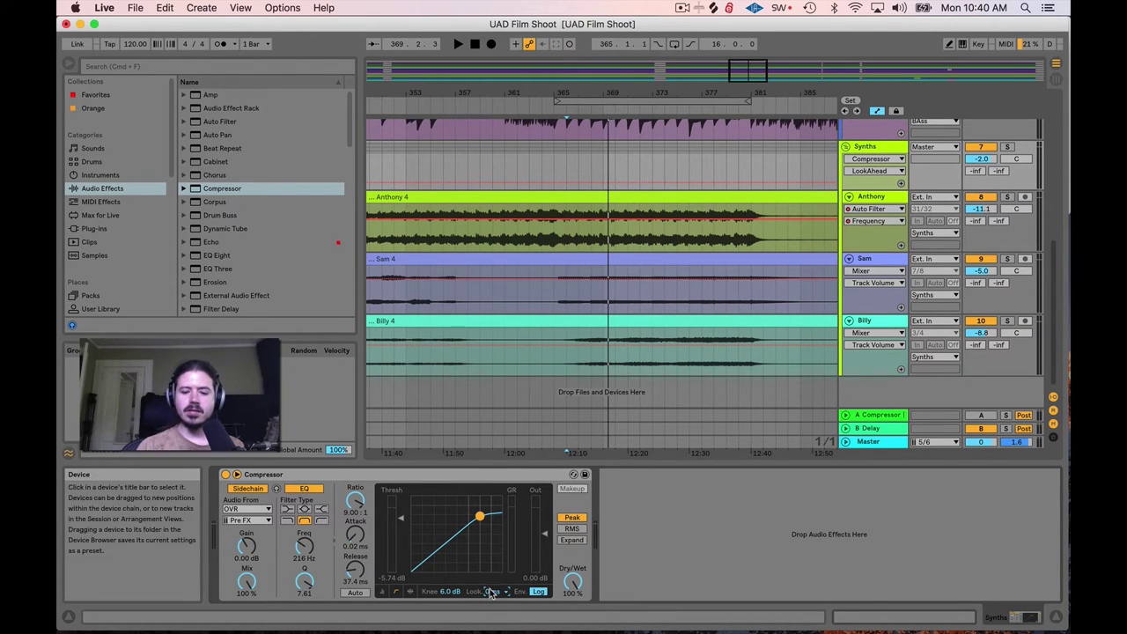
{"action": "left_click", "coordinate": [491, 592]}
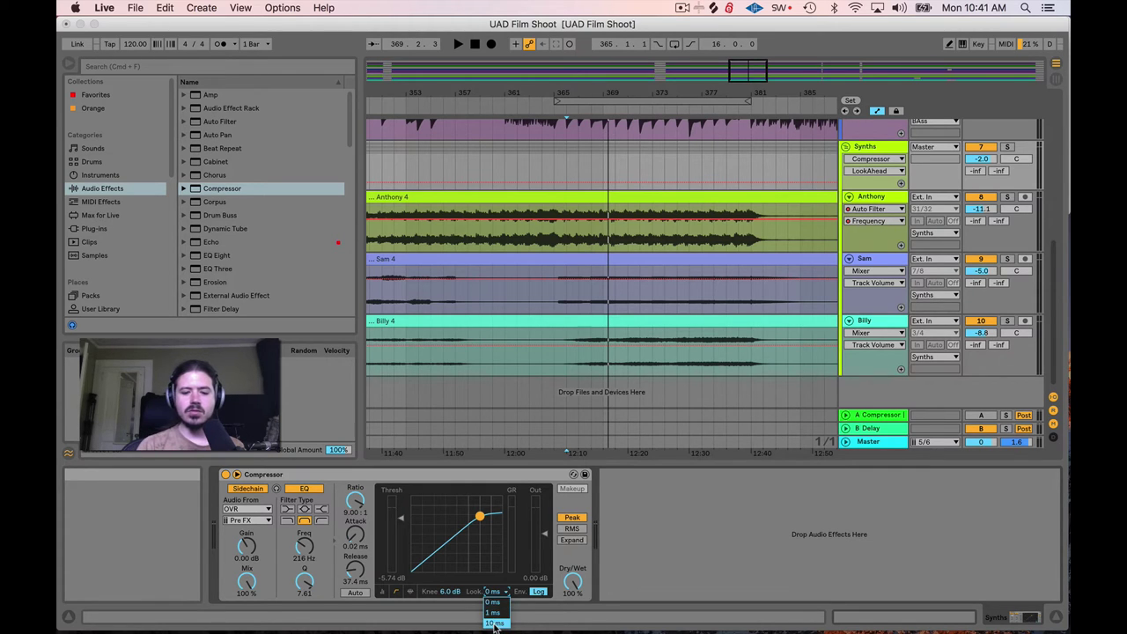
{"action": "left_click", "coordinate": [494, 622]}
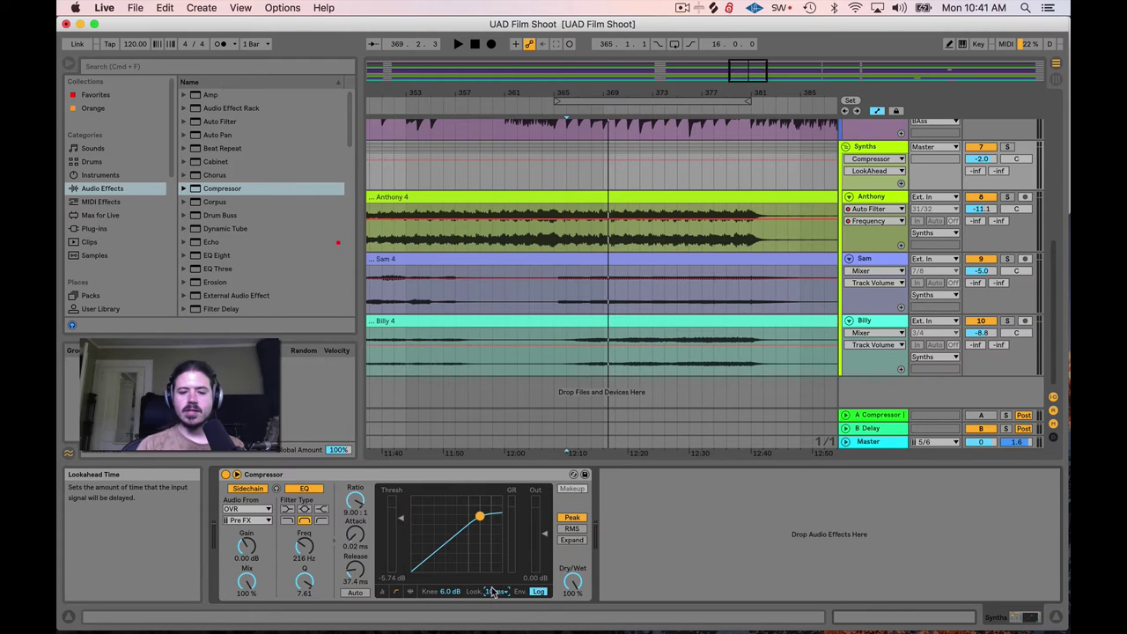
Set the playback start to bar 368, reselect the Synths group, and play about four bars.
{"action": "left_click", "coordinate": [591, 290]}
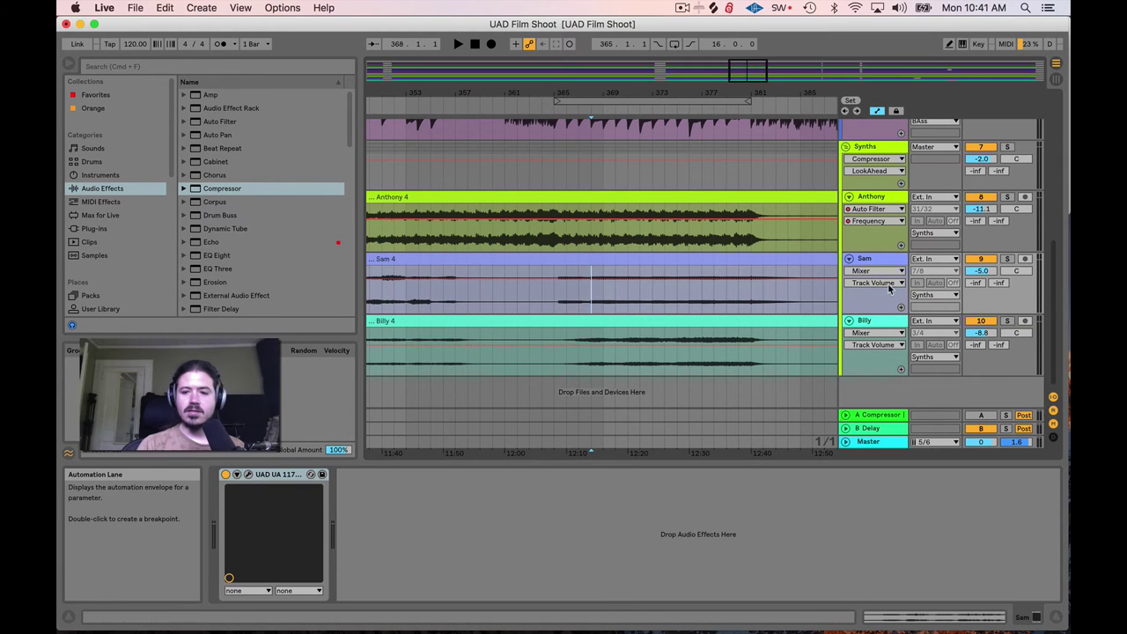
{"action": "left_click", "coordinate": [890, 157]}
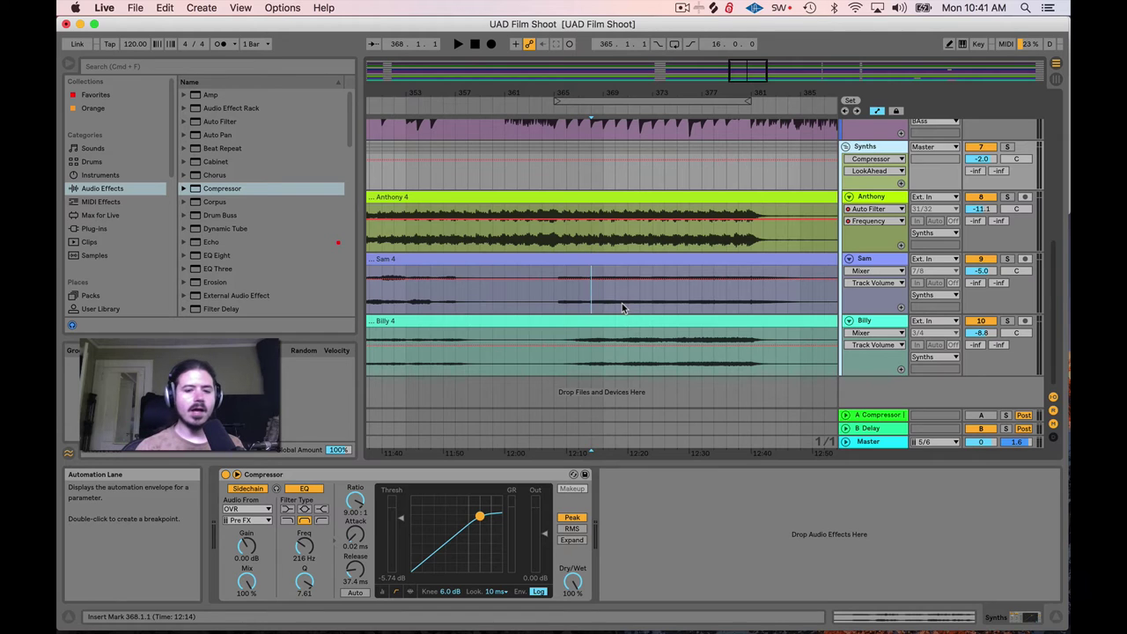
{"action": "key", "text": "space"}
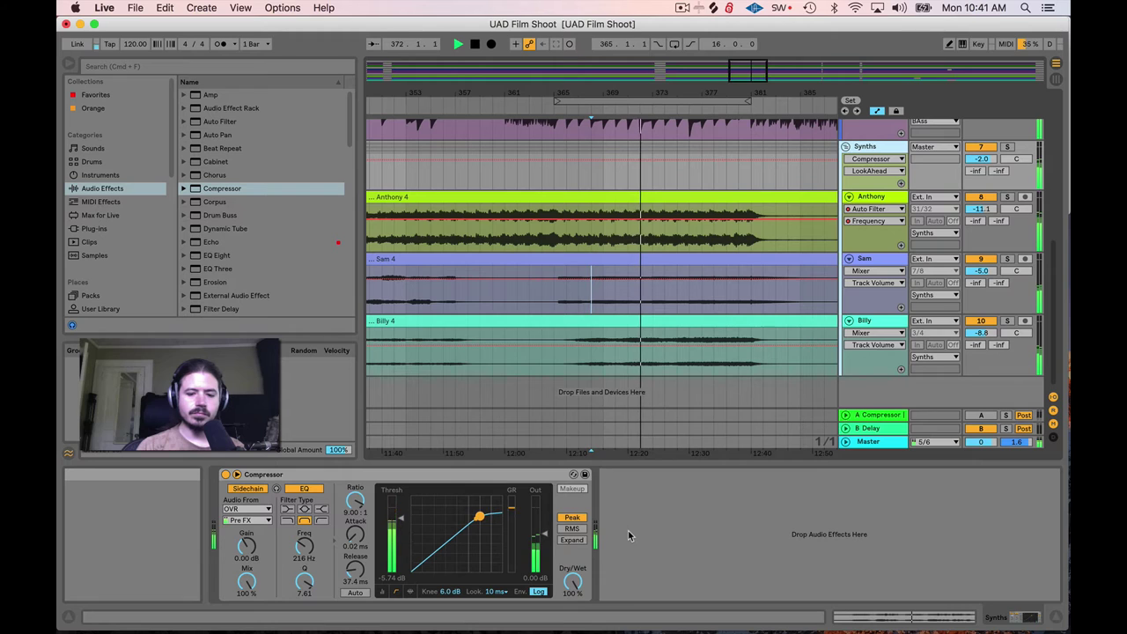
{"action": "key", "text": "space"}
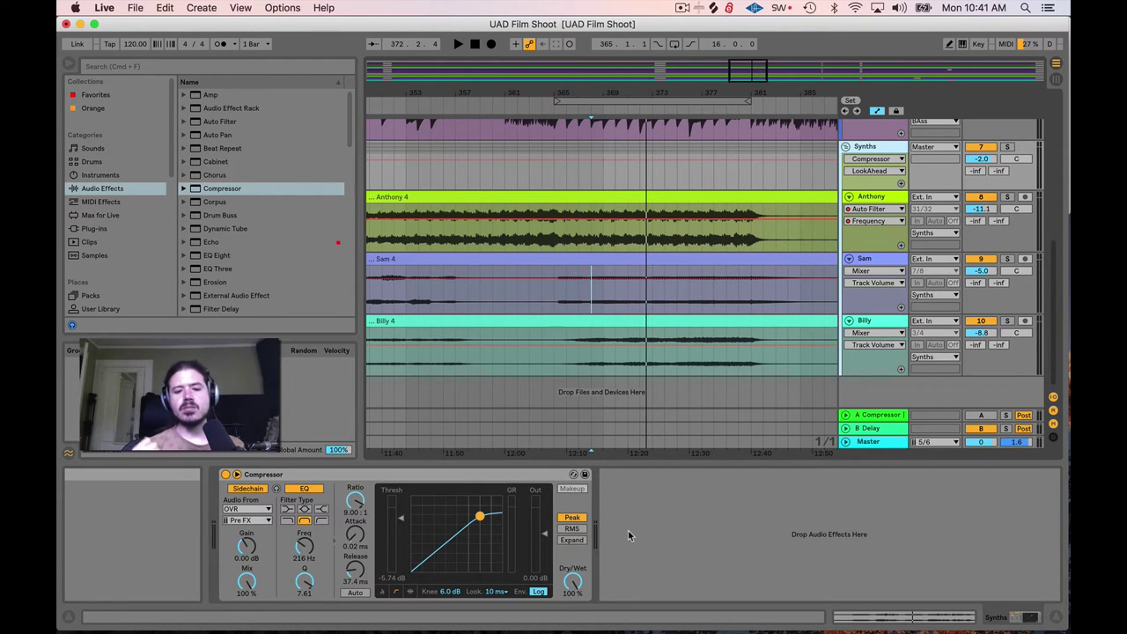
Play from bar 368 with the current lookahead, set lookahead to 0 ms, and play the same passage to compare.
{"action": "key", "text": "space"}
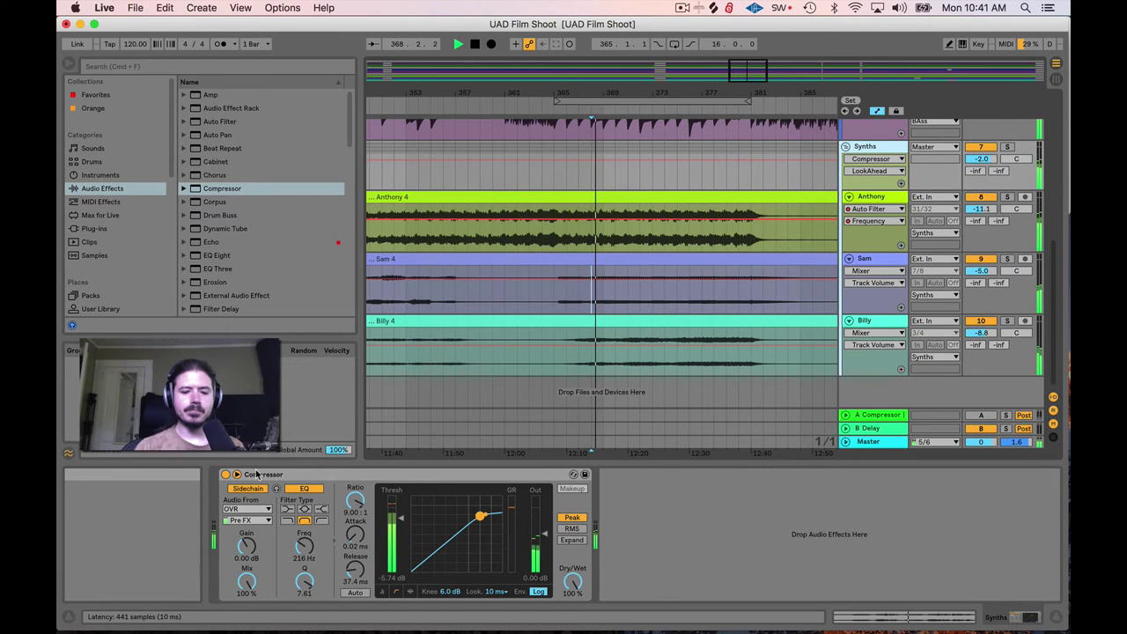
{"action": "key", "text": "space"}
{"action": "left_click", "coordinate": [495, 591]}
{"action": "left_click", "coordinate": [493, 596]}
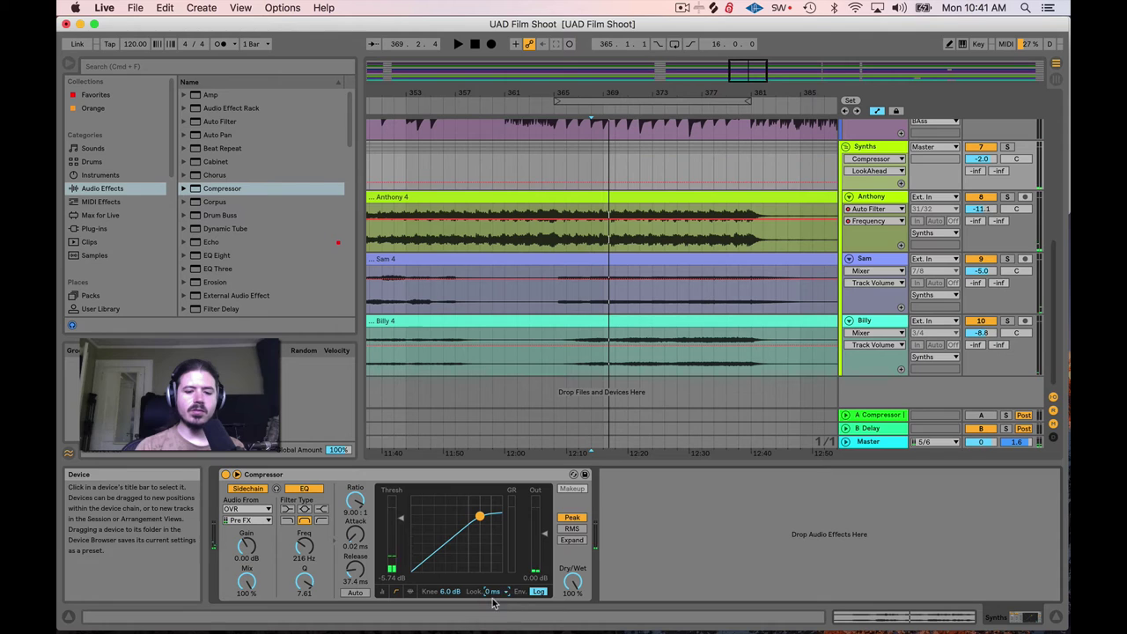
{"action": "key", "text": "space"}
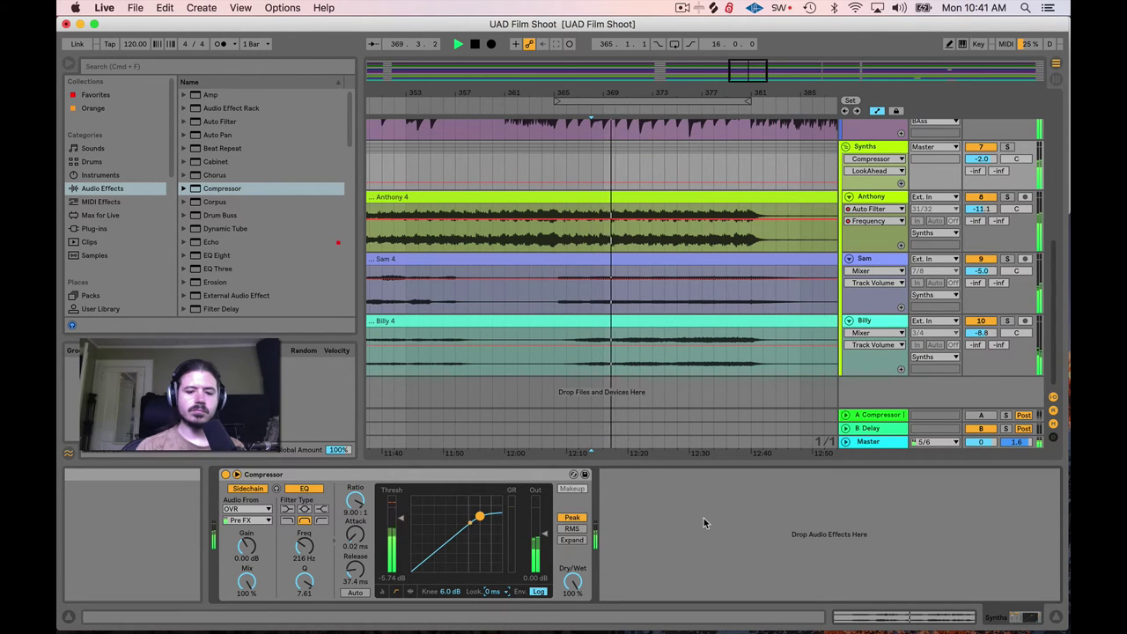
{"action": "key", "text": "space"}
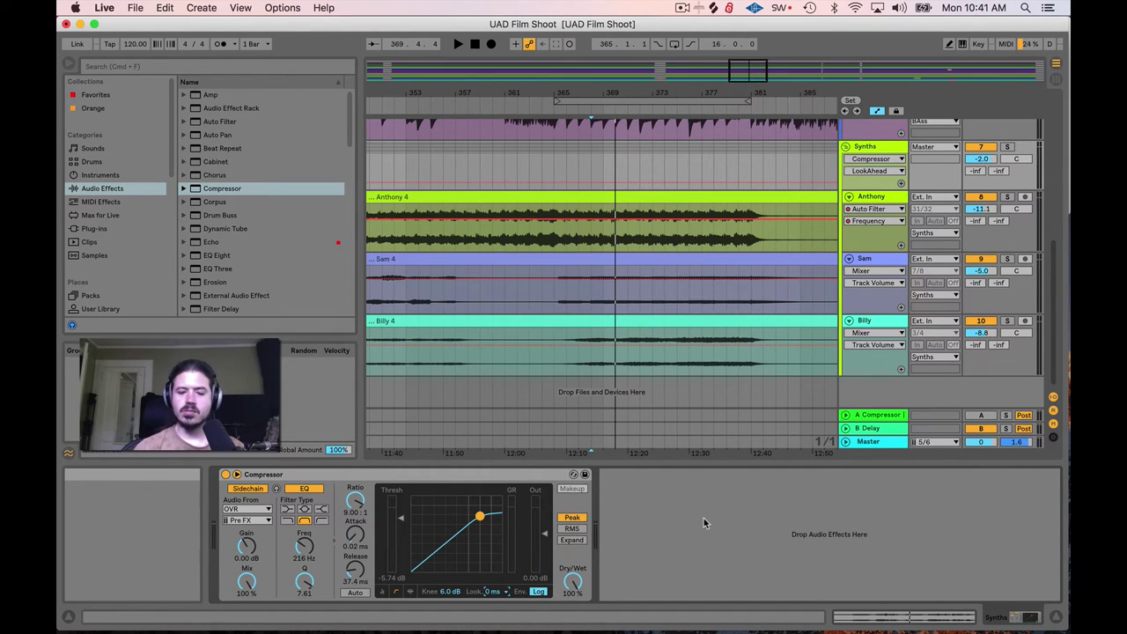
Set the Compressor's lookahead back to 10 ms and audition the Synths group from bar 368.
{"action": "left_click", "coordinate": [494, 592]}
{"action": "left_click", "coordinate": [495, 623]}
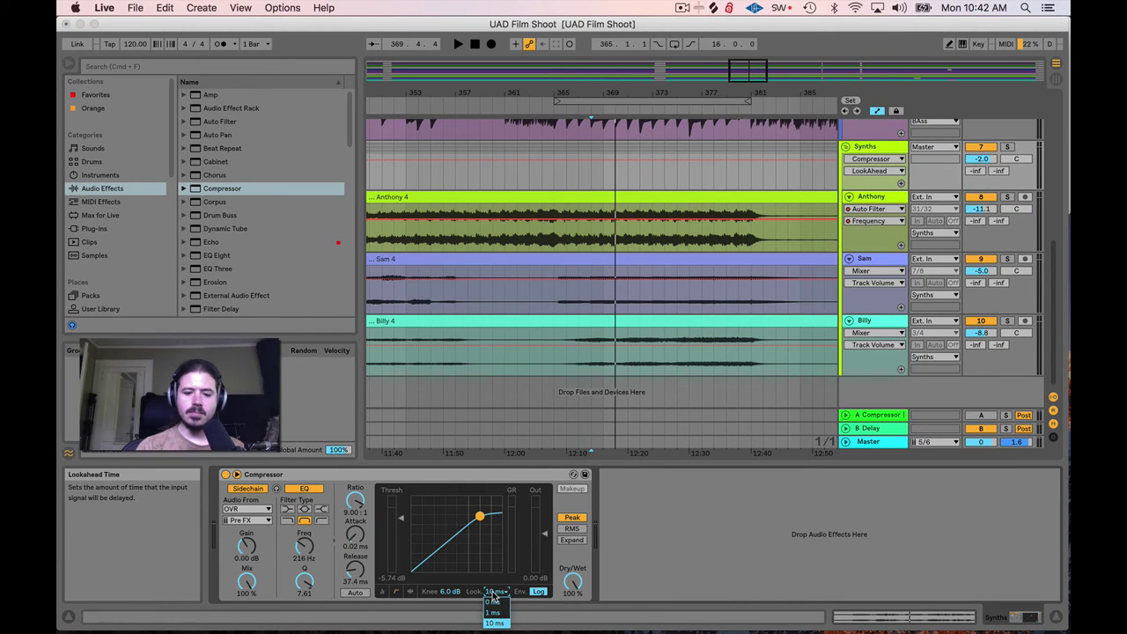
{"action": "key", "text": "space"}
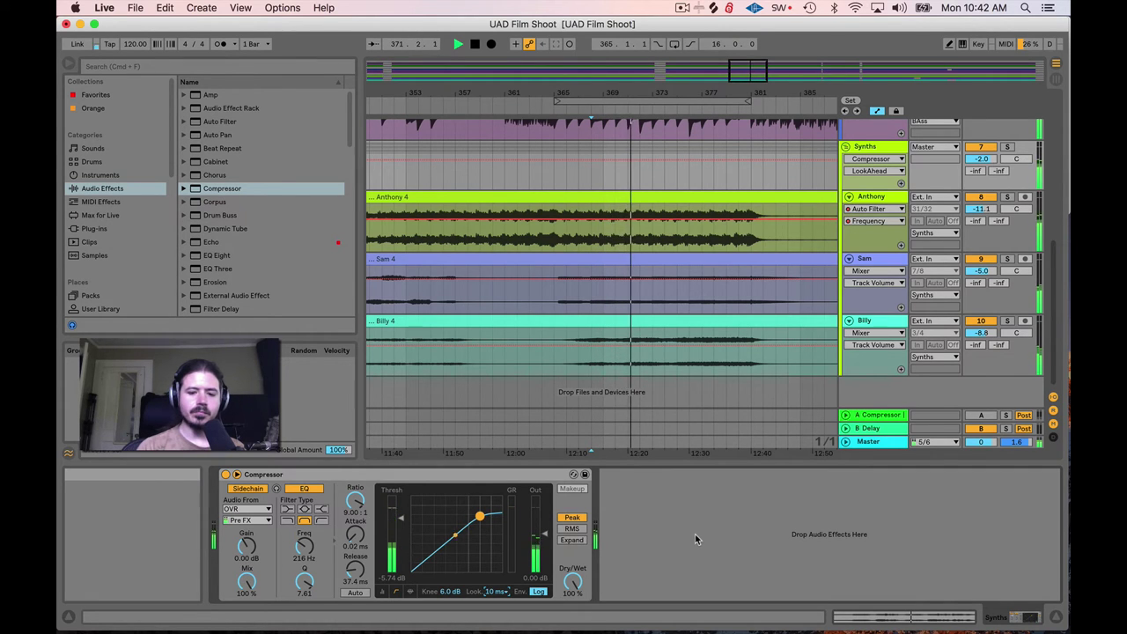
{"action": "key", "text": "space"}
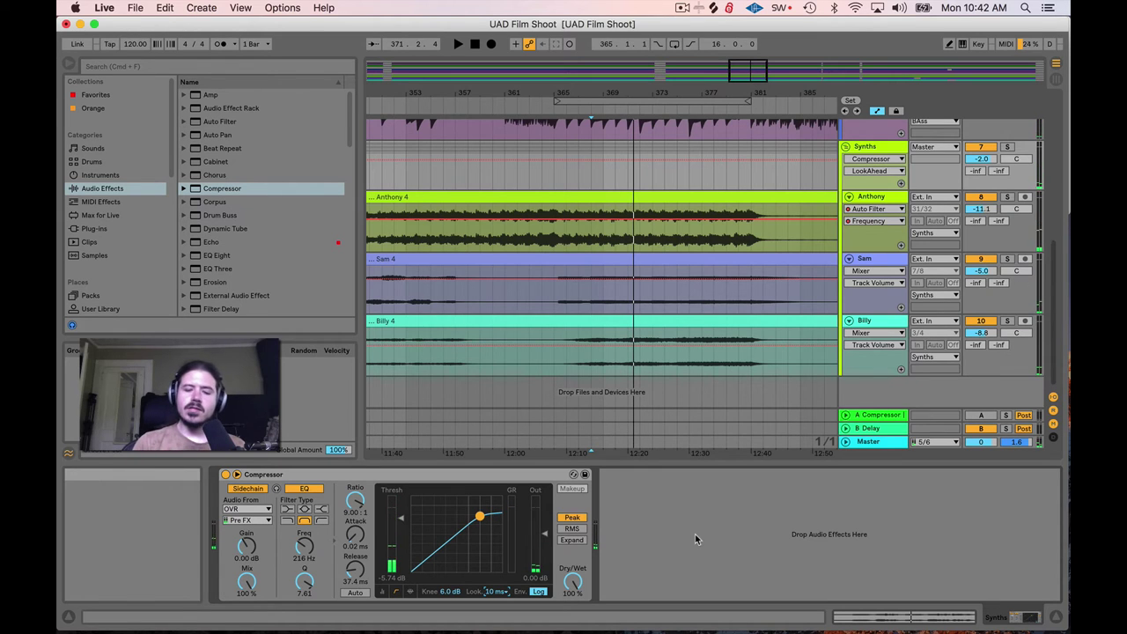
Raise the Synths Compressor's threshold to -4.64 dB and audition it from bar 368.
{"action": "left_click", "coordinate": [401, 518]}
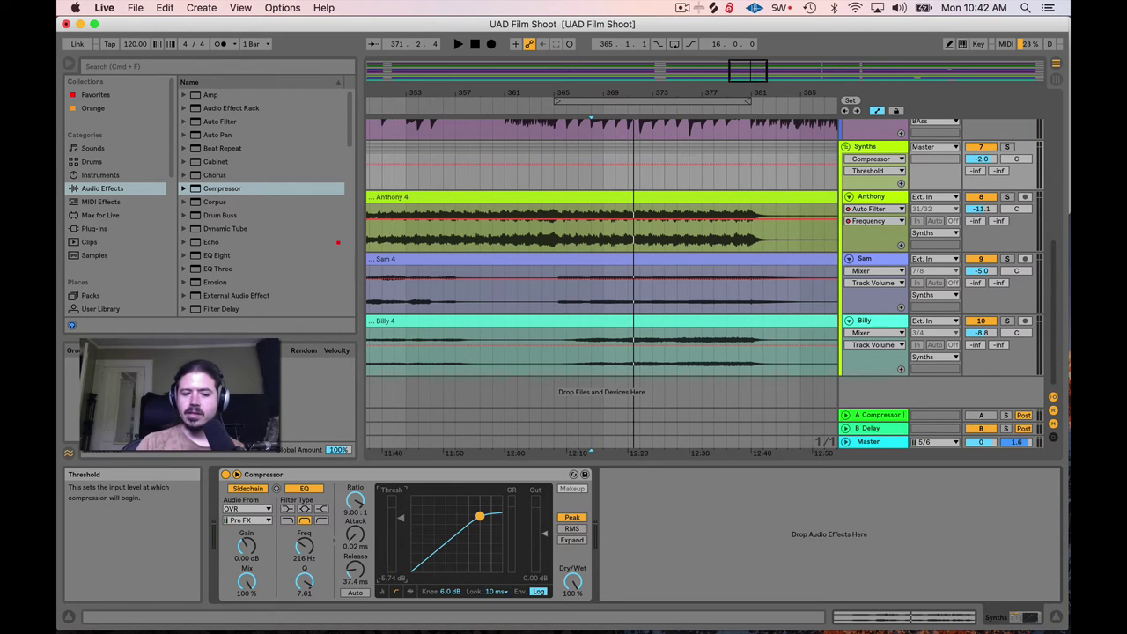
{"action": "left_click_drag", "start_coordinate": [400, 518], "coordinate": [400, 518]}
{"action": "key", "text": "space"}
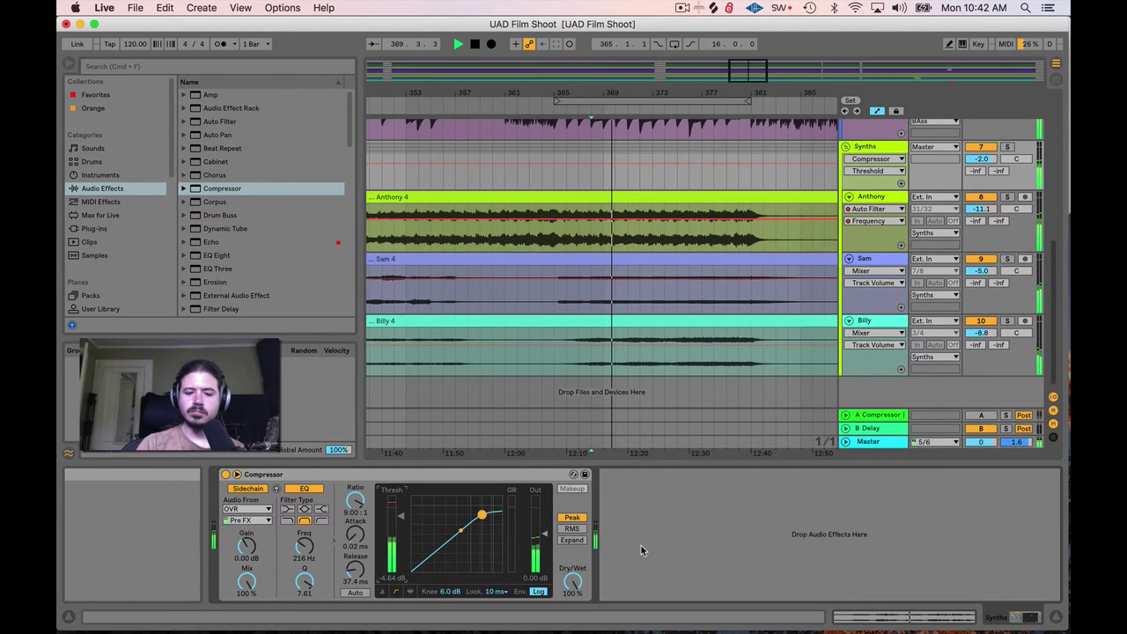
{"action": "key", "text": "space"}
Compare the passage from bar 368 with the Synths Compressor bypassed and then switched back on.
{"action": "left_click", "coordinate": [225, 474]}
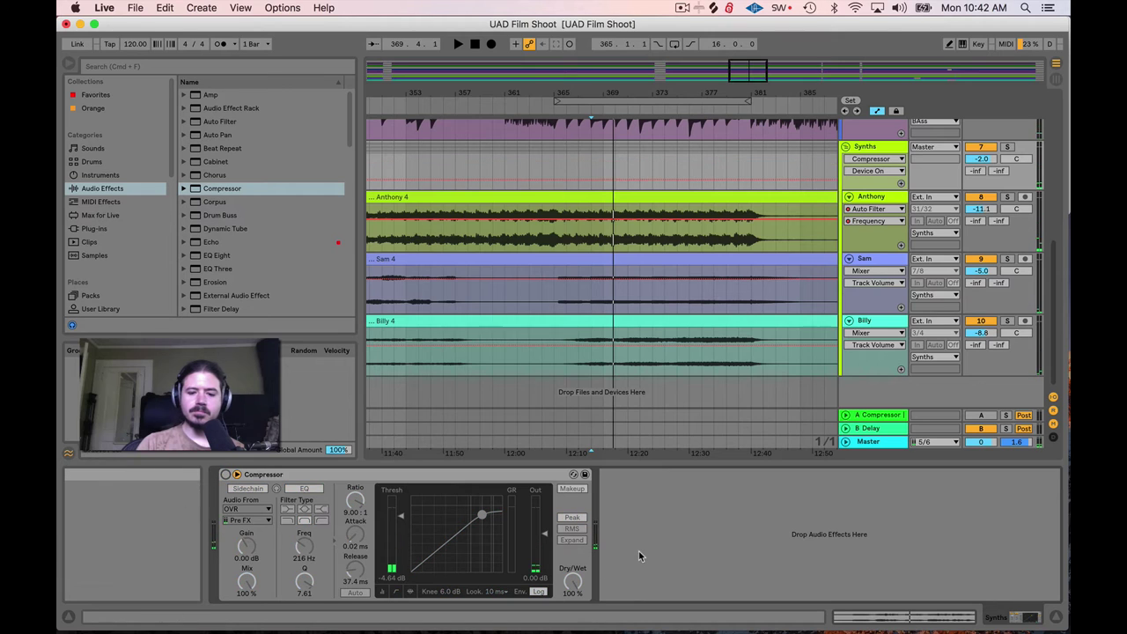
{"action": "key", "text": "space"}
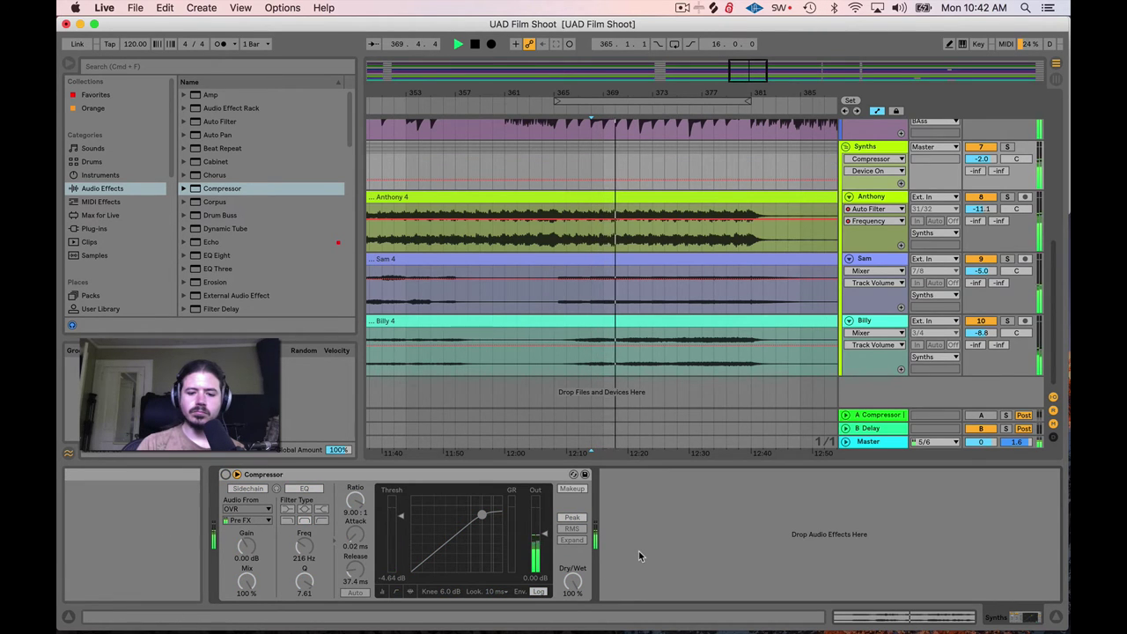
{"action": "key", "text": "space"}
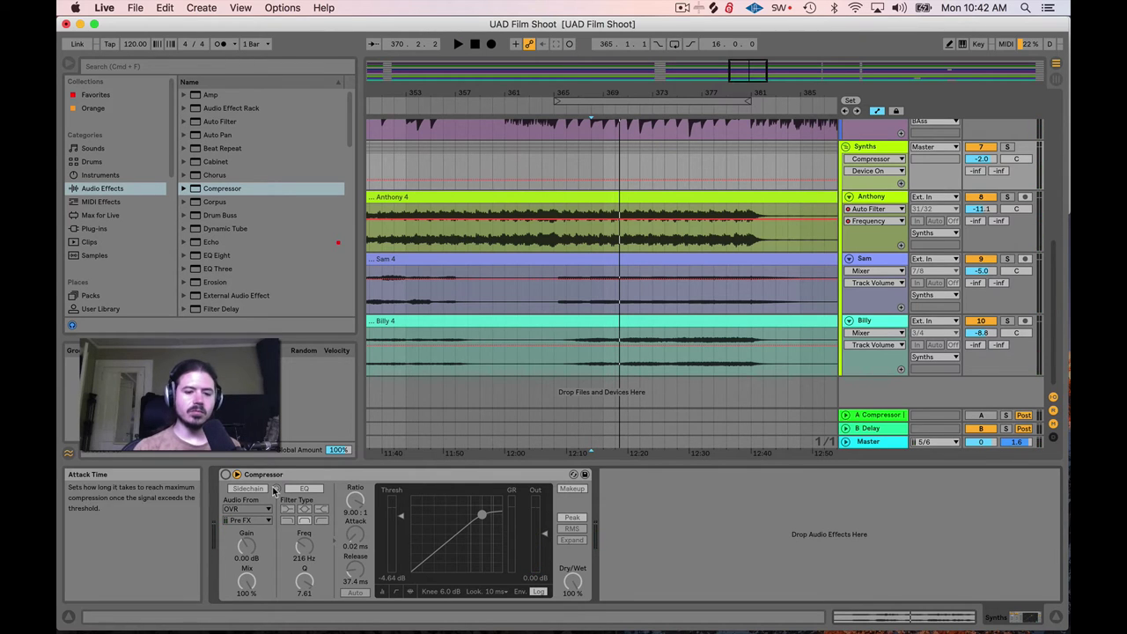
{"action": "left_click", "coordinate": [226, 473]}
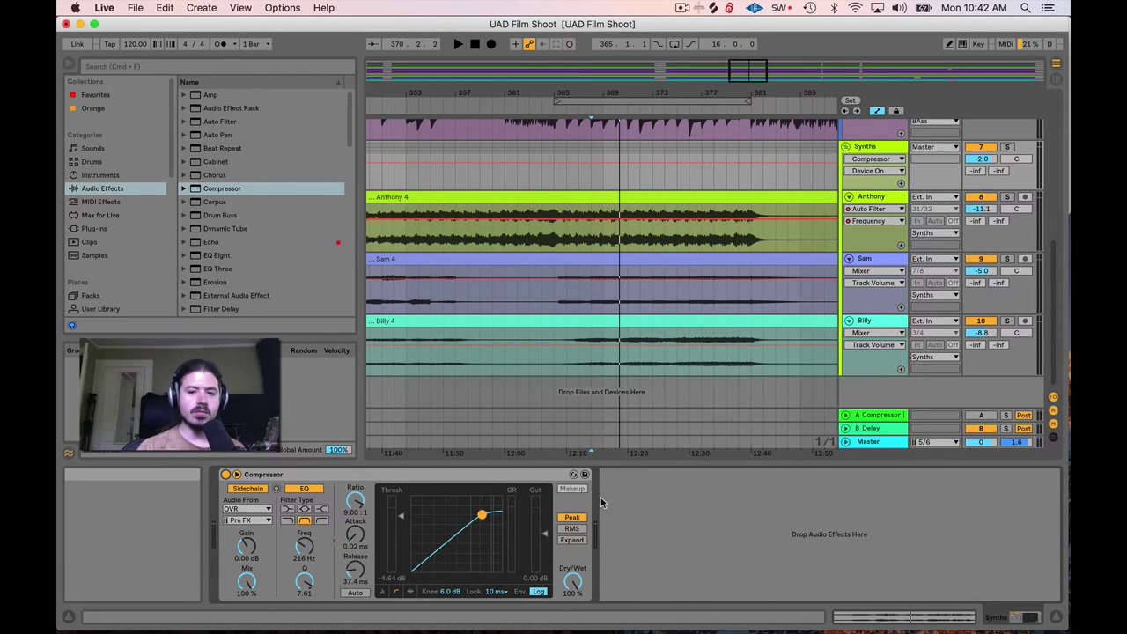
{"action": "key", "text": "space"}
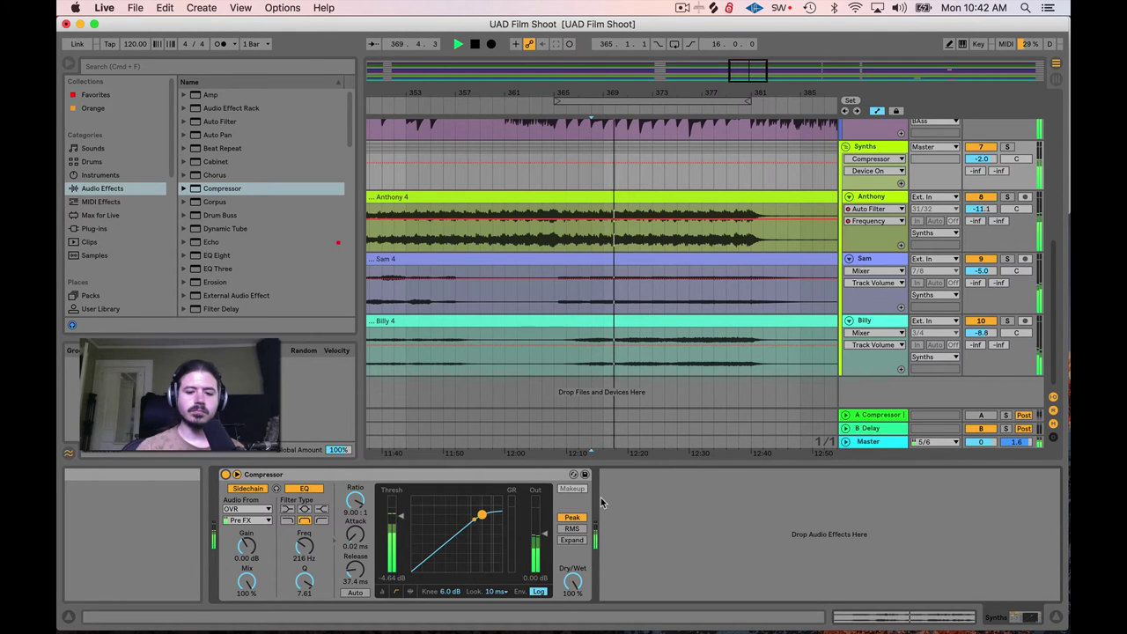
{"action": "key", "text": "space"}
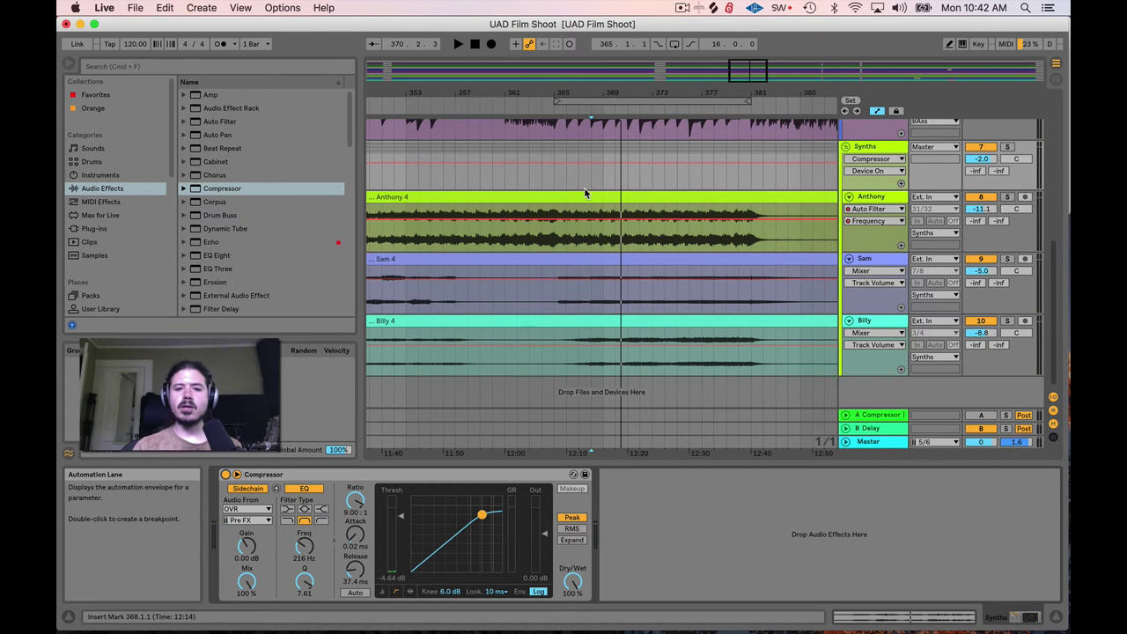
Place the insert marker at bar 365 on the Kick track and view return A's device chain, selecting the Snare Room reverb.
{"action": "scroll", "coordinate": [584, 192], "scroll_direction": "up", "scroll_amount": 5}
{"action": "left_click", "coordinate": [568, 138]}
{"action": "scroll", "coordinate": [641, 248], "scroll_direction": "up", "scroll_amount": 3}
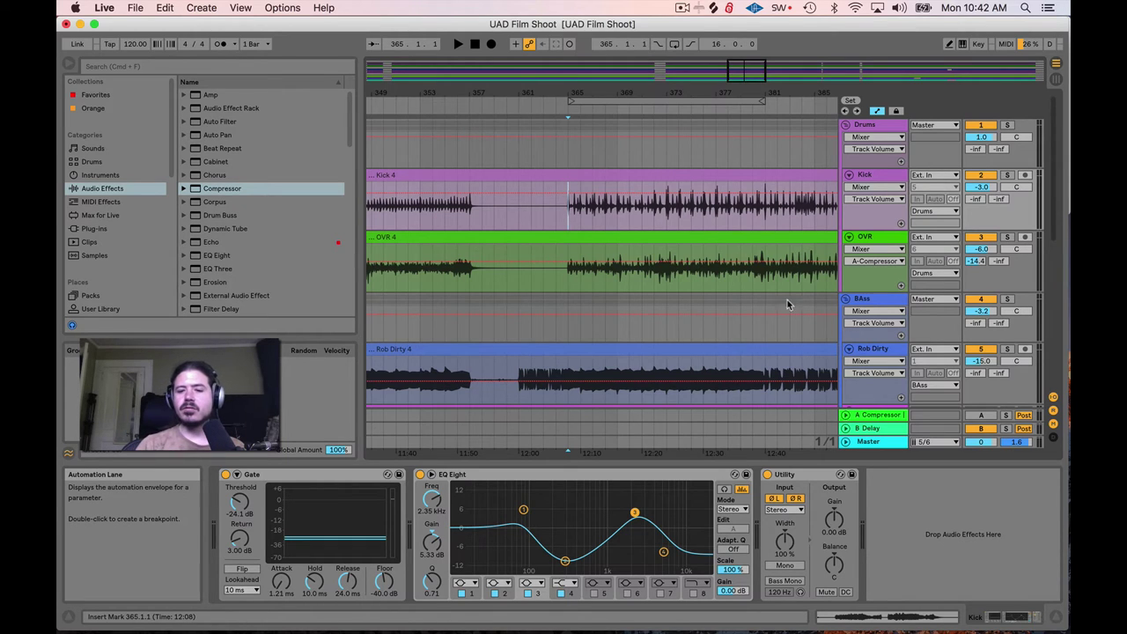
{"action": "left_click", "coordinate": [878, 420]}
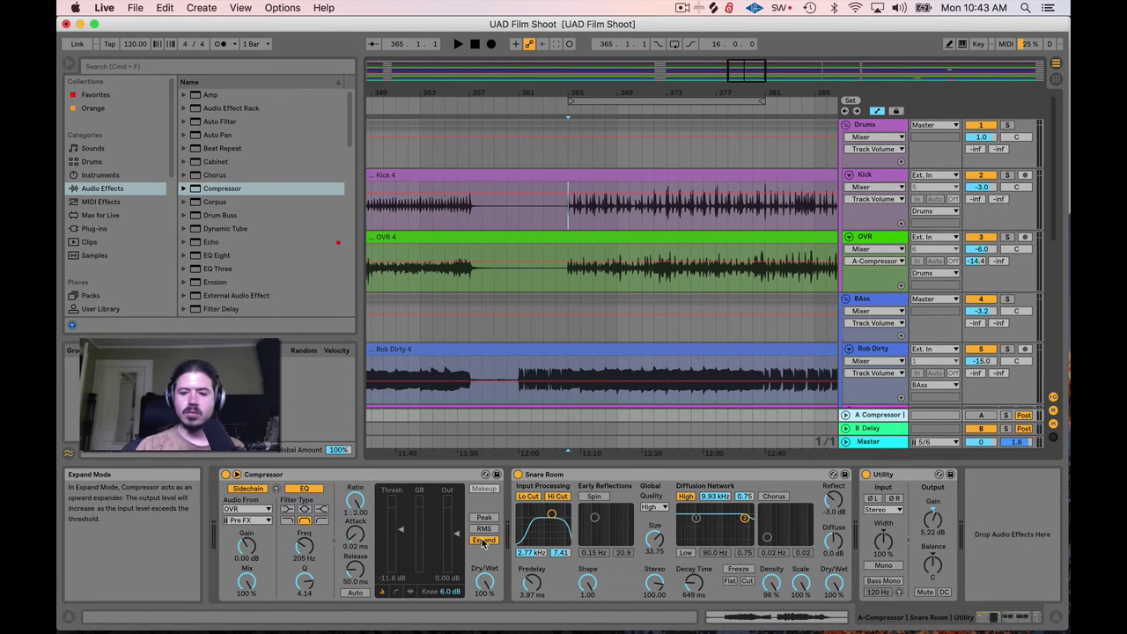
{"action": "left_click", "coordinate": [572, 476]}
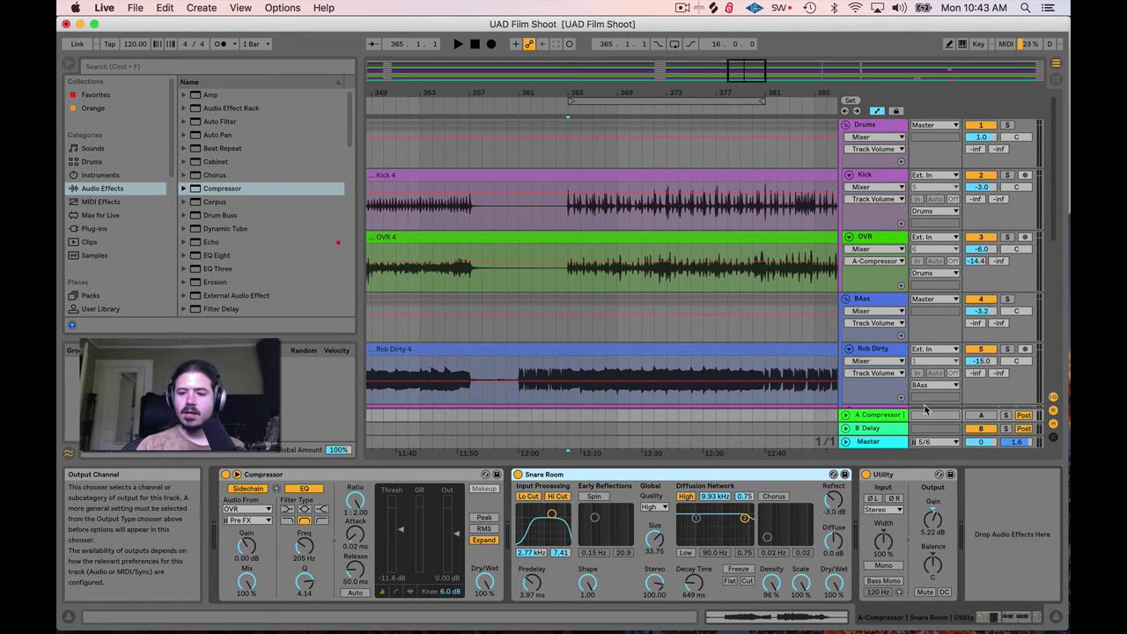
Set the Kick track's Utility width to 60% and play the mix from bar 365 to about bar 368.
{"action": "left_click", "coordinate": [582, 221]}
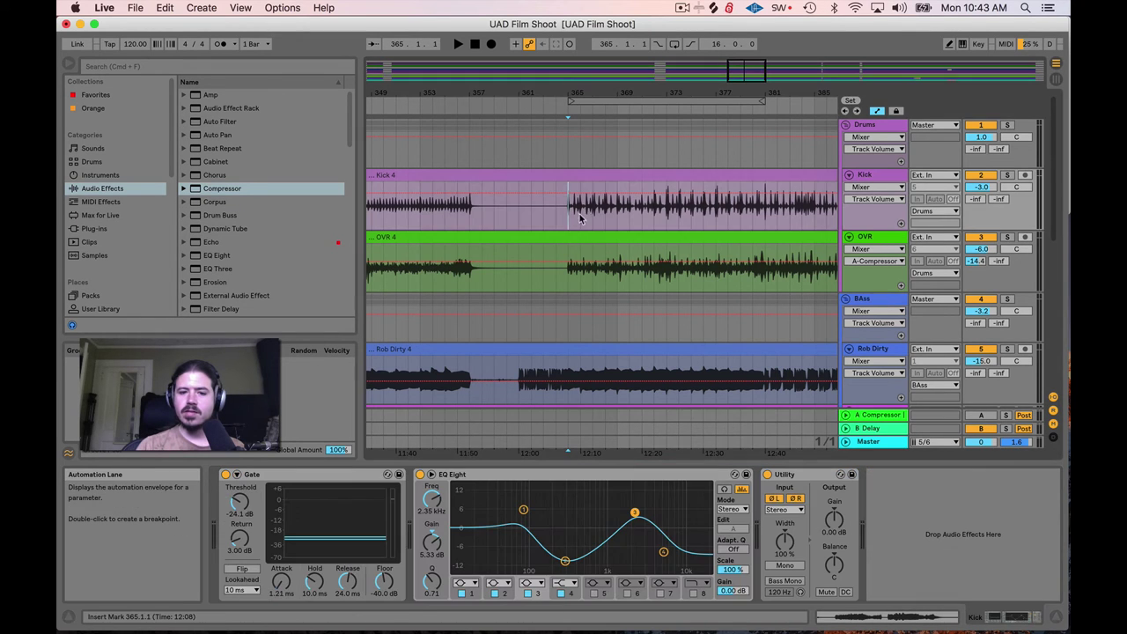
{"action": "scroll", "coordinate": [898, 302], "scroll_direction": "down", "scroll_amount": 4}
{"action": "scroll", "coordinate": [898, 302], "scroll_direction": "down", "scroll_amount": 5}
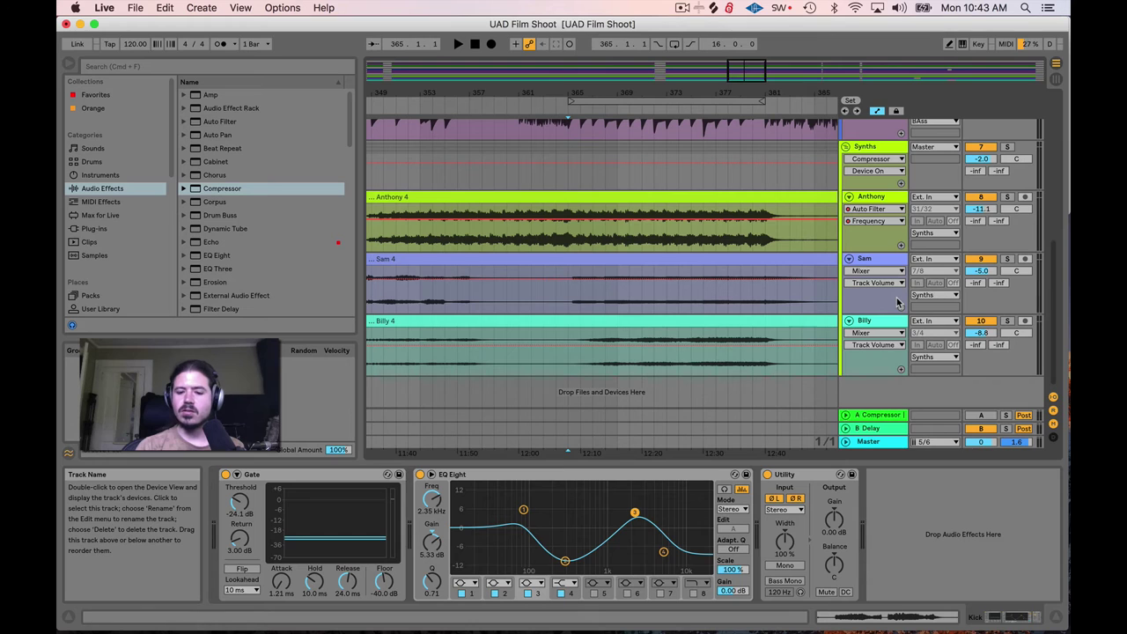
{"action": "left_click_drag", "start_coordinate": [784, 541], "coordinate": [784, 558]}
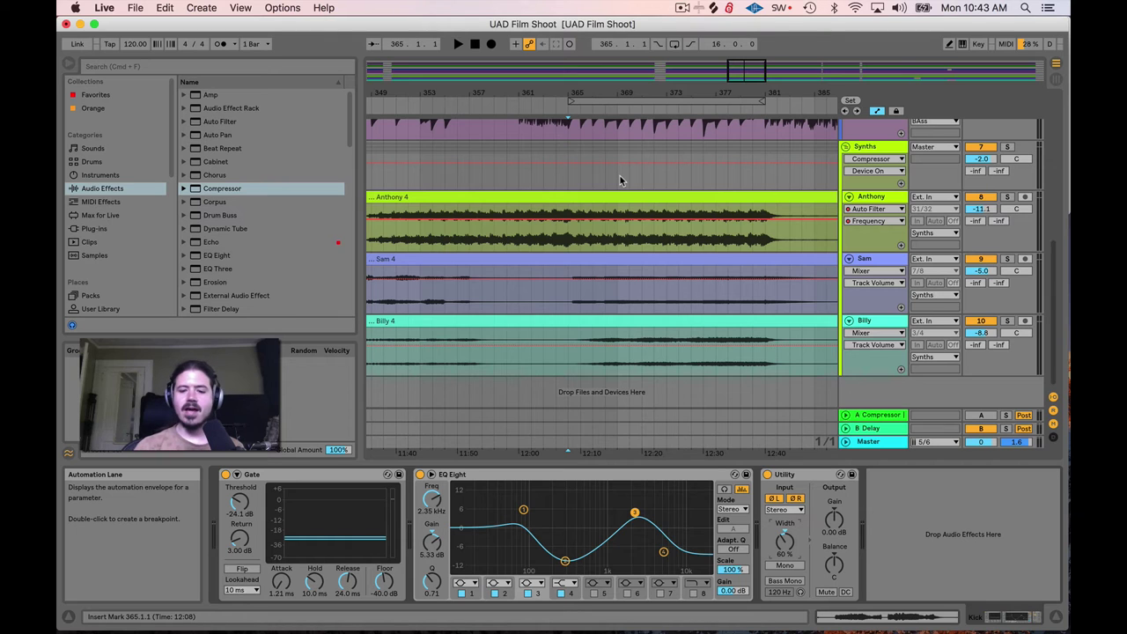
{"action": "key", "text": "space"}
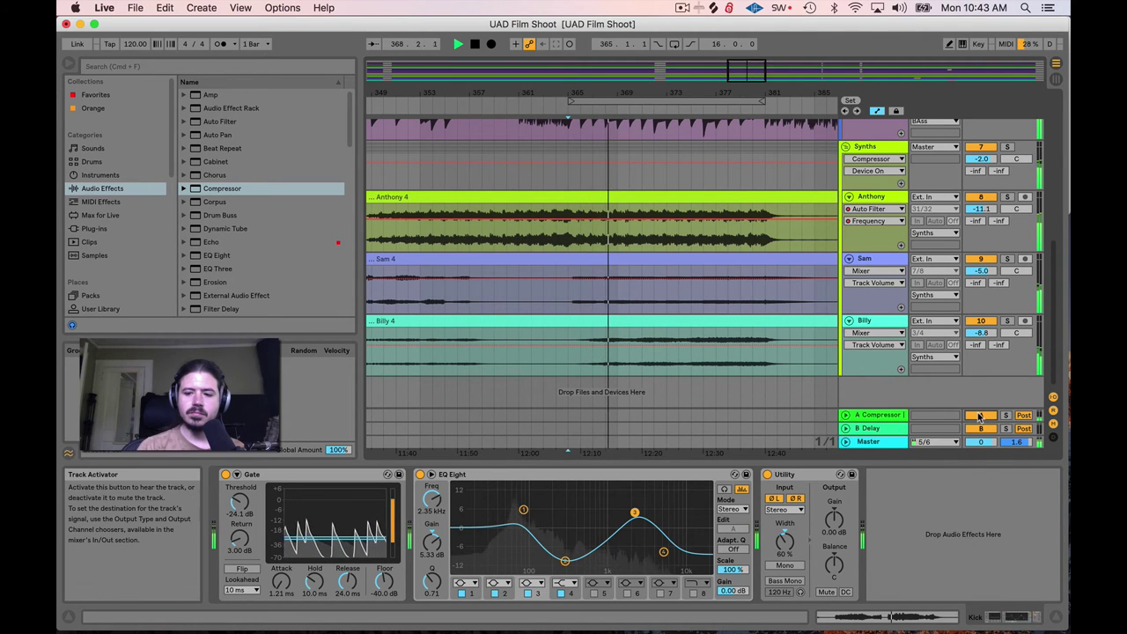
{"action": "key", "text": "space"}
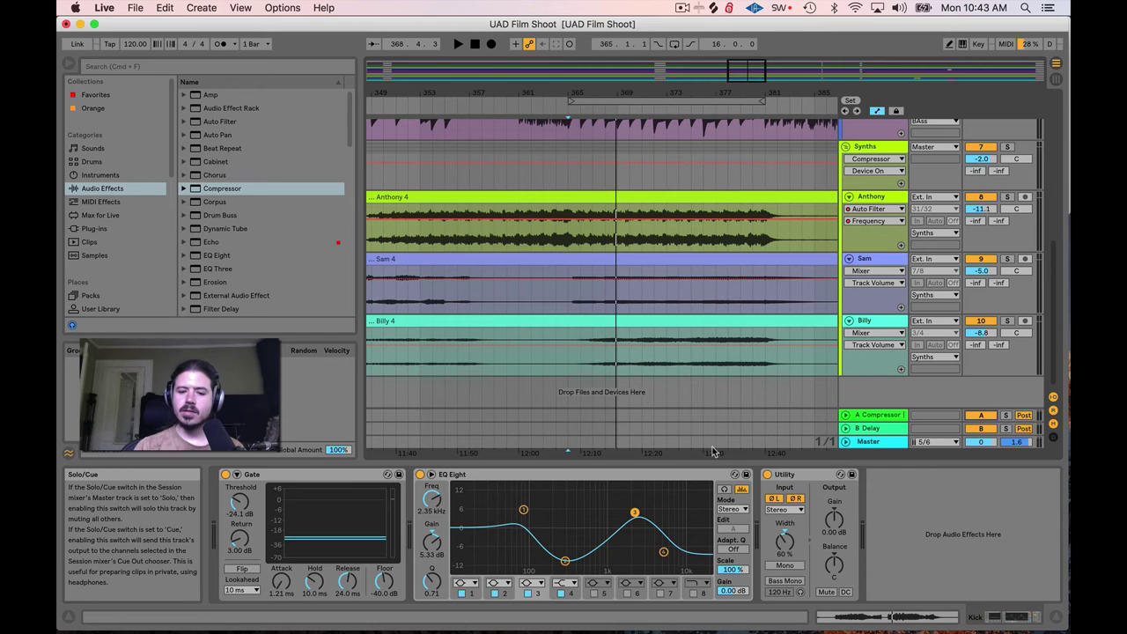
Solo return A and audition it from bar 365 with its device chain shown.
{"action": "left_click", "coordinate": [1006, 415]}
{"action": "key", "text": "space"}
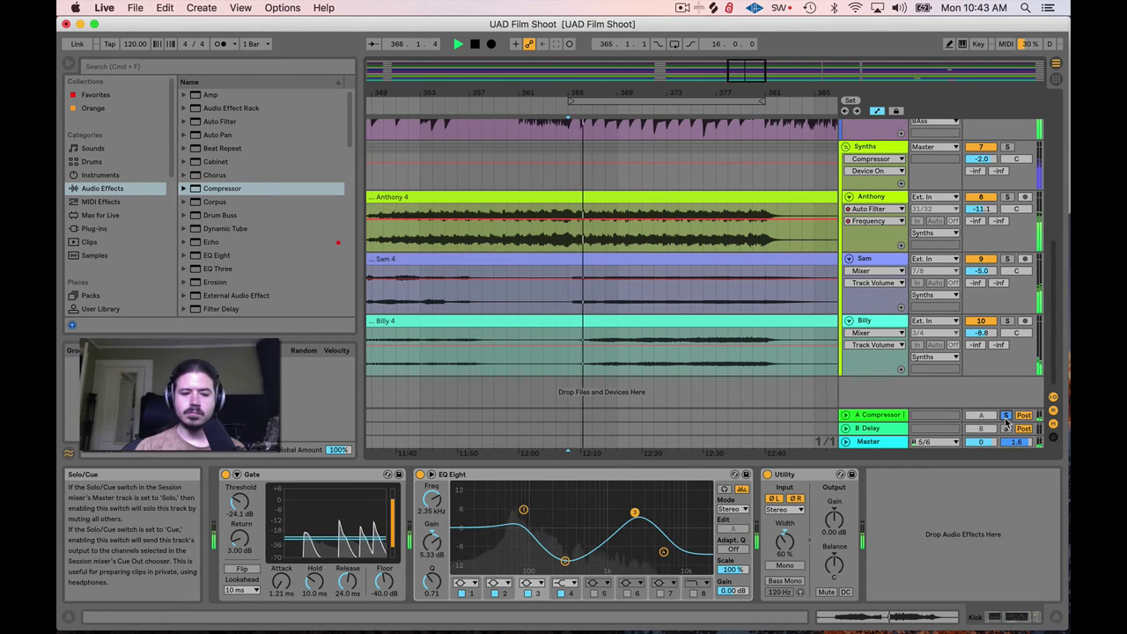
{"action": "left_click", "coordinate": [881, 417]}
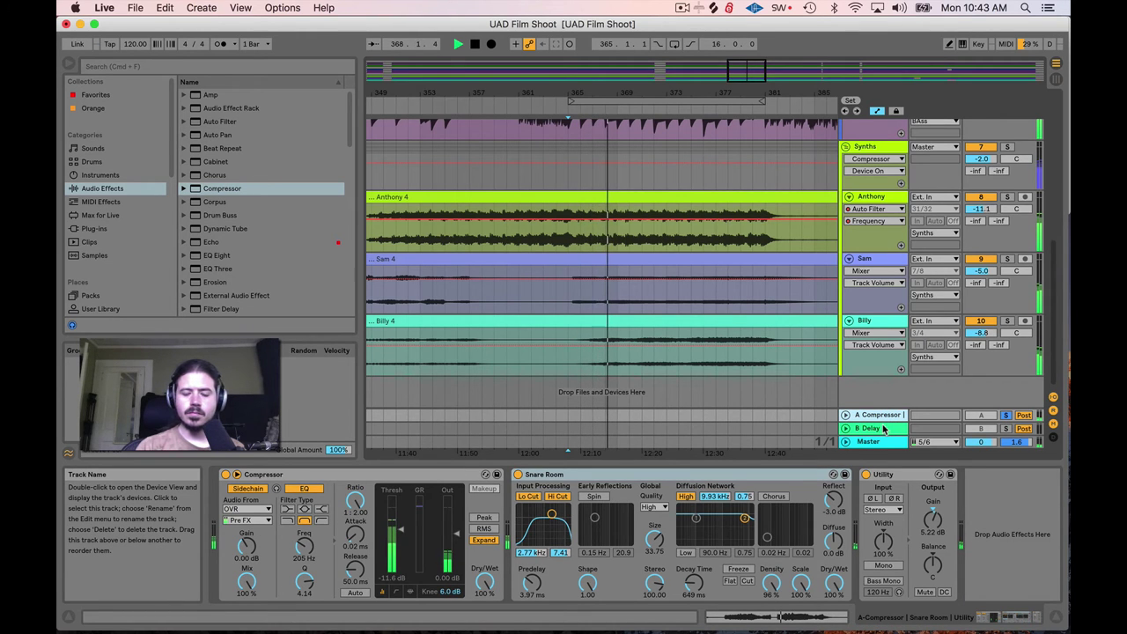
{"action": "key", "text": "space"}
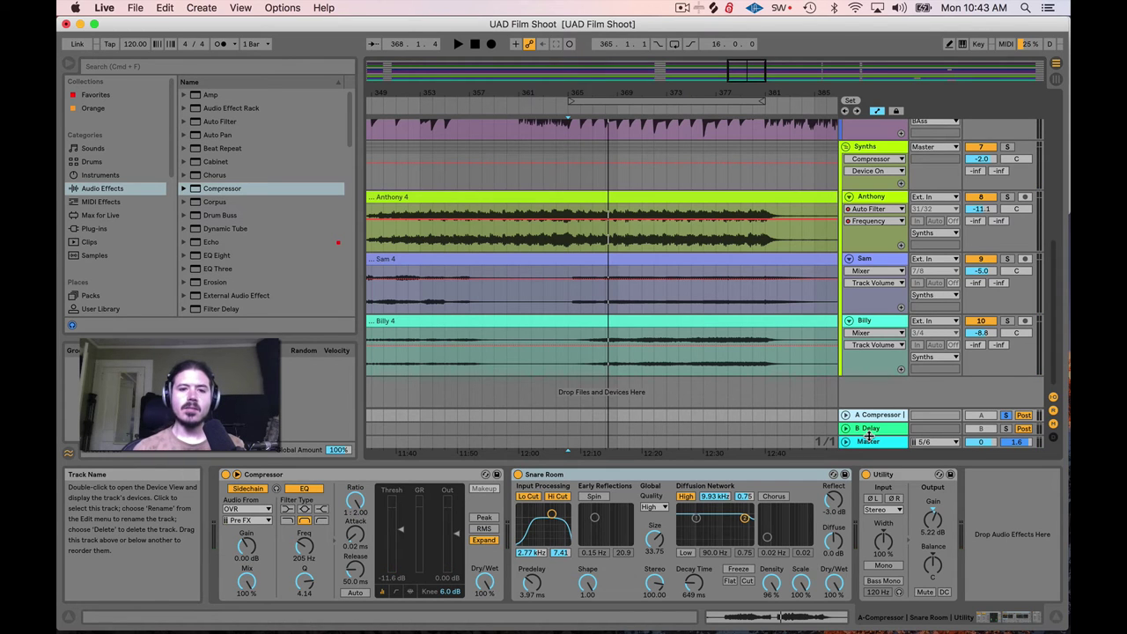
View the device chains of the Kick and OVR tracks, ending on OVR's Audio Effect Rack.
{"action": "scroll", "coordinate": [902, 299], "scroll_direction": "up", "scroll_amount": 5}
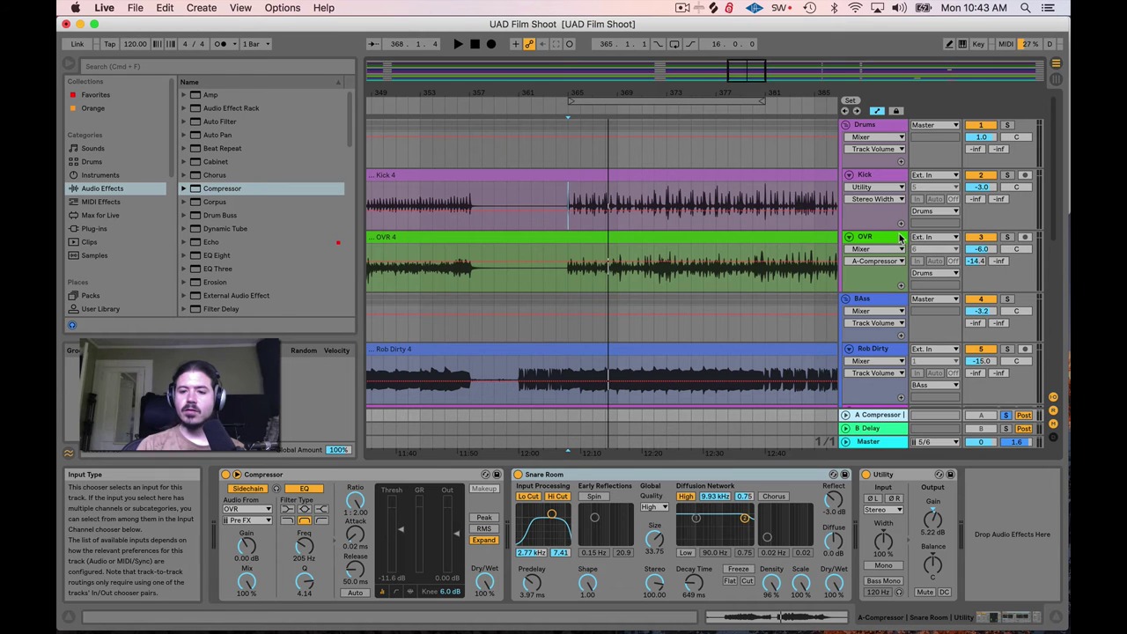
{"action": "left_click", "coordinate": [872, 236]}
{"action": "left_click", "coordinate": [871, 174]}
{"action": "left_click", "coordinate": [875, 236]}
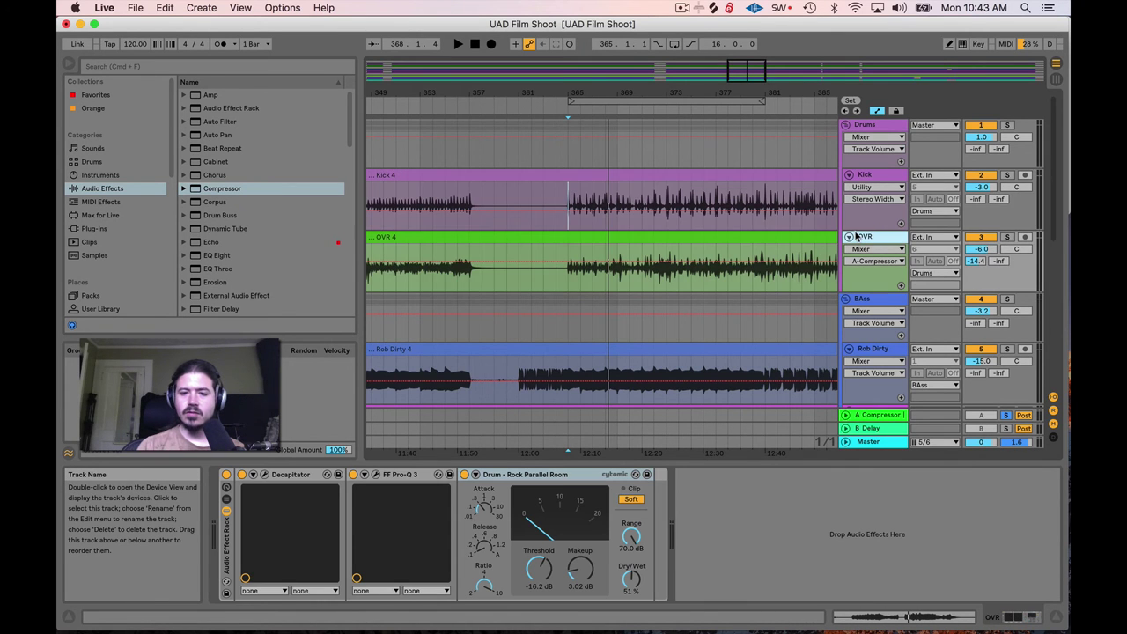
{"action": "scroll", "coordinate": [859, 239], "scroll_direction": "down", "scroll_amount": 2}
{"action": "scroll", "coordinate": [856, 239], "scroll_direction": "up", "scroll_amount": 2}
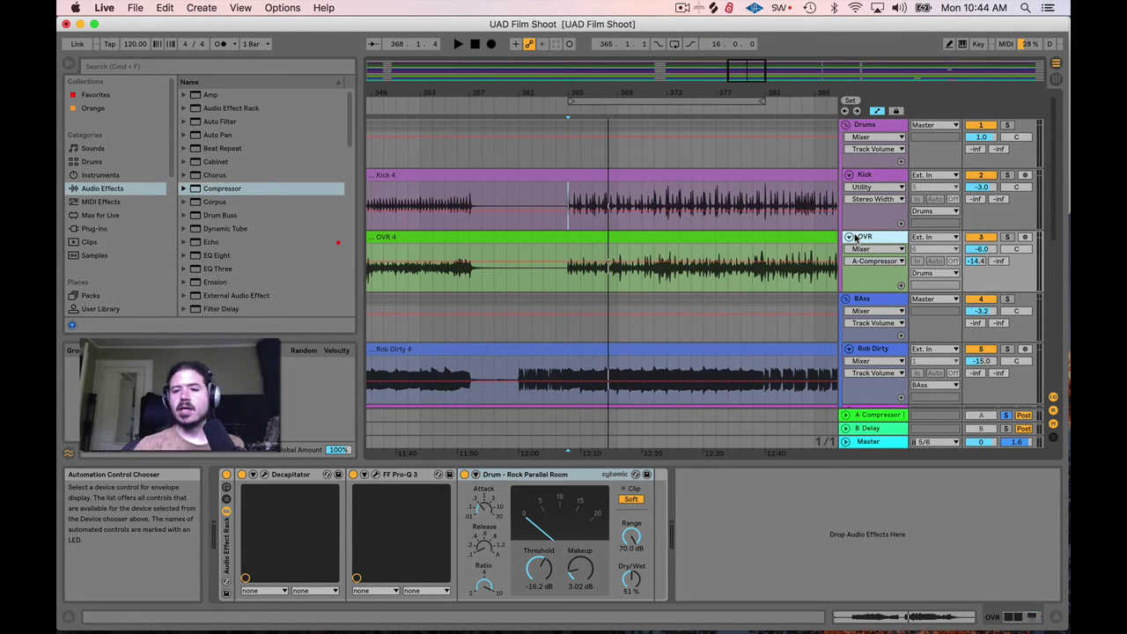
Show return A's devices again and briefly play the soloed return from bar 365.
{"action": "scroll", "coordinate": [858, 246], "scroll_direction": "down", "scroll_amount": 6}
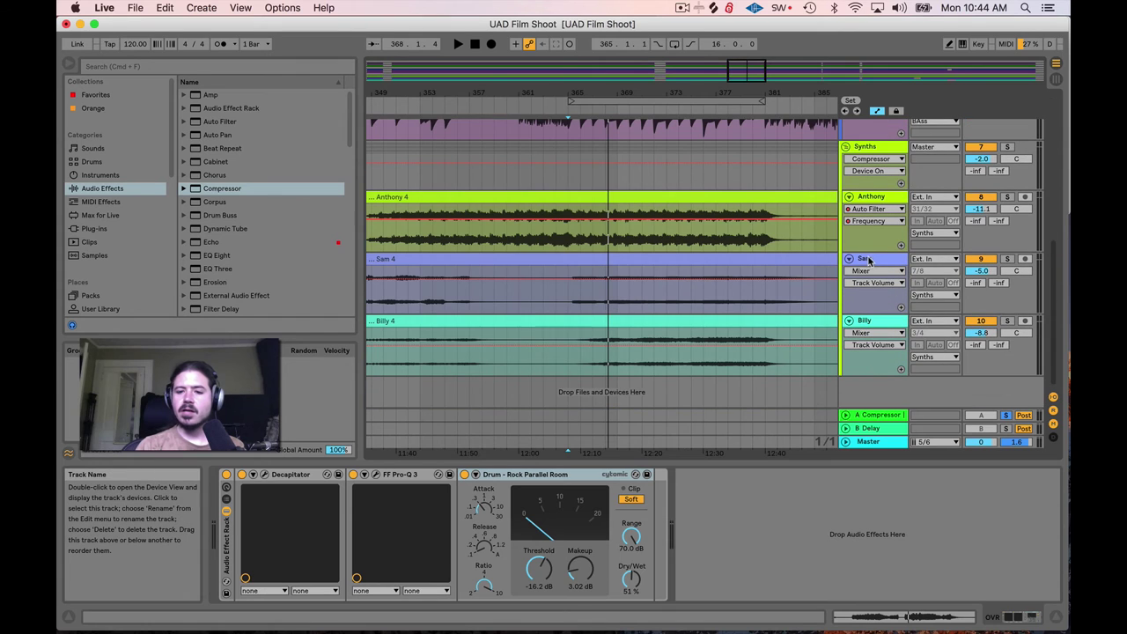
{"action": "left_click", "coordinate": [878, 414]}
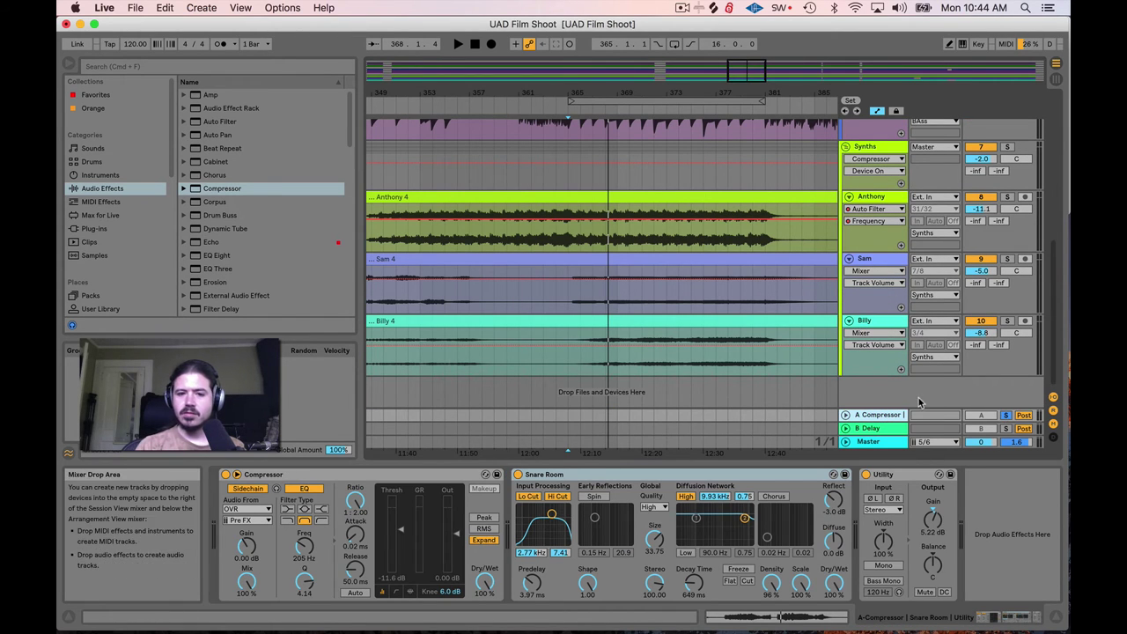
{"action": "key", "text": "space"}
{"action": "key", "text": "space"}
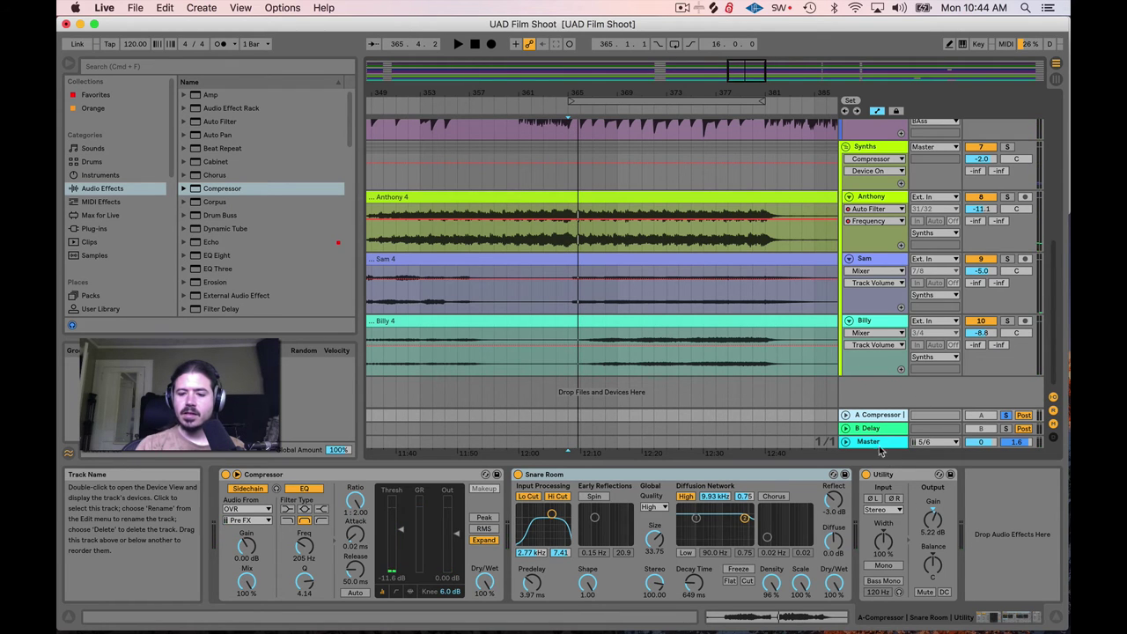
Try a 97% width on return A's Utility, restore it to 100%, and audition the soloed return from bar 365 twice.
{"action": "left_click_drag", "start_coordinate": [883, 539], "coordinate": [883, 547]}
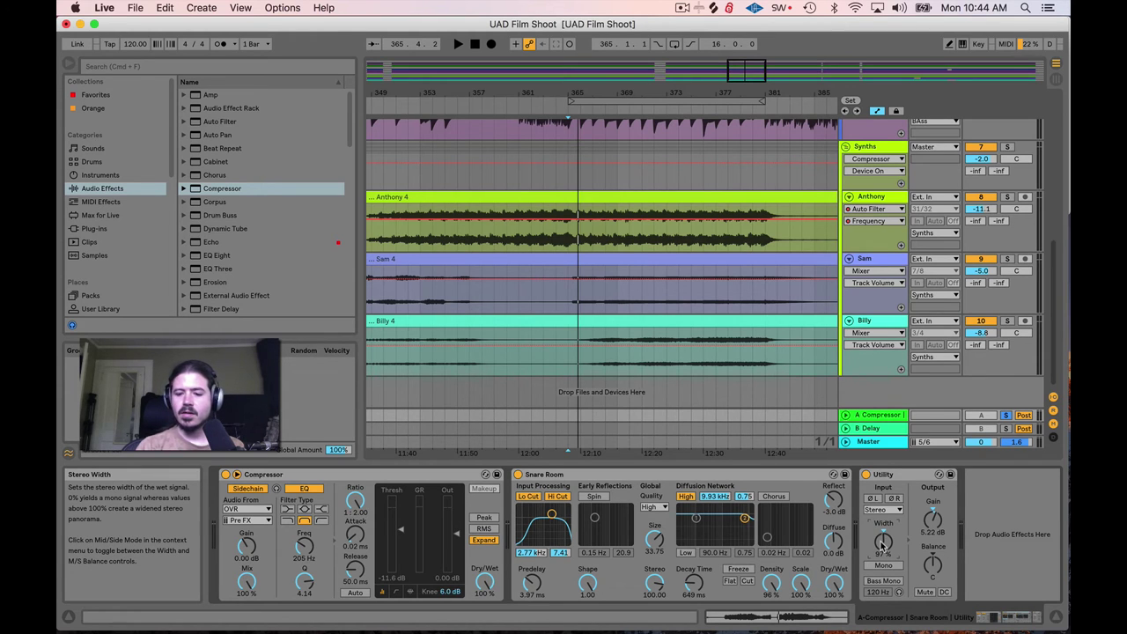
{"action": "left_click_drag", "start_coordinate": [883, 546], "coordinate": [883, 541]}
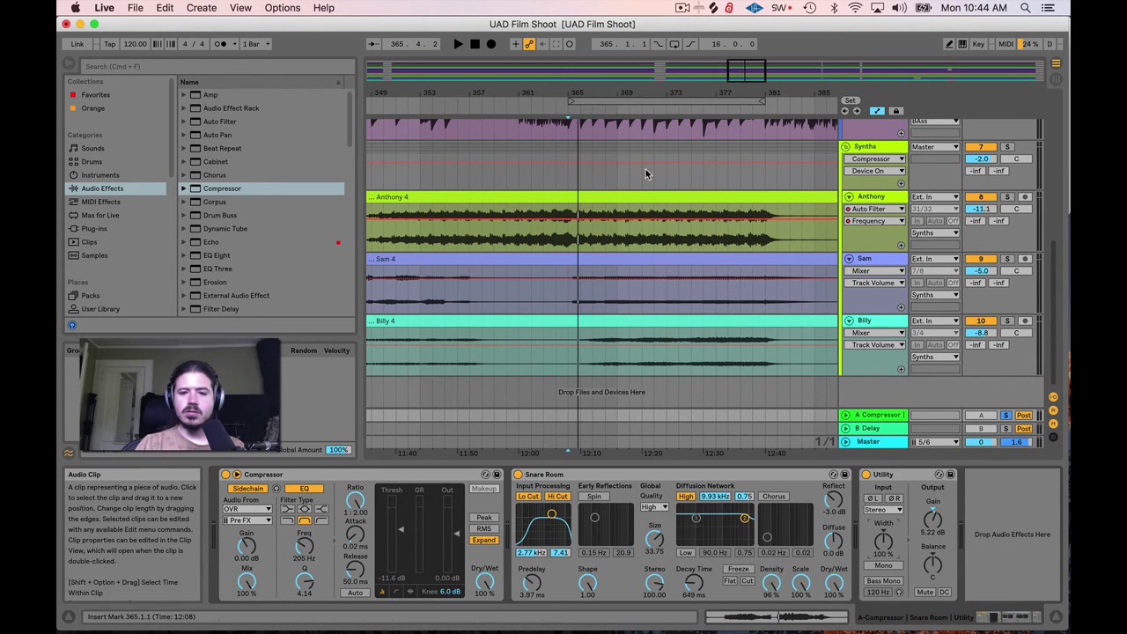
{"action": "key", "text": "space"}
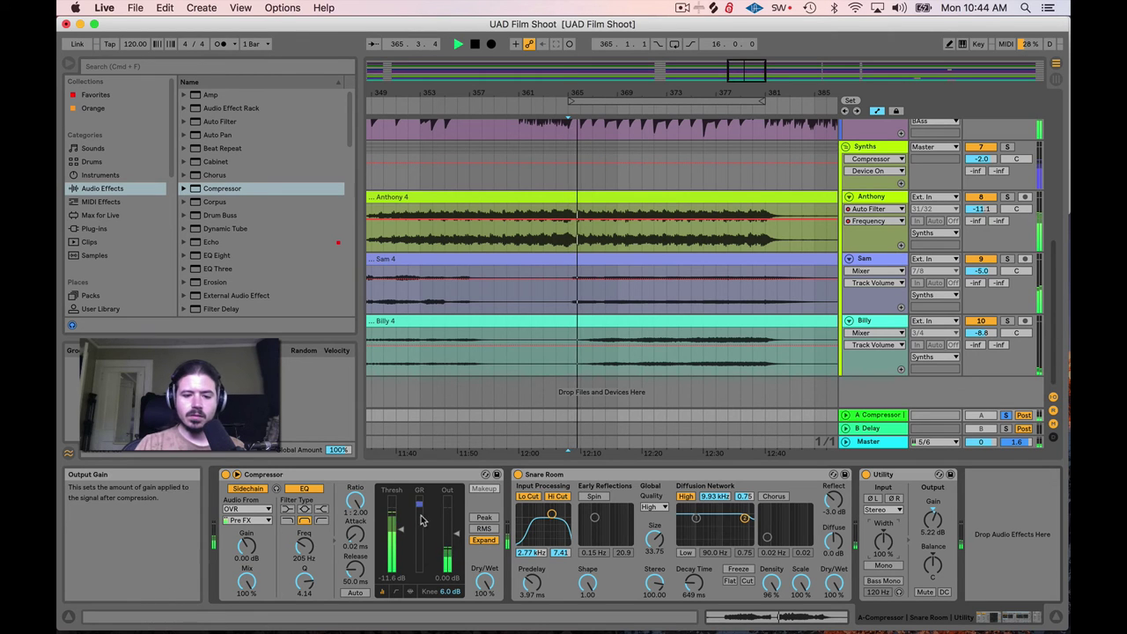
{"action": "key", "text": "space"}
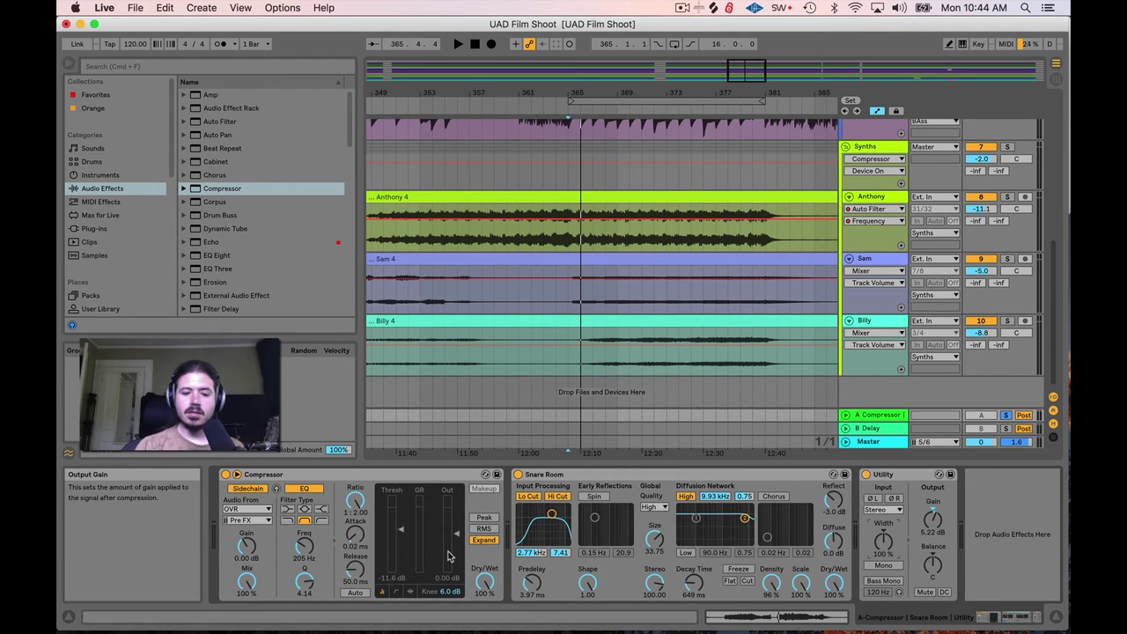
{"action": "key", "text": "space"}
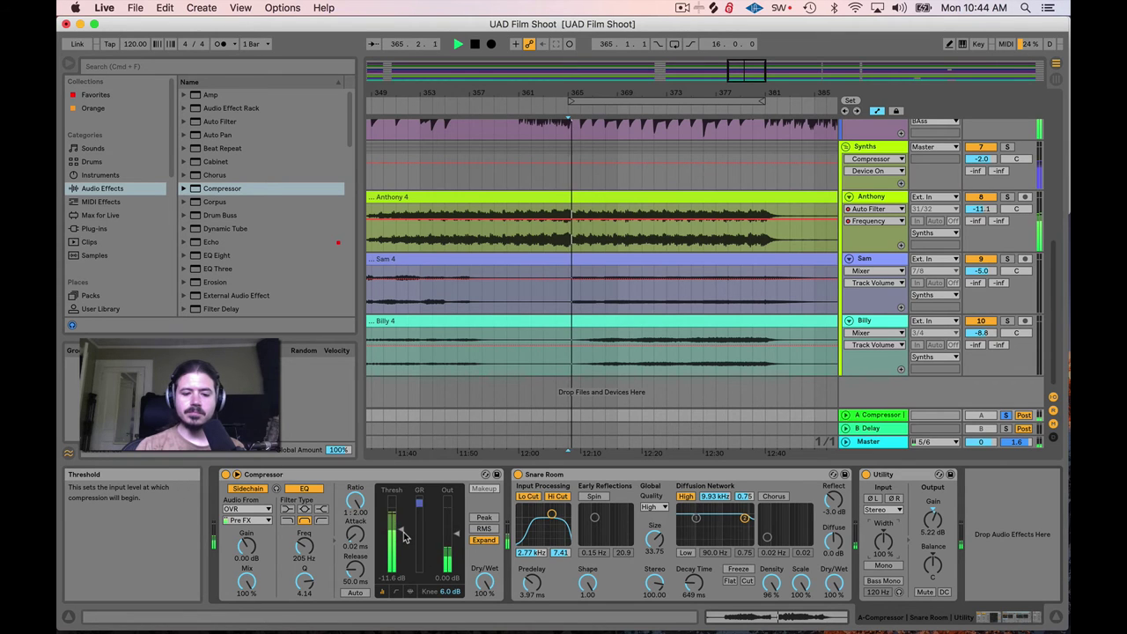
{"action": "key", "text": "space"}
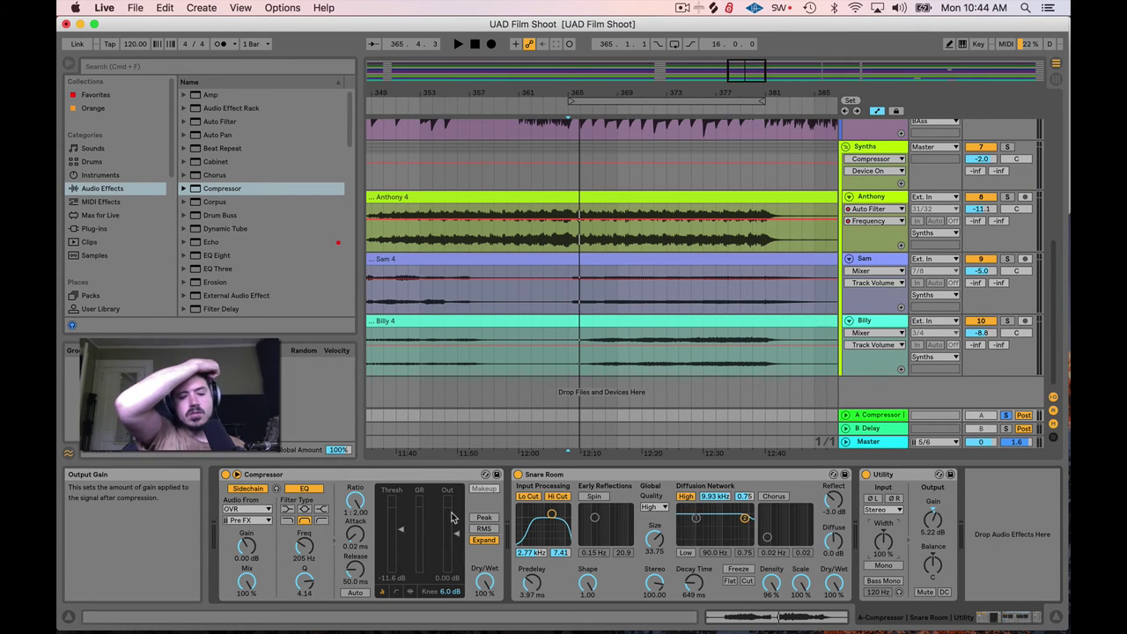
Examine the order of the Compressor and Snare Room reverb in return A's device chain.
{"action": "left_click", "coordinate": [427, 481]}
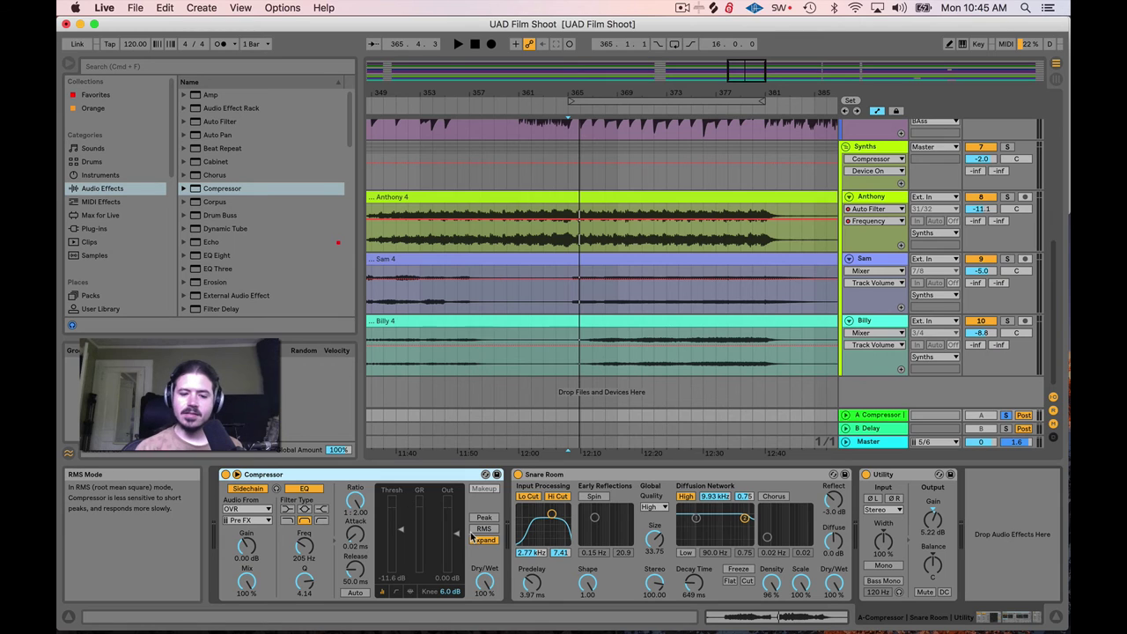
{"action": "left_click", "coordinate": [599, 475]}
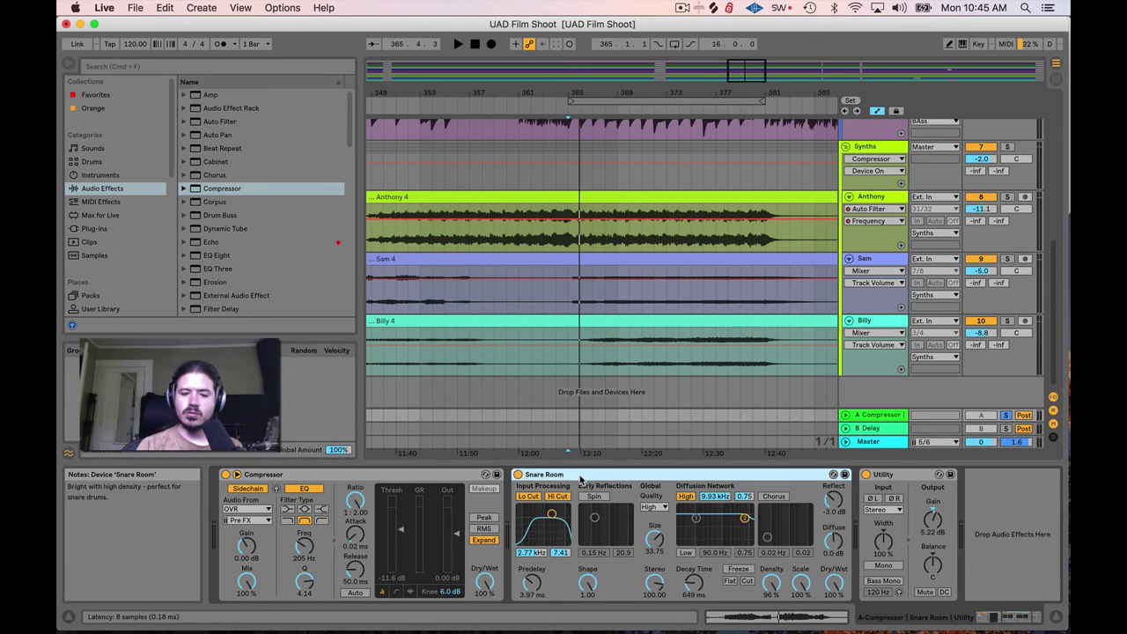
{"action": "left_click", "coordinate": [424, 480]}
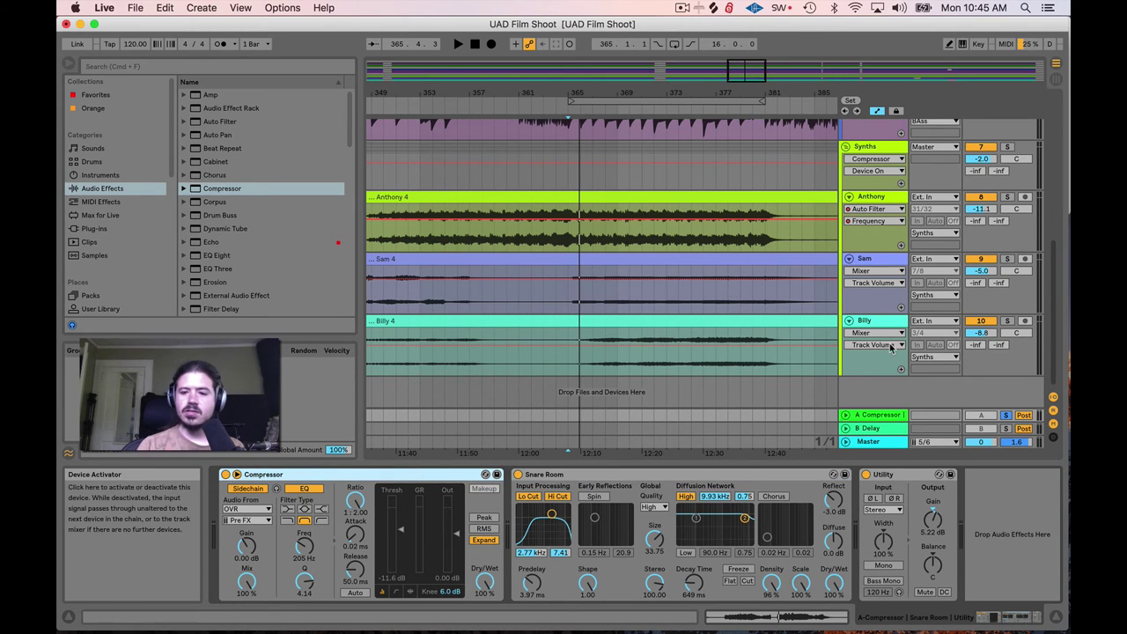
Solo the Drums group instead of return A, select the Snare Room reverb, and play from bar 365.
{"action": "scroll", "coordinate": [916, 264], "scroll_direction": "up", "scroll_amount": 5}
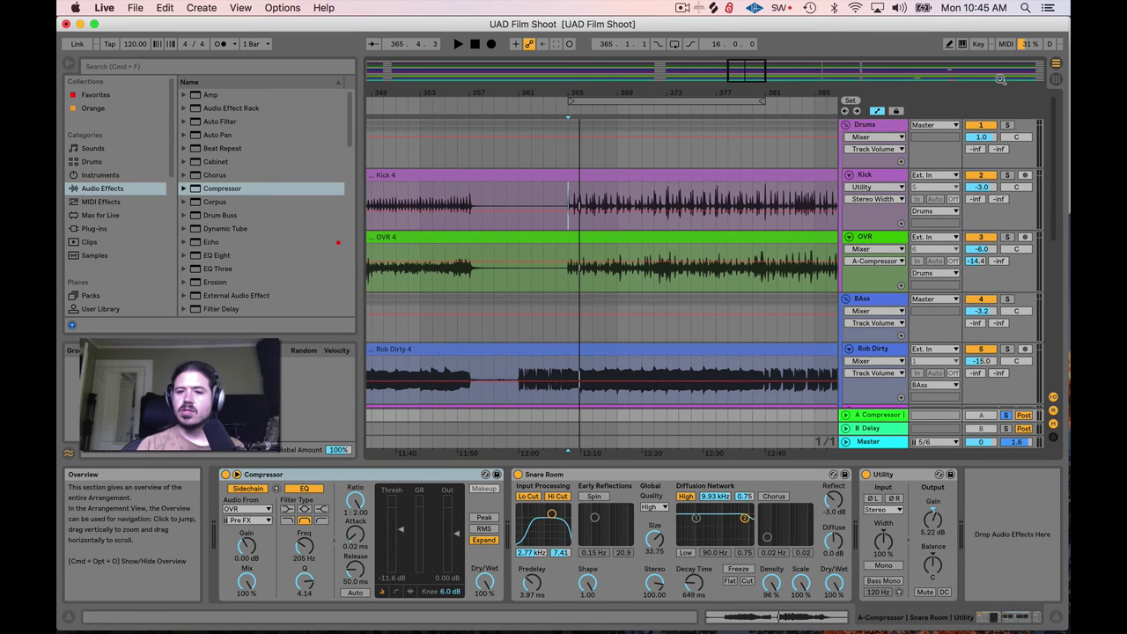
{"action": "left_click", "coordinate": [1008, 126]}
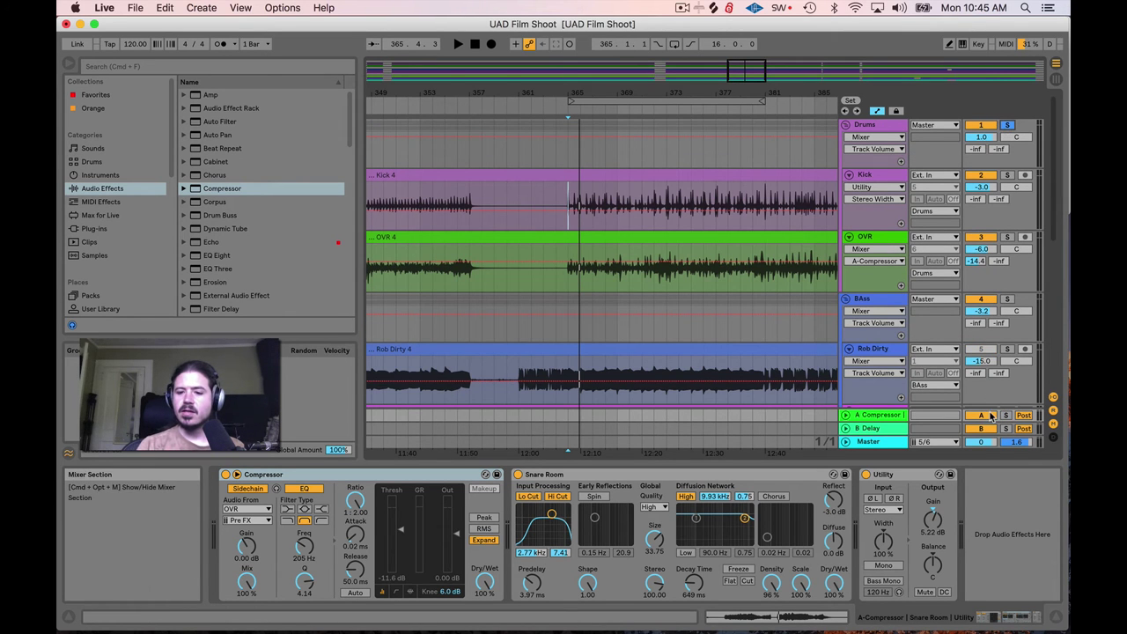
{"action": "left_click", "coordinate": [602, 473]}
{"action": "scroll", "coordinate": [861, 225], "scroll_direction": "down", "scroll_amount": 10}
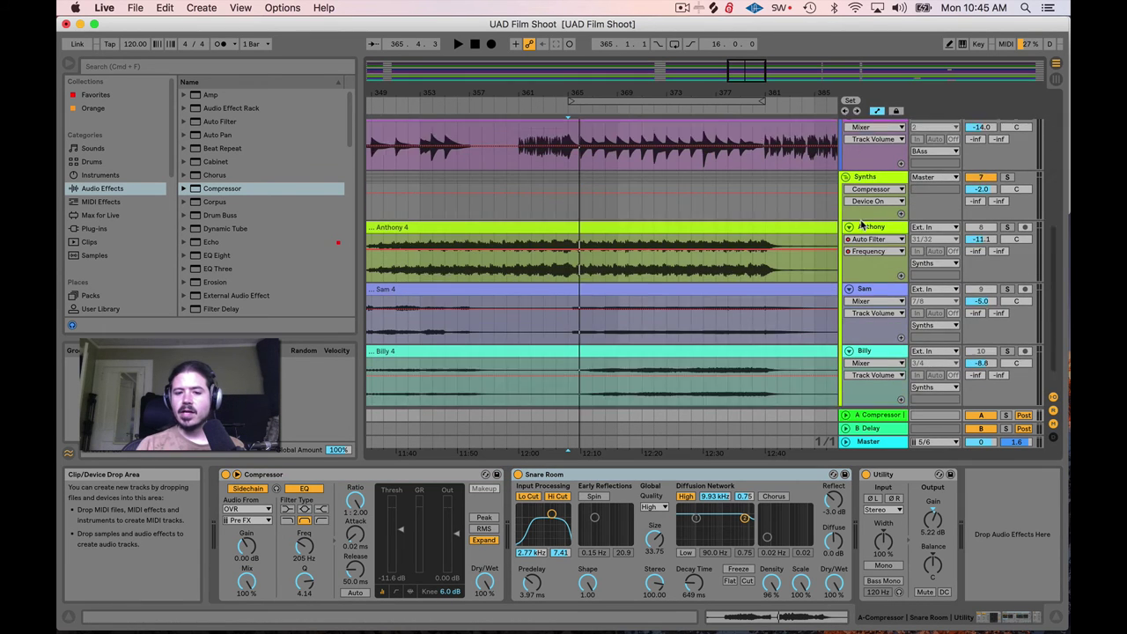
{"action": "key", "text": "space"}
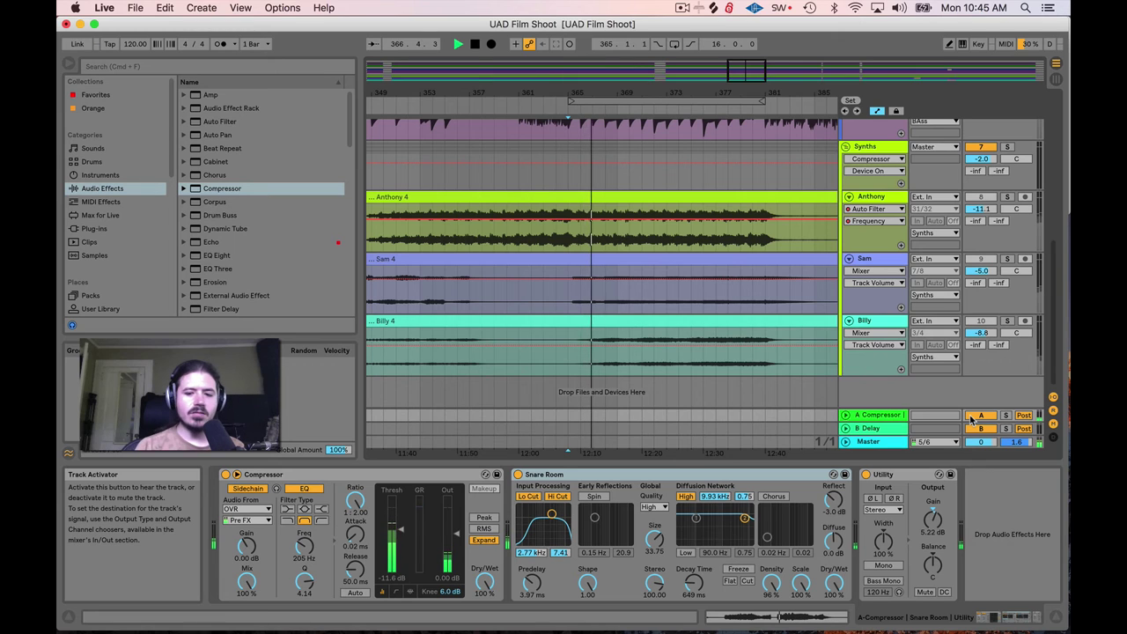
Compare the soloed drums from bar 365 with return A's Compressor bypassed and switched back on.
{"action": "left_click", "coordinate": [227, 476]}
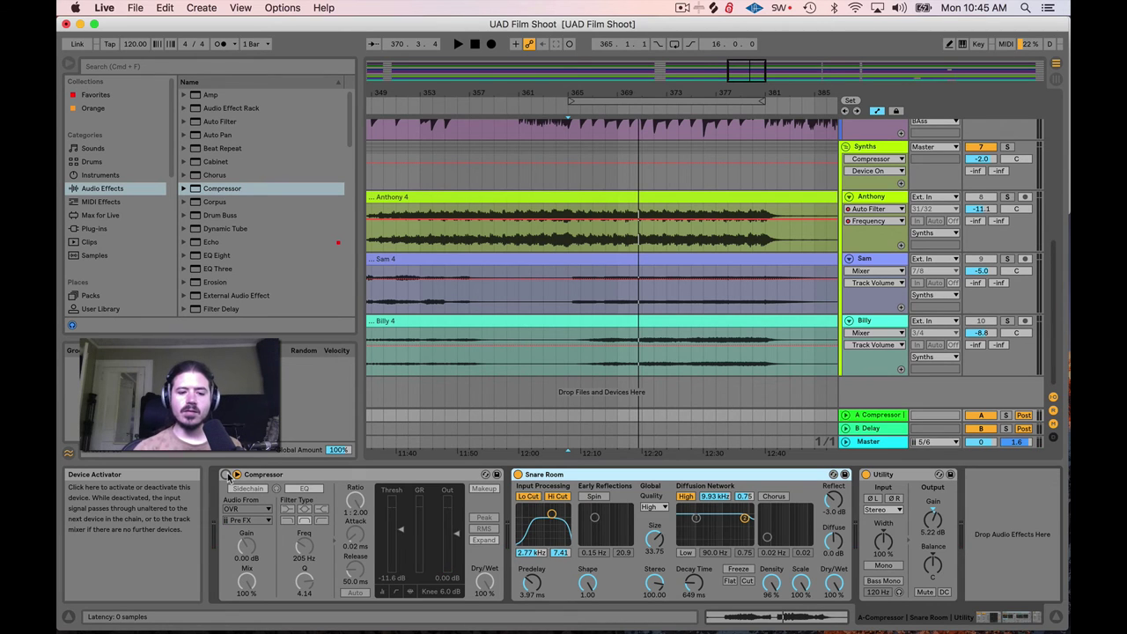
{"action": "left_click", "coordinate": [227, 475]}
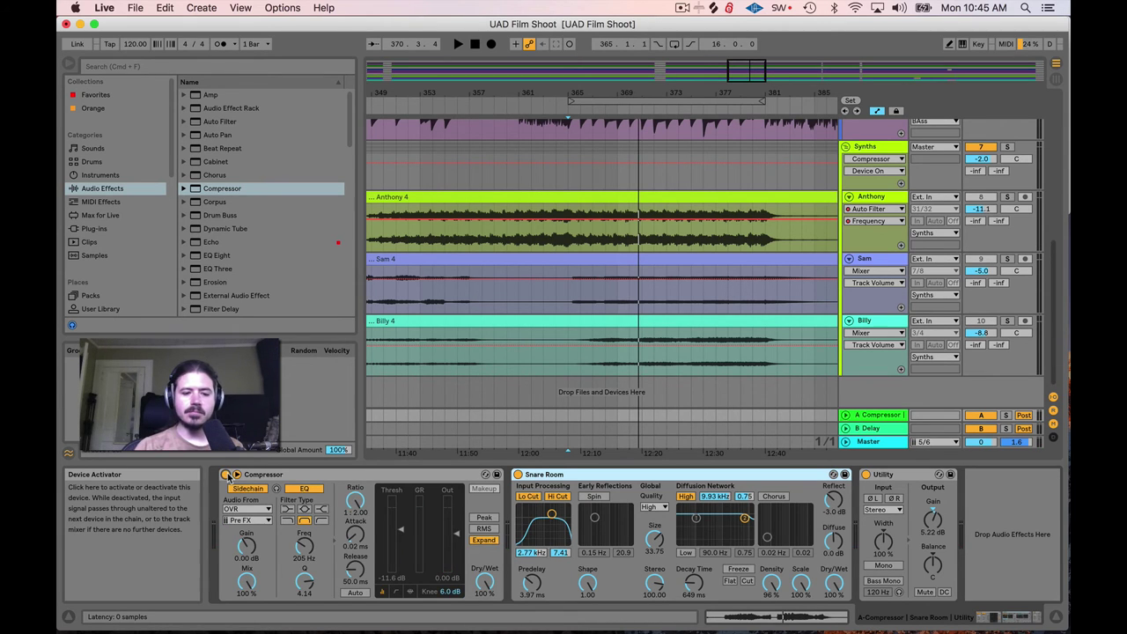
{"action": "key", "text": "space"}
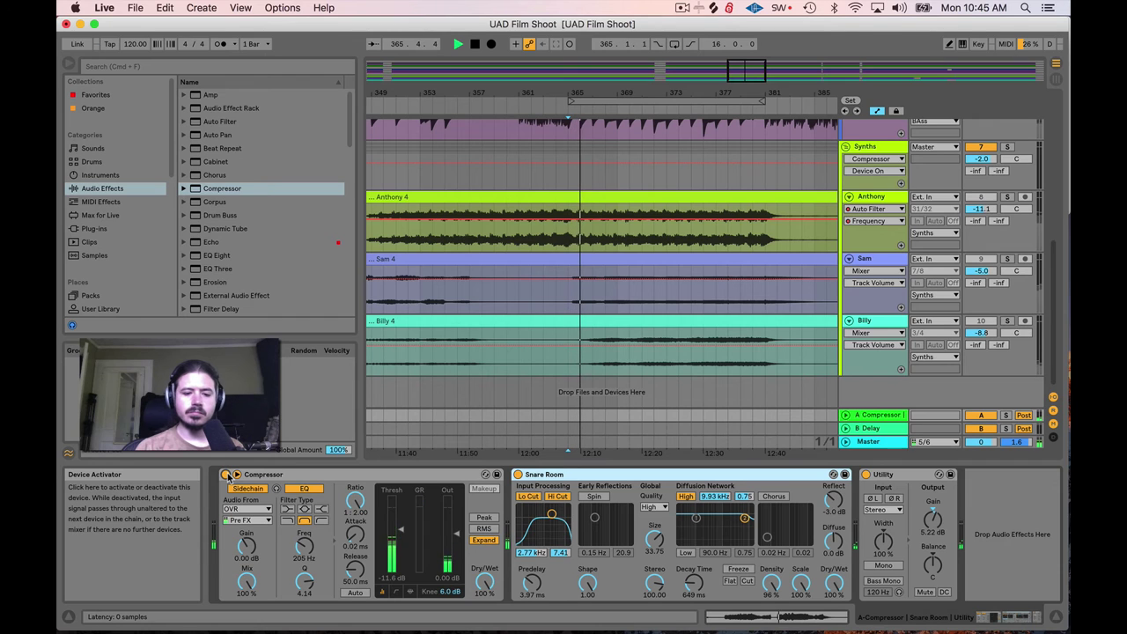
{"action": "left_click", "coordinate": [227, 476]}
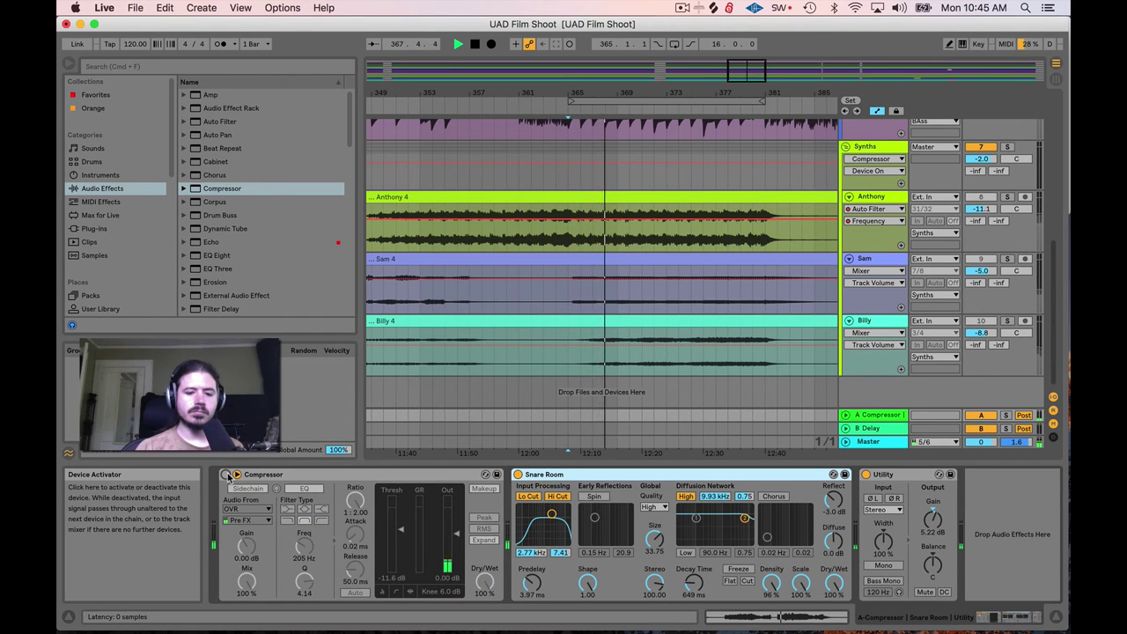
{"action": "left_click", "coordinate": [227, 475]}
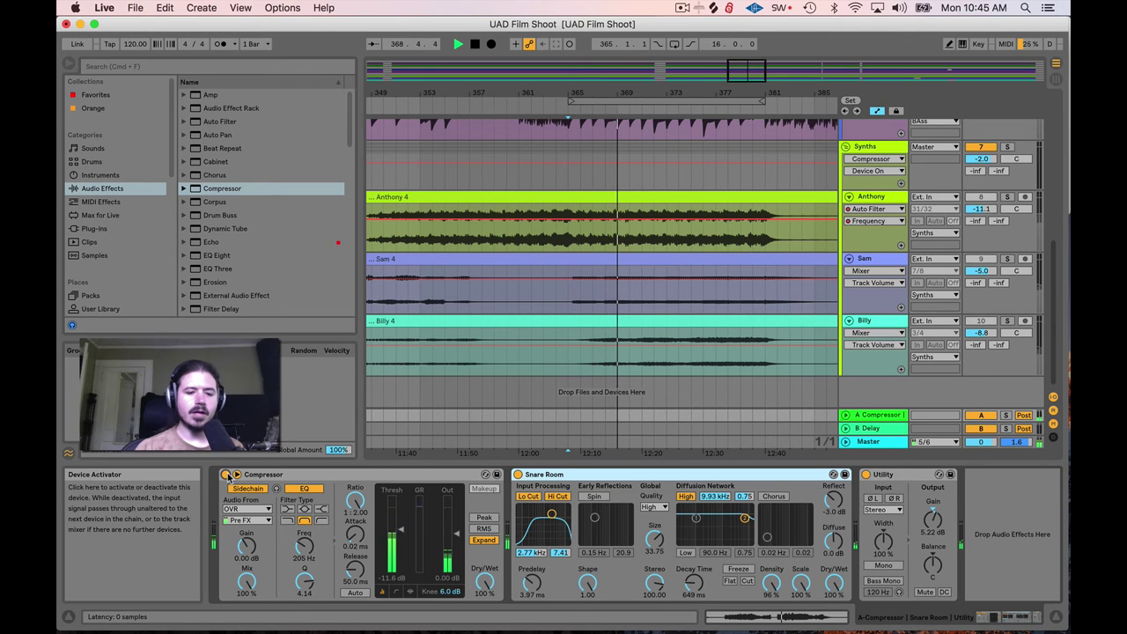
Bypass and reactivate return A's Compressor once more while the soloed drums keep playing.
{"action": "left_click", "coordinate": [228, 475]}
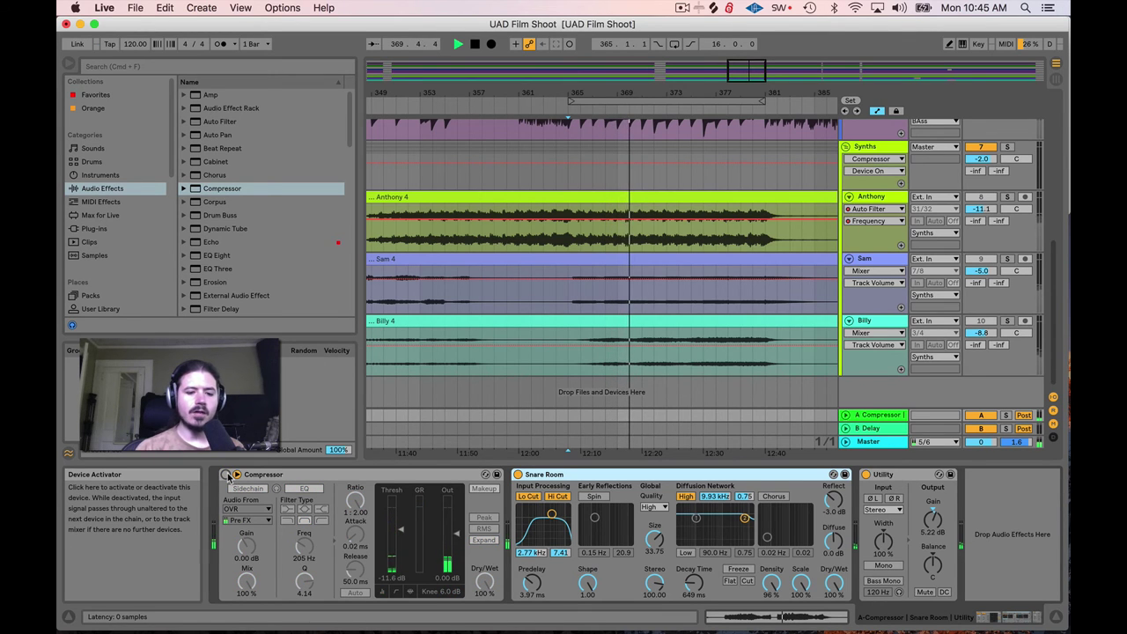
{"action": "left_click", "coordinate": [227, 476]}
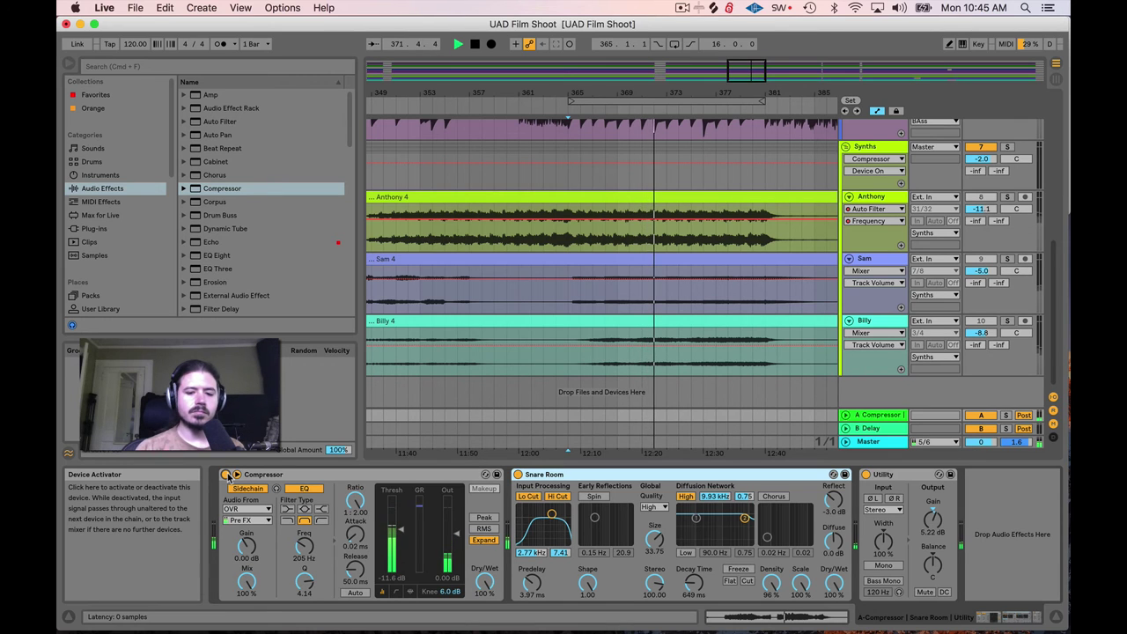
Delete return A's Compressor and insert a fresh default Compressor ahead of the Snare Room reverb.
{"action": "left_click", "coordinate": [275, 473]}
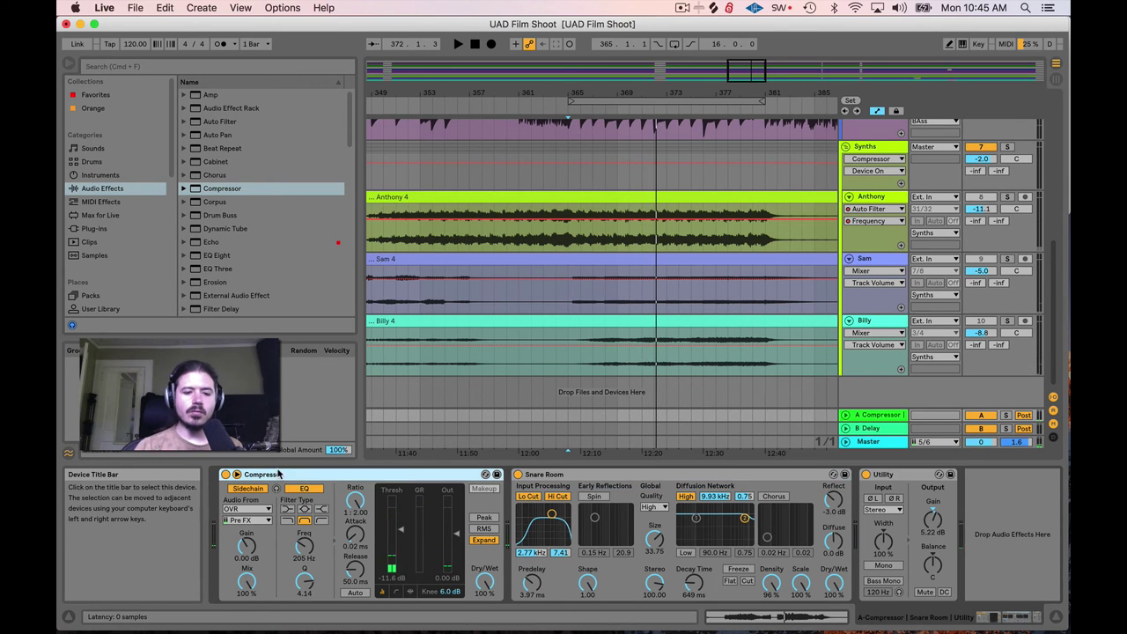
{"action": "key", "text": "Delete"}
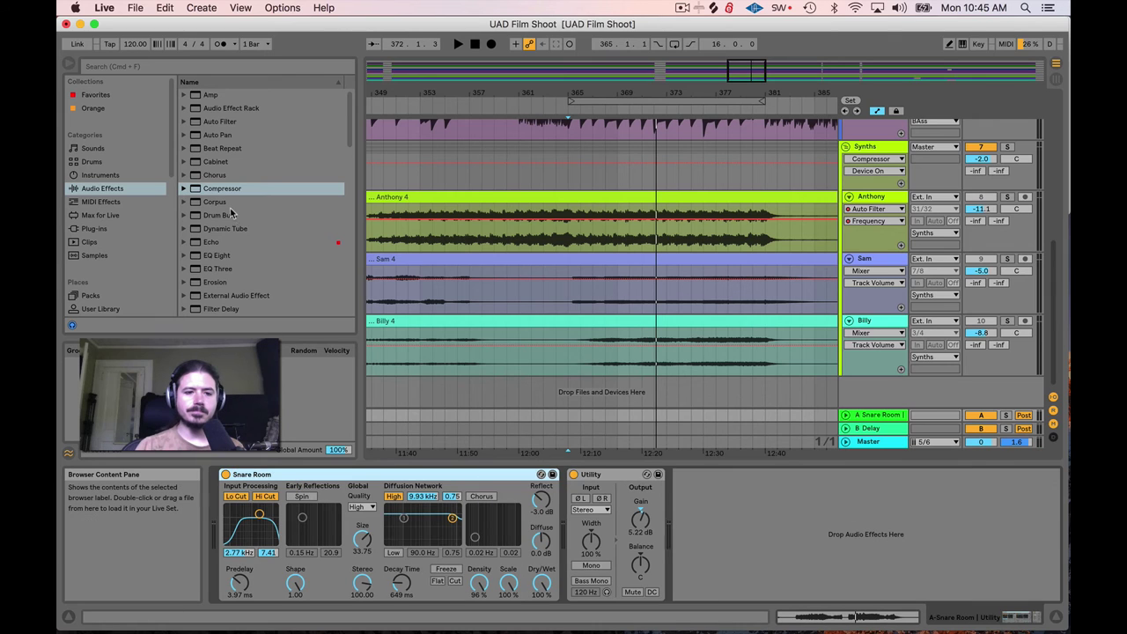
{"action": "left_click", "coordinate": [208, 192]}
{"action": "left_click_drag", "start_coordinate": [206, 283], "coordinate": [223, 490]}
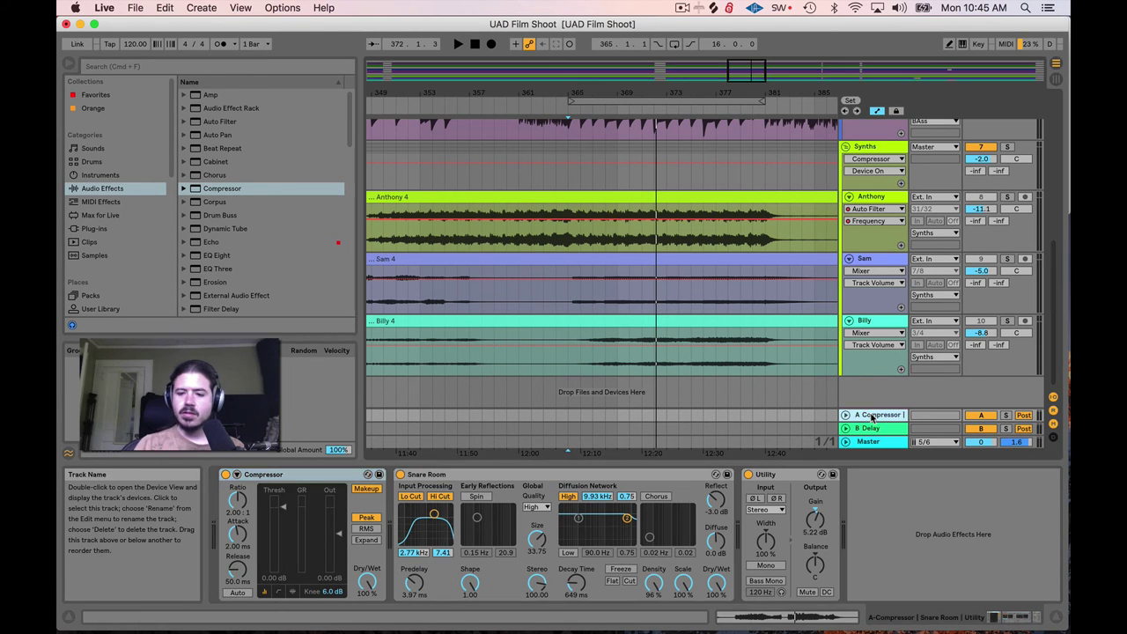
Enable the new Compressor's sidechain from OVR at Pre FX, with its EQ on as a band-pass filter at 216 Hz.
{"action": "left_click", "coordinate": [237, 475]}
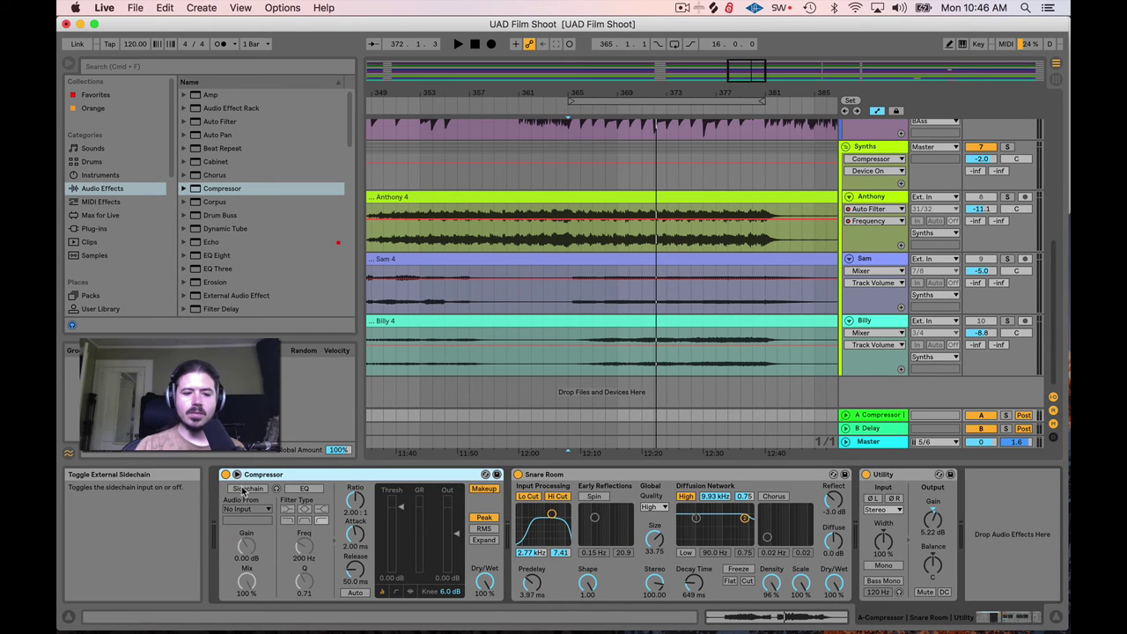
{"action": "left_click", "coordinate": [248, 509]}
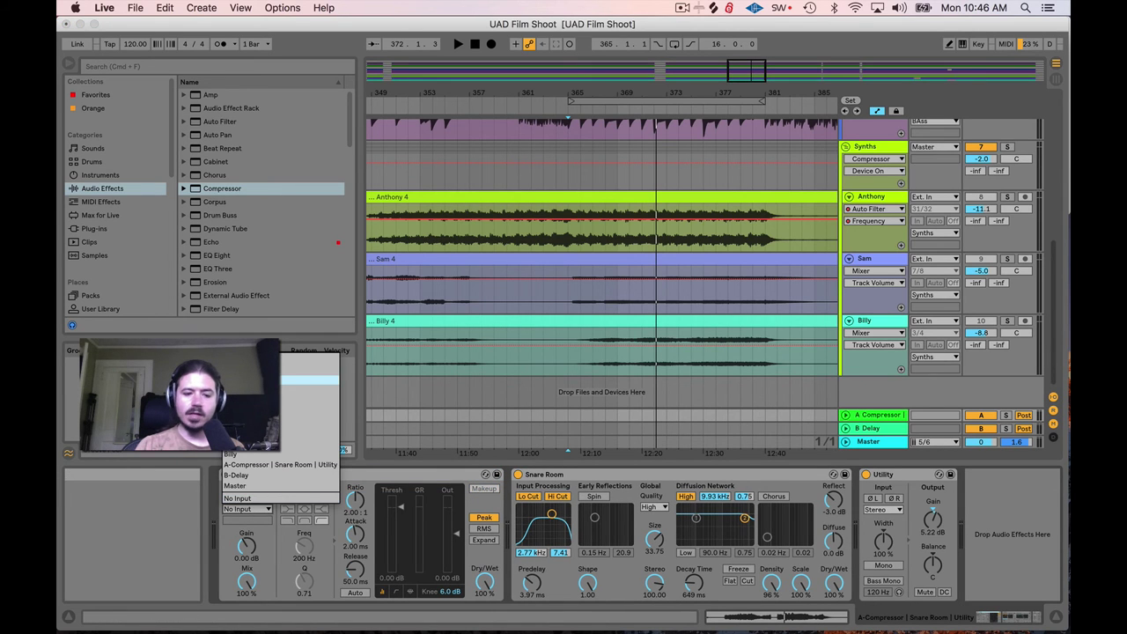
{"action": "key", "text": "Return"}
{"action": "left_click", "coordinate": [243, 521]}
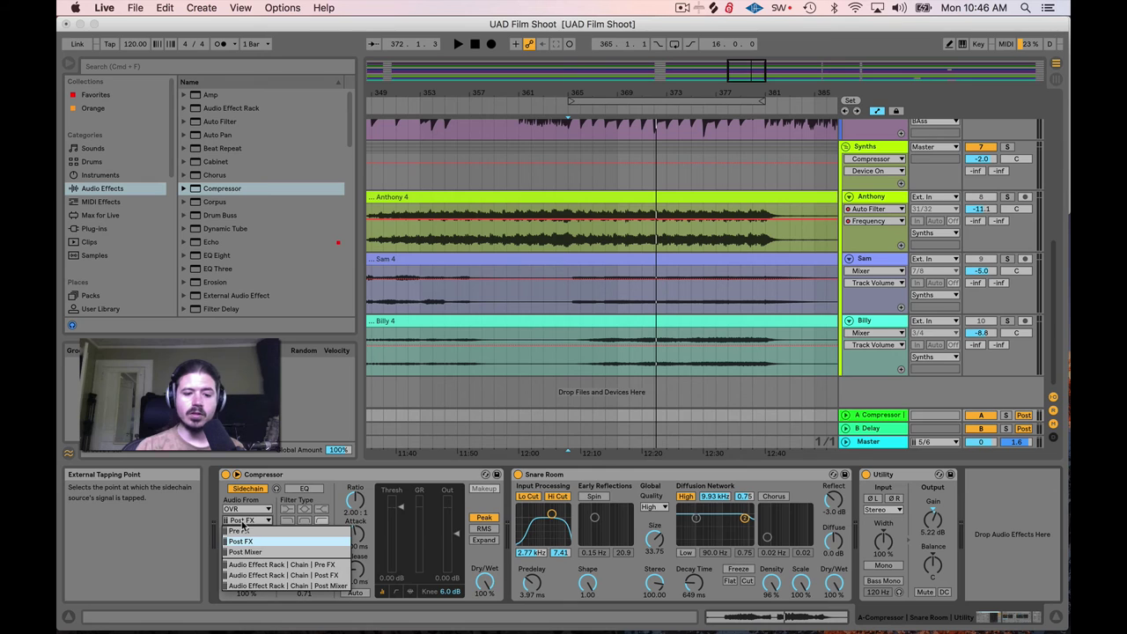
{"action": "left_click", "coordinate": [240, 532]}
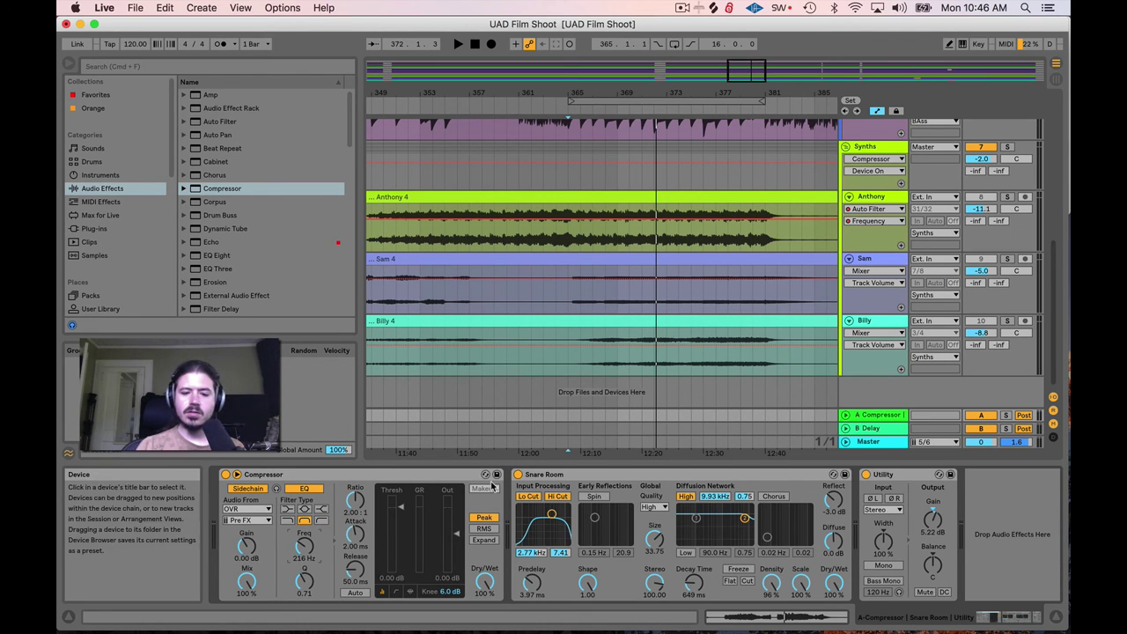
Deactivate Snare Room and Utility on return A, and audition the sidechain signal alone from bar 365.
{"action": "left_click", "coordinate": [518, 474]}
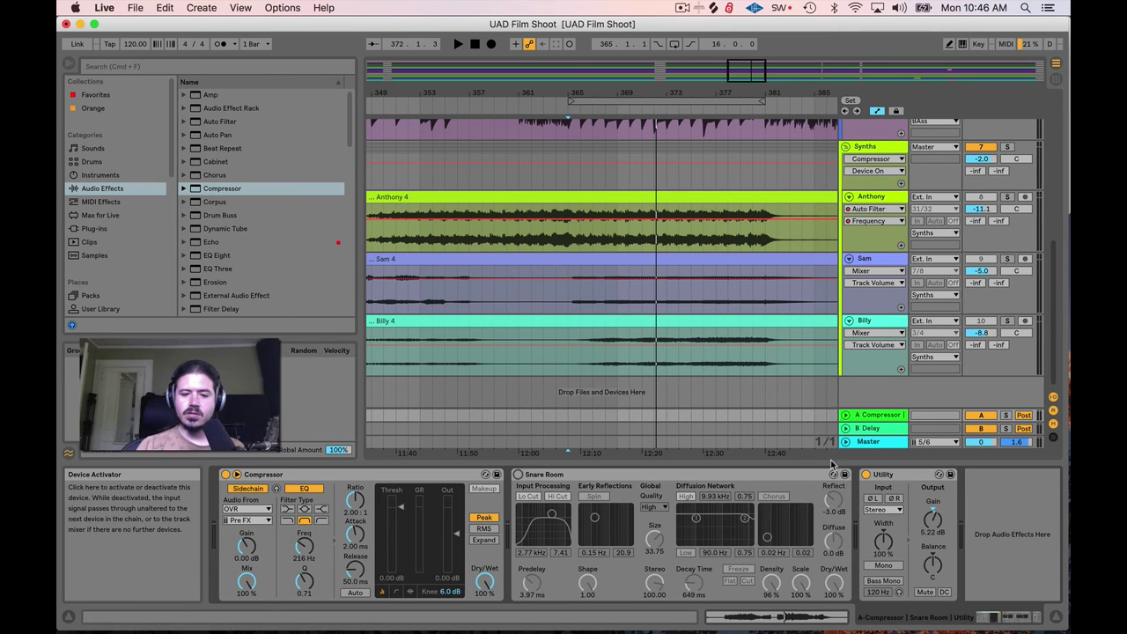
{"action": "left_click", "coordinate": [866, 475]}
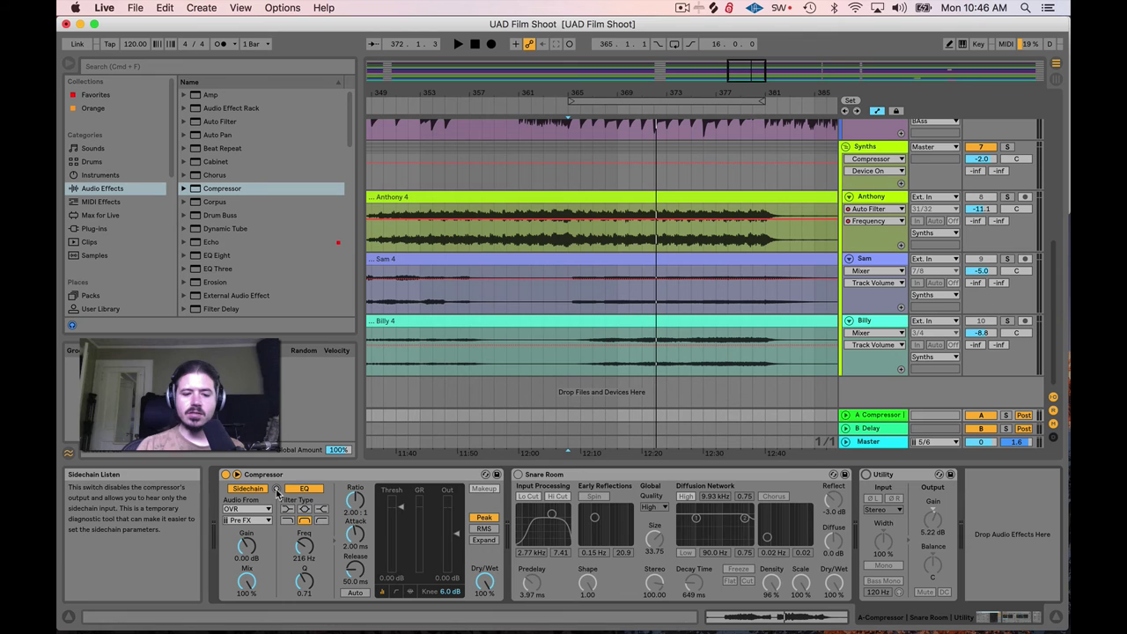
{"action": "key", "text": "space"}
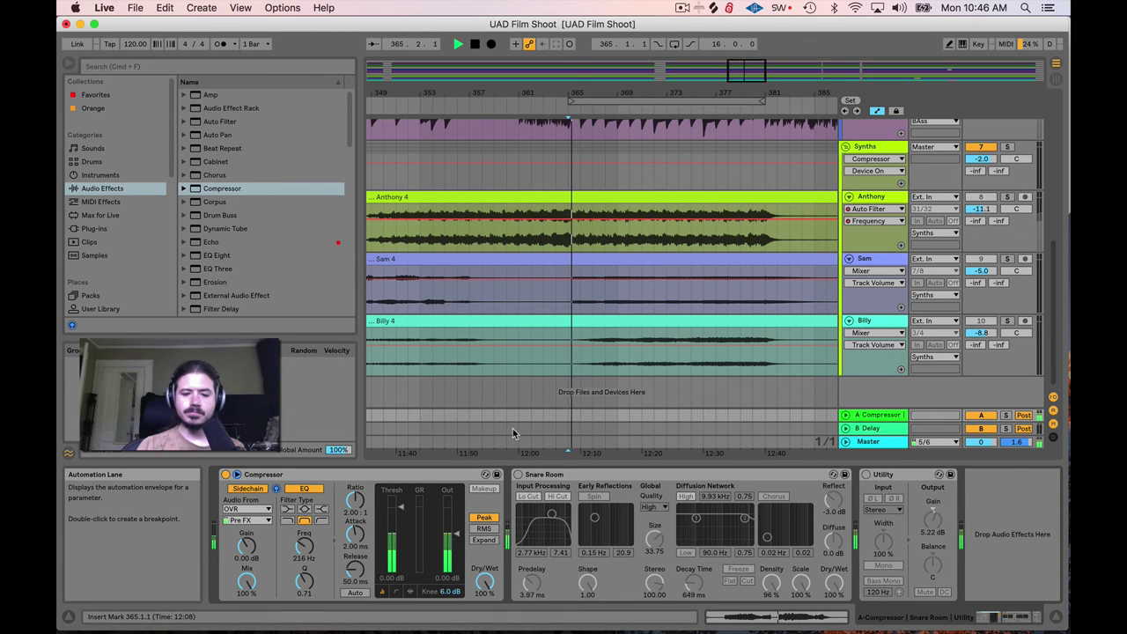
{"action": "key", "text": "space"}
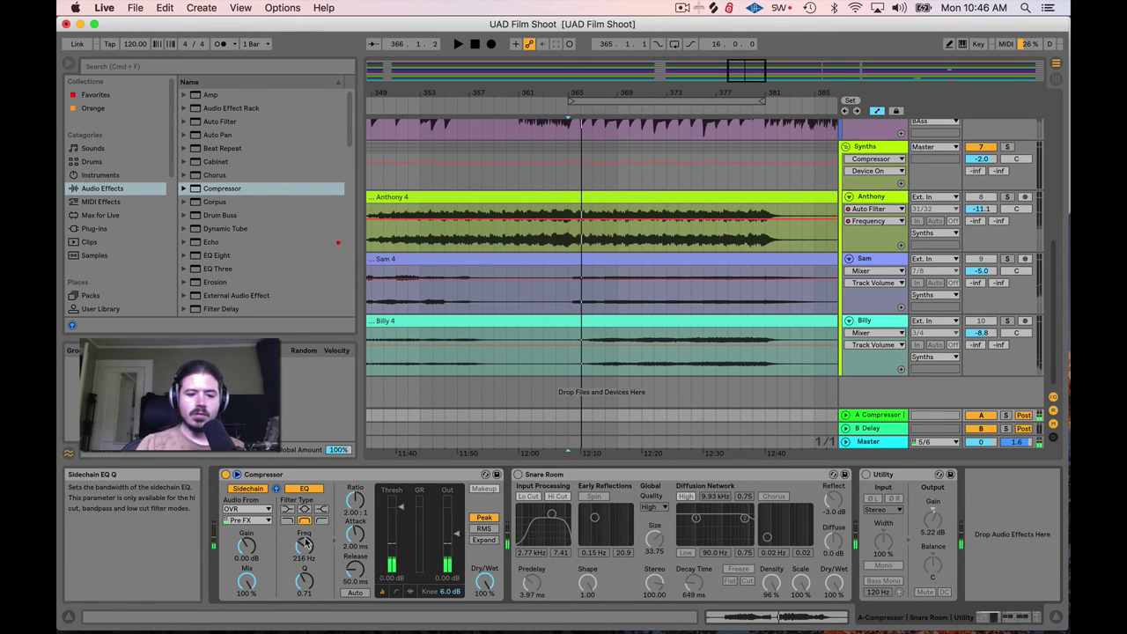
Tune the sidechain EQ by ear to a frequency of 276 Hz and a Q of 6.60.
{"action": "left_click_drag", "start_coordinate": [305, 573], "coordinate": [304, 563]}
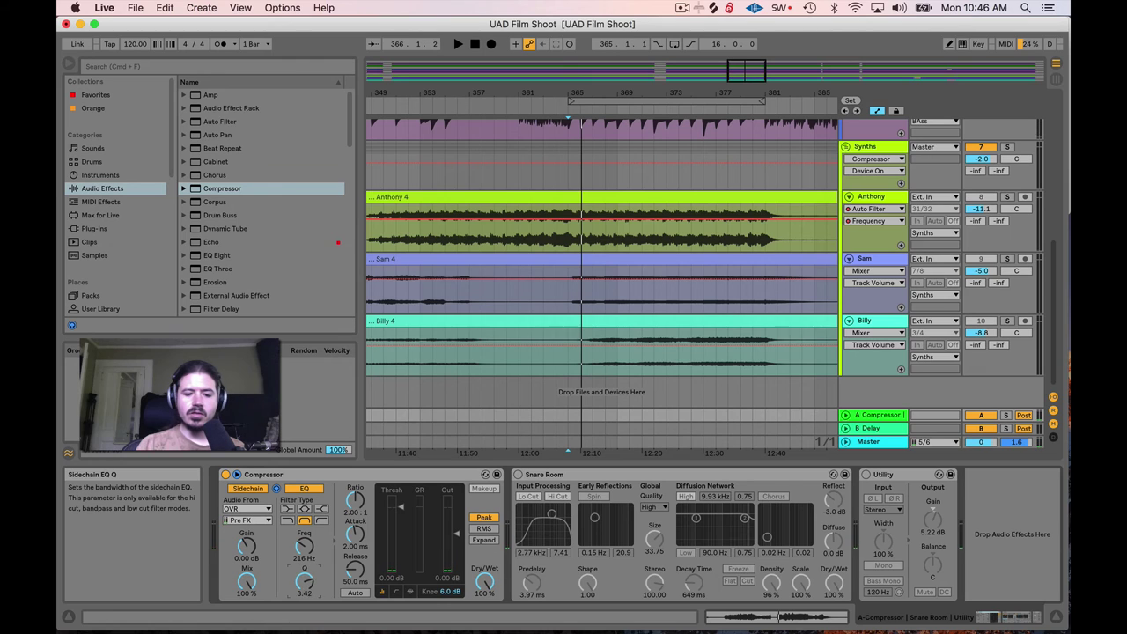
{"action": "left_click_drag", "start_coordinate": [305, 573], "coordinate": [305, 577]}
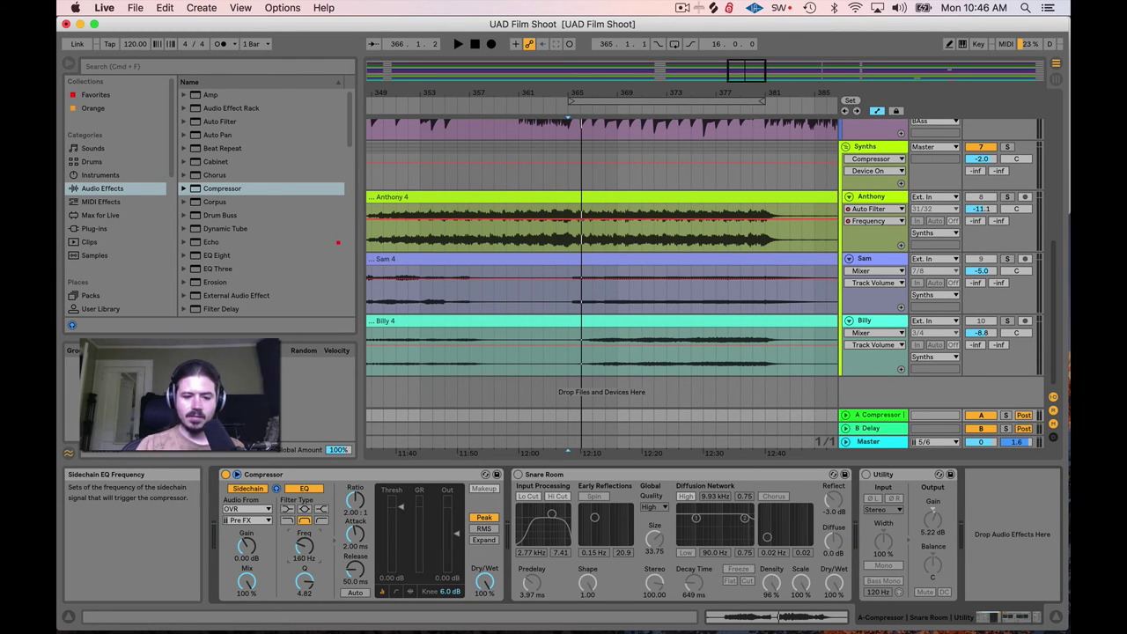
{"action": "key", "text": "space"}
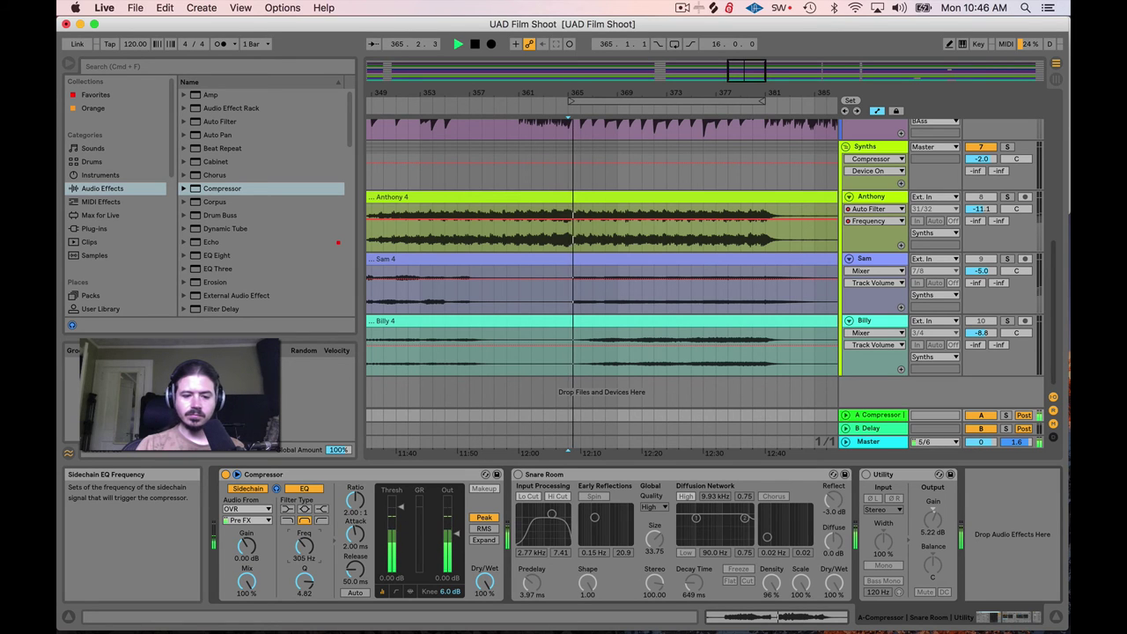
{"action": "left_click_drag", "start_coordinate": [304, 547], "coordinate": [305, 539]}
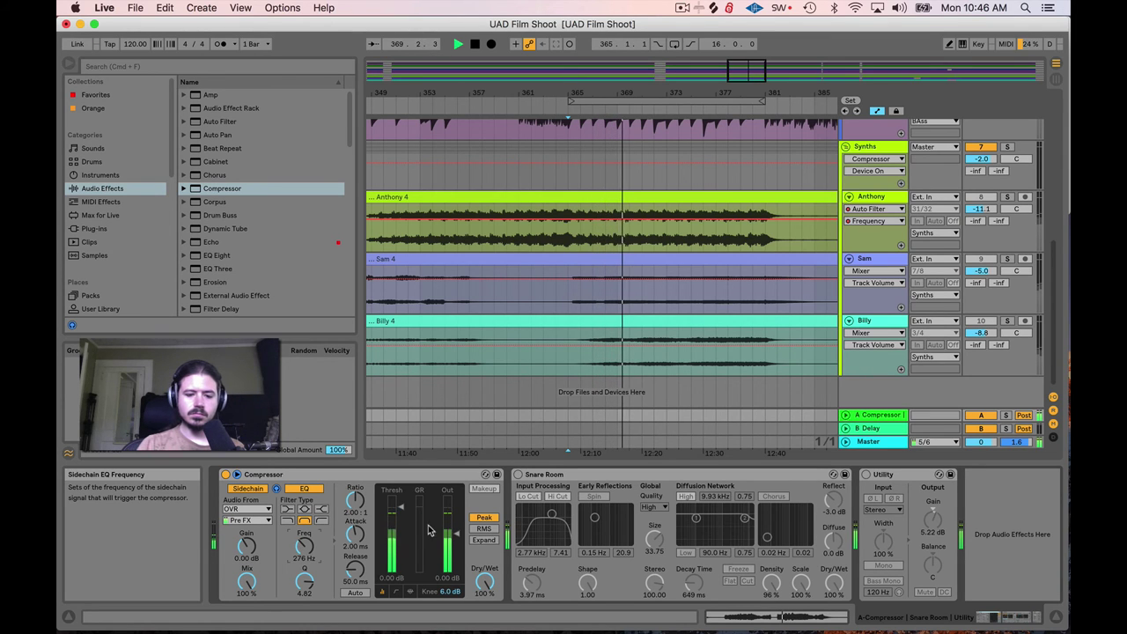
{"action": "mouse_move", "coordinate": [305, 581]}
{"action": "left_mouse_down"}
{"action": "mouse_move", "coordinate": [302, 595]}
{"action": "mouse_move", "coordinate": [302, 581]}
{"action": "left_mouse_up"}
Set the Compressor's threshold to -7.94 dB, ratio to 9.69:1 and attack to 0.02 ms.
{"action": "left_click_drag", "start_coordinate": [392, 510], "coordinate": [392, 526]}
{"action": "key", "text": "space"}
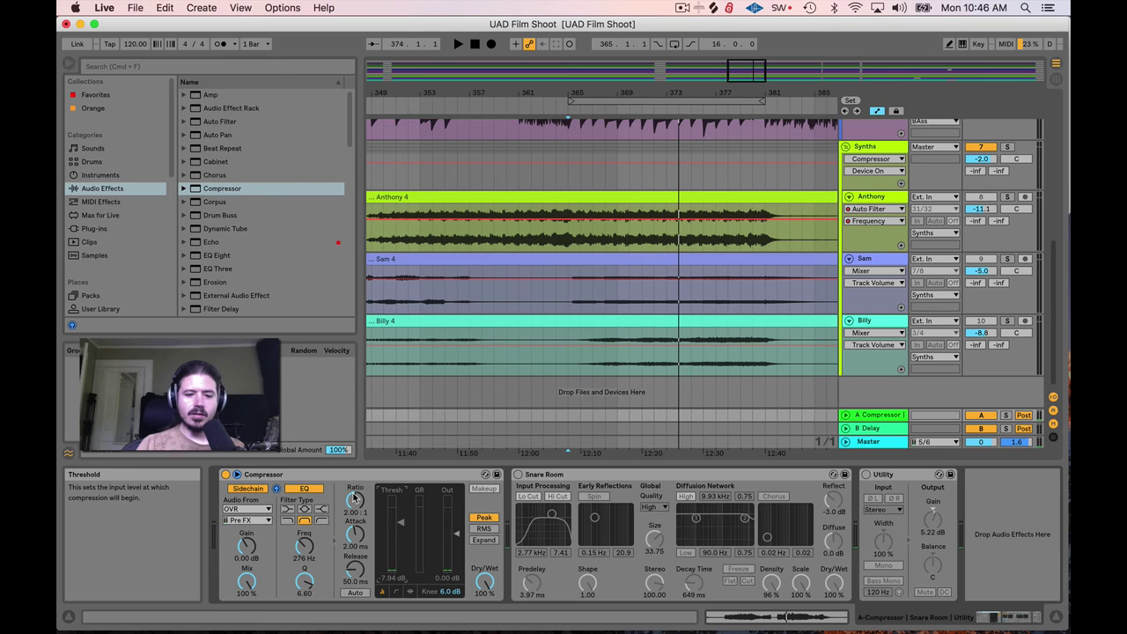
{"action": "left_click_drag", "start_coordinate": [353, 499], "coordinate": [354, 497]}
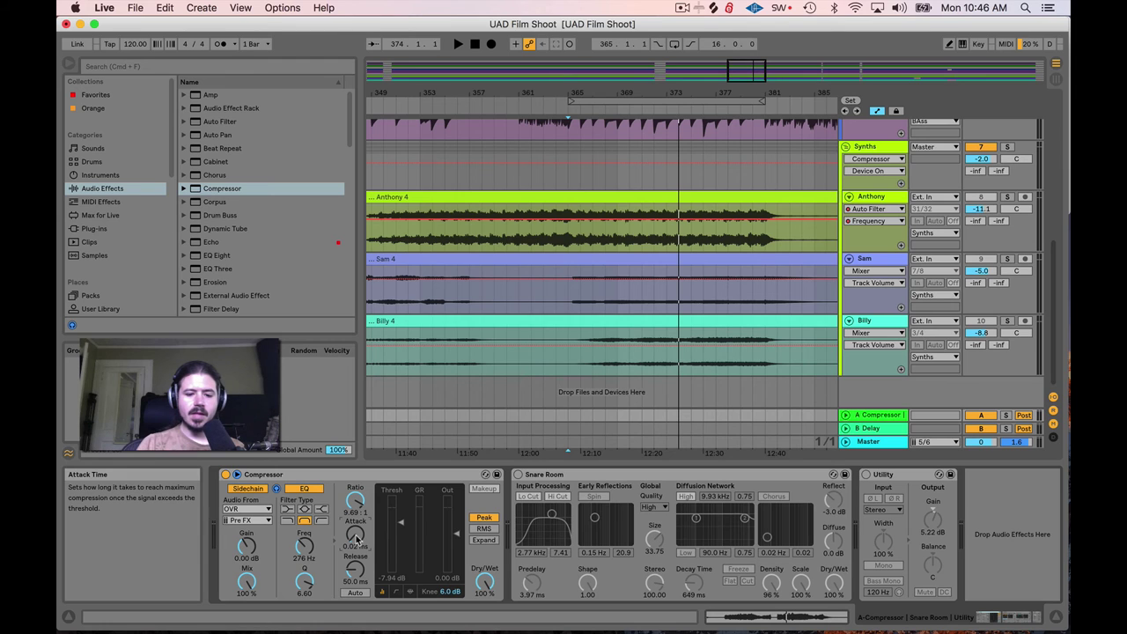
Show the Compressor's transfer curve, set its lookahead to 10 ms, and audition the gain reduction from bar 365.
{"action": "left_click", "coordinate": [396, 591]}
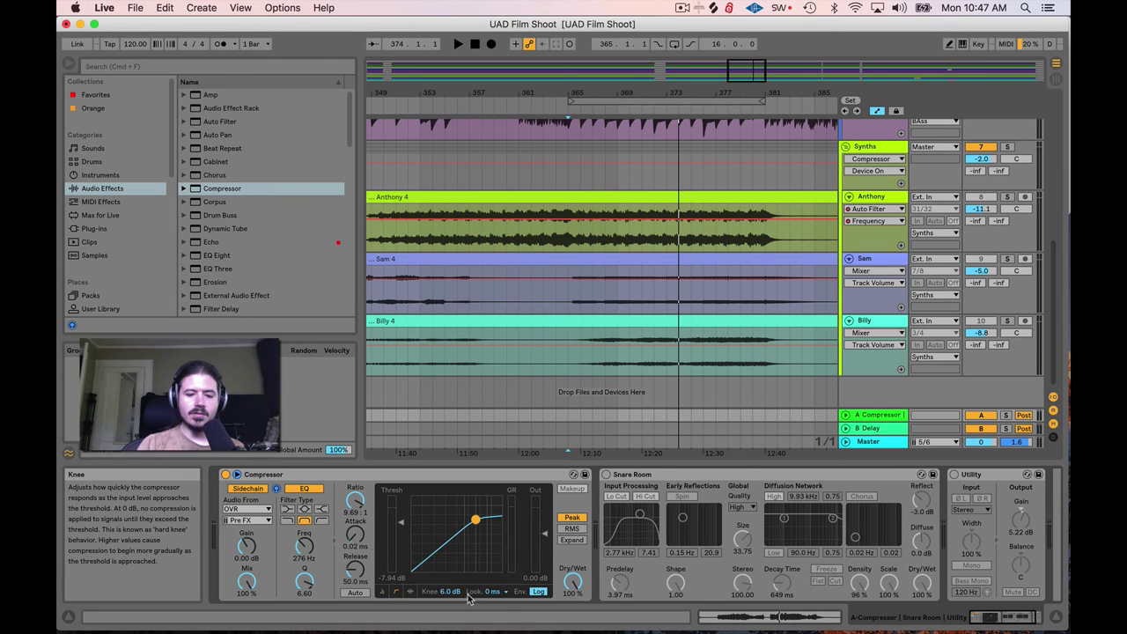
{"action": "left_click", "coordinate": [490, 592]}
{"action": "left_click", "coordinate": [491, 624]}
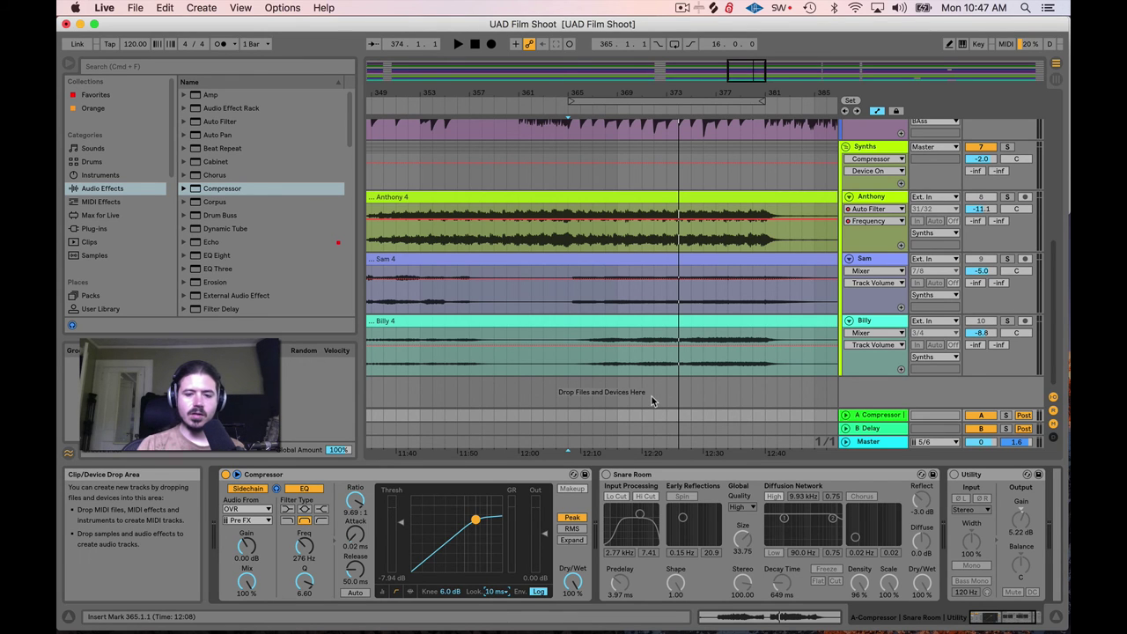
{"action": "key", "text": "space"}
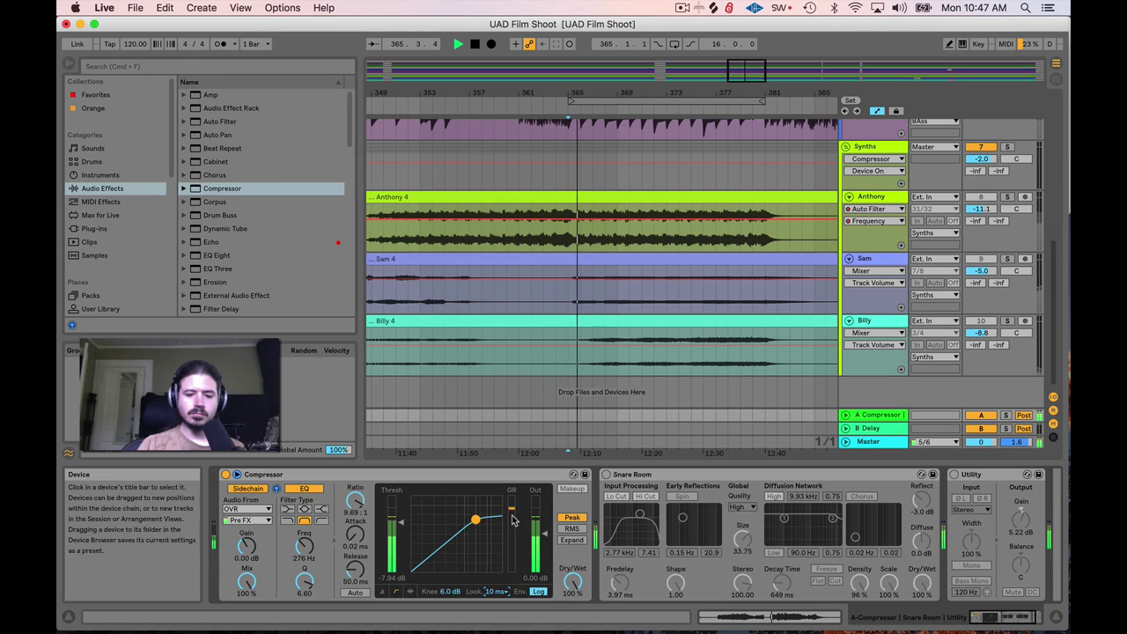
{"action": "key", "text": "space"}
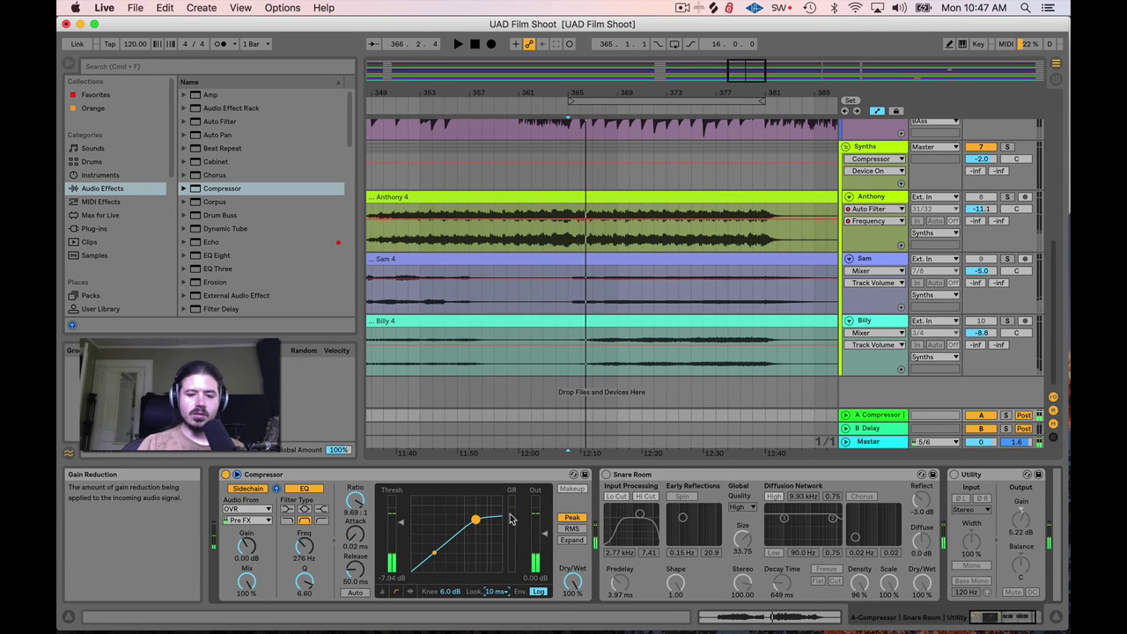
Switch the Compressor to Expand mode and set its threshold to -12.7 dB and its ratio to 1:1.94.
{"action": "left_click", "coordinate": [566, 542]}
{"action": "key", "text": "space"}
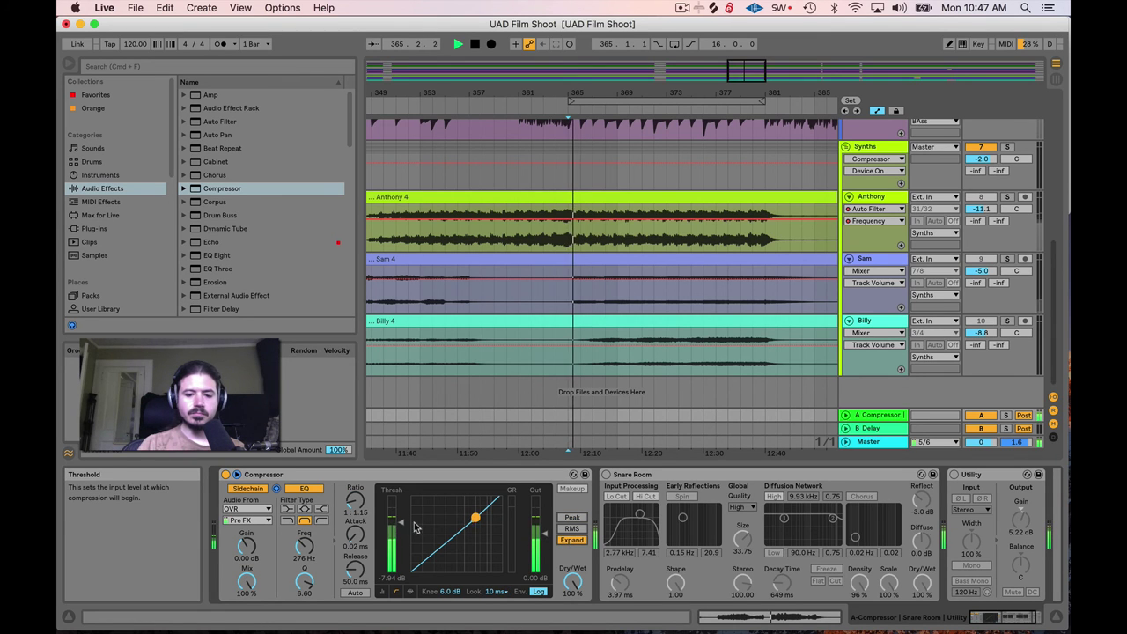
{"action": "left_click_drag", "start_coordinate": [416, 526], "coordinate": [415, 539]}
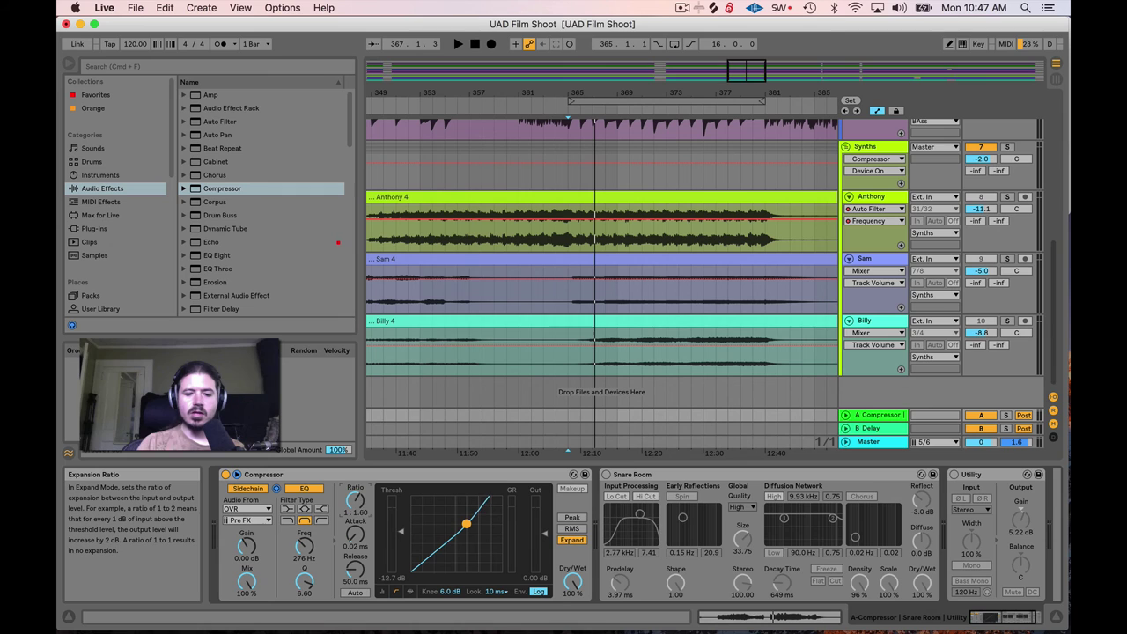
{"action": "left_click_drag", "start_coordinate": [354, 517], "coordinate": [354, 503]}
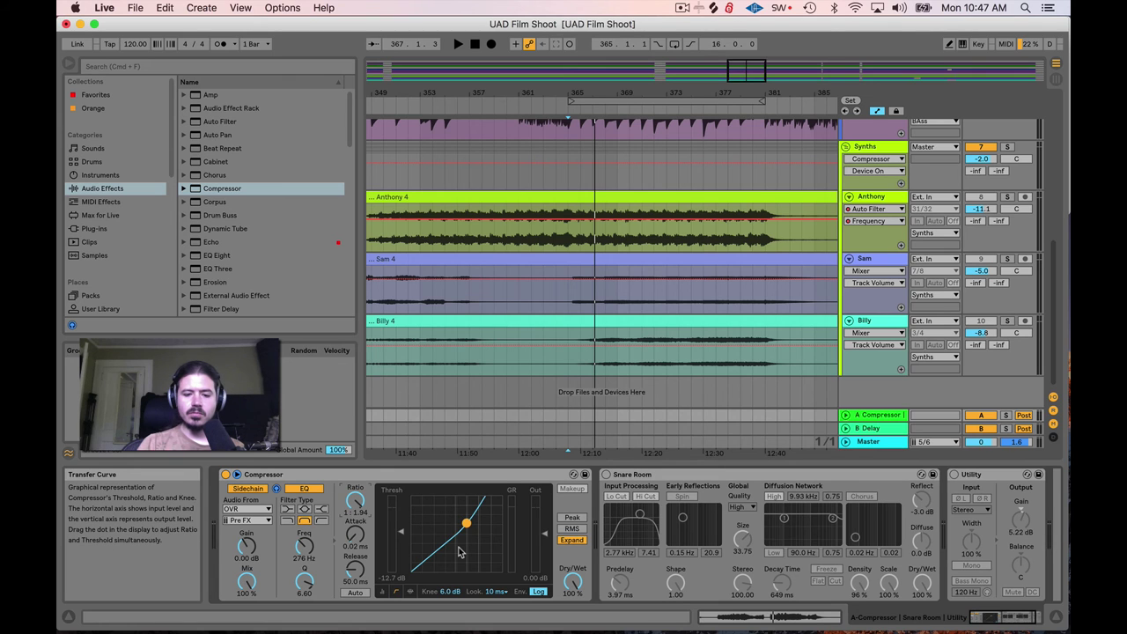
Audition the expansion from bar 365 and set the Compressor's knee to 2.4 dB.
{"action": "key", "text": "space"}
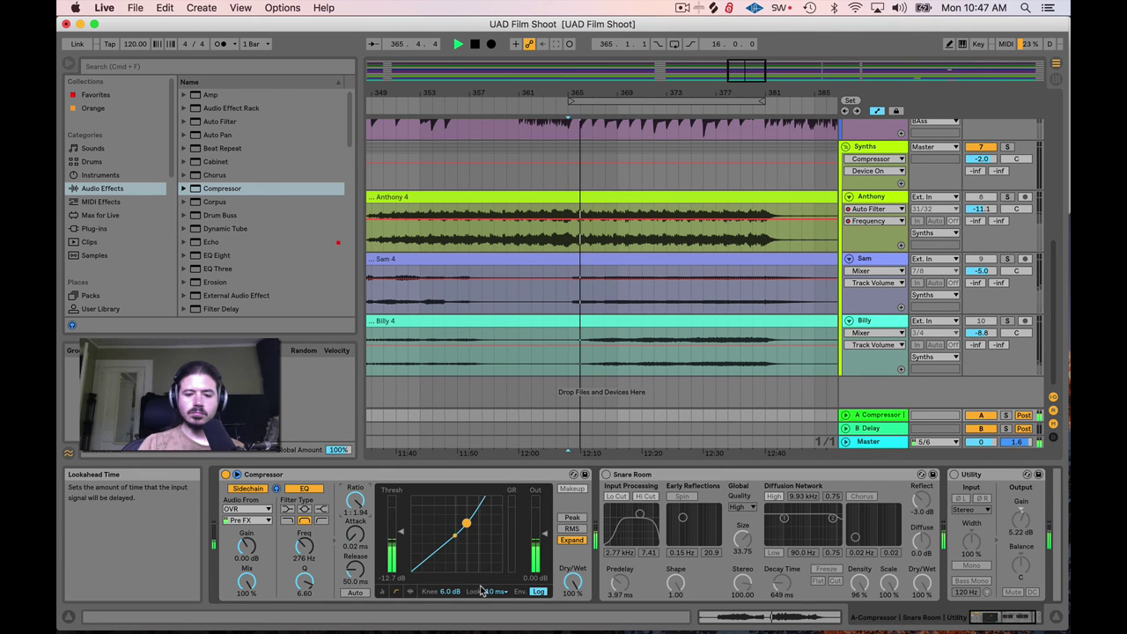
{"action": "key", "text": "space"}
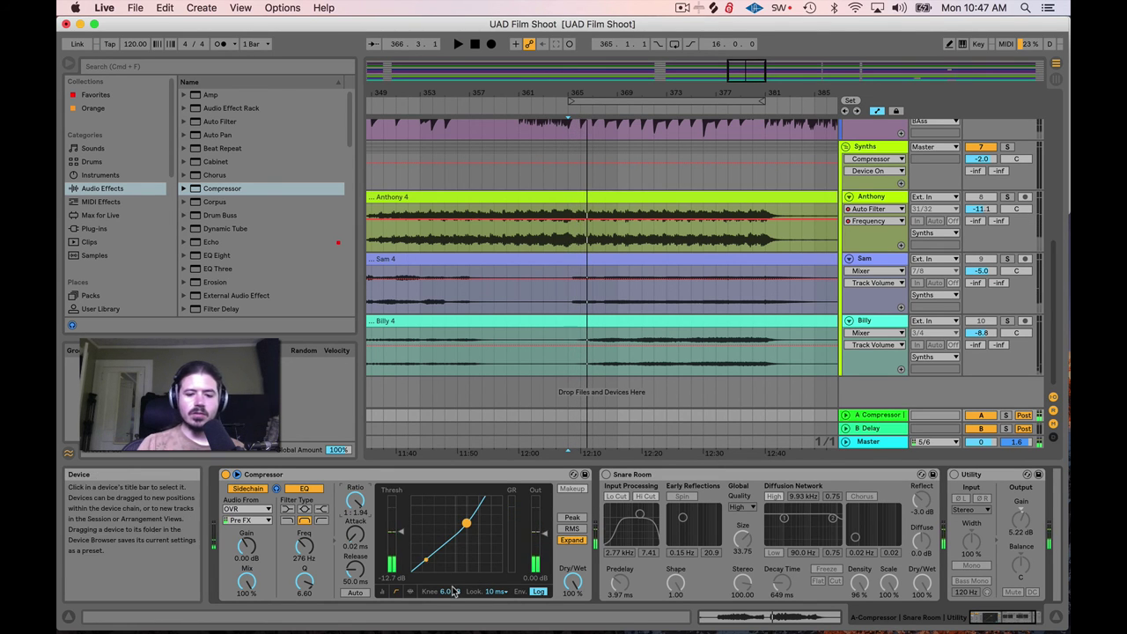
{"action": "left_click_drag", "start_coordinate": [453, 592], "coordinate": [453, 604]}
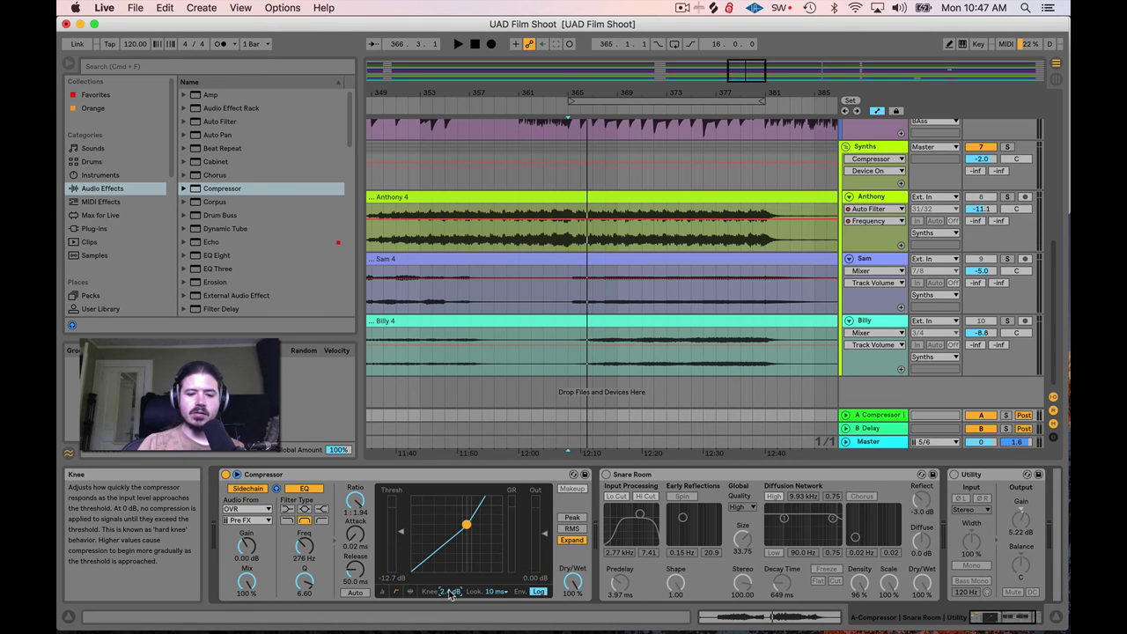
Replay from bar 365 while trying a -14.9 dB threshold, and settle on -13.1 dB.
{"action": "key", "text": "space"}
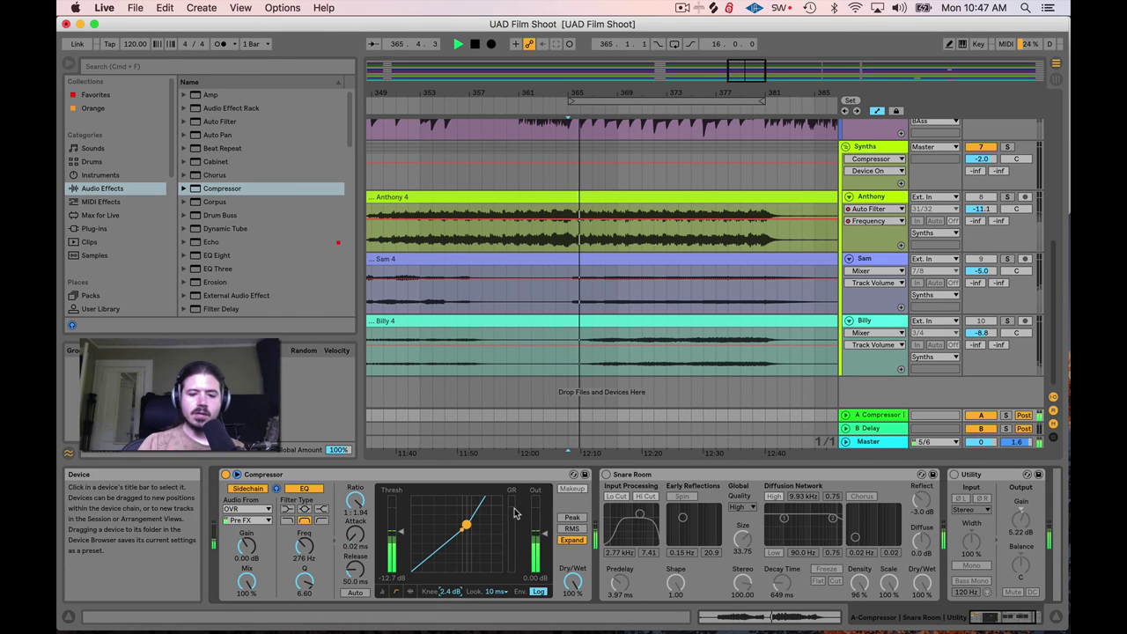
{"action": "key", "text": "space"}
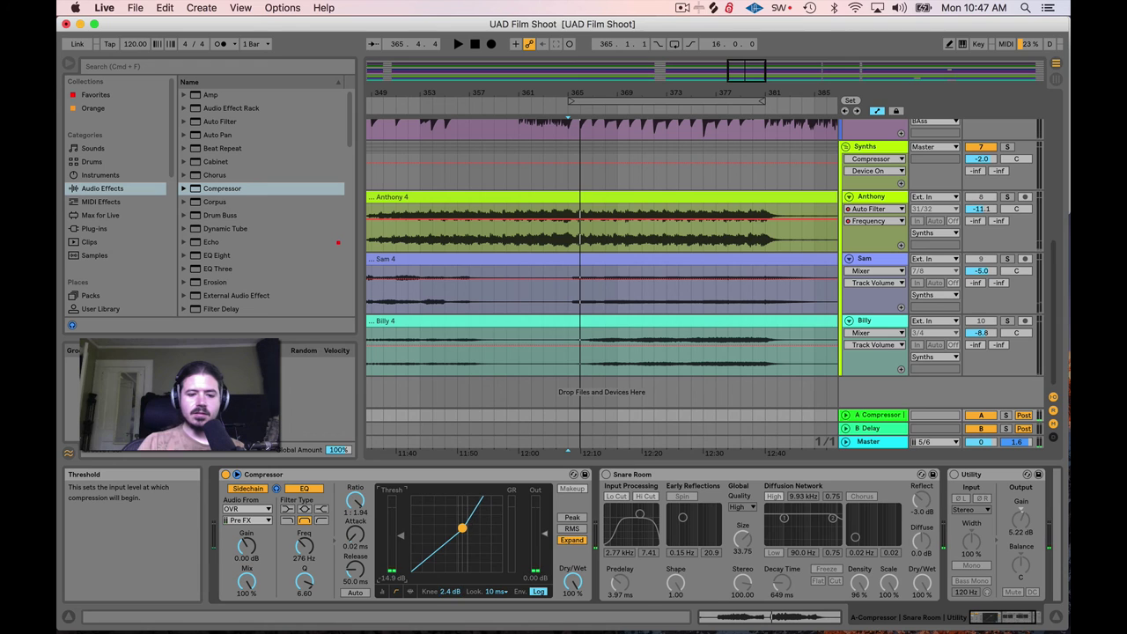
{"action": "key", "text": "space"}
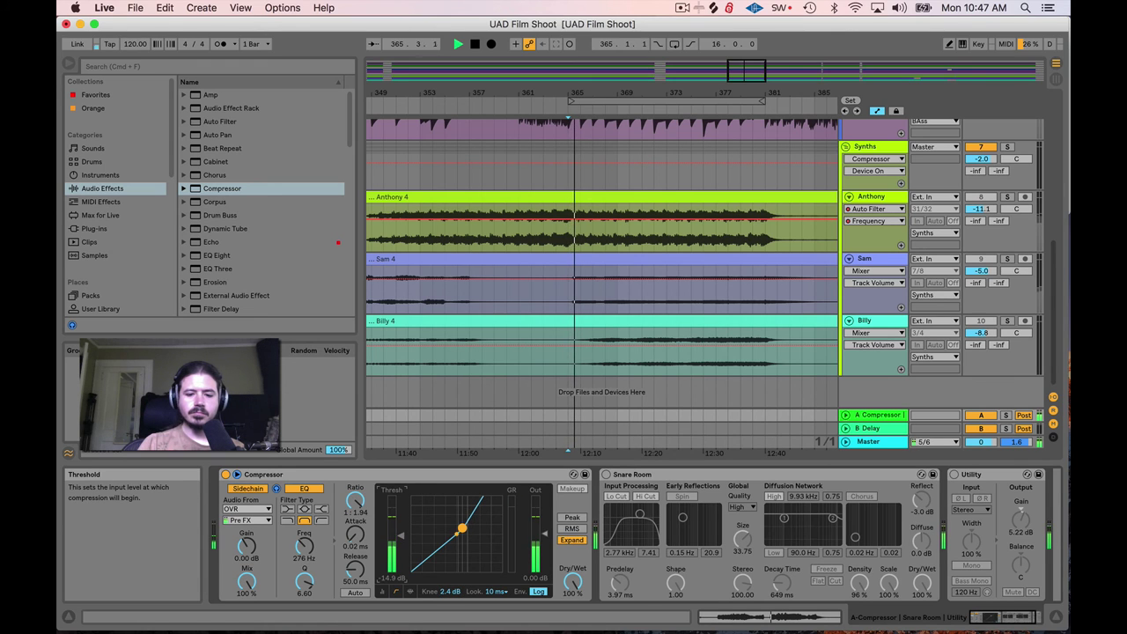
{"action": "left_click_drag", "start_coordinate": [401, 535], "coordinate": [401, 532]}
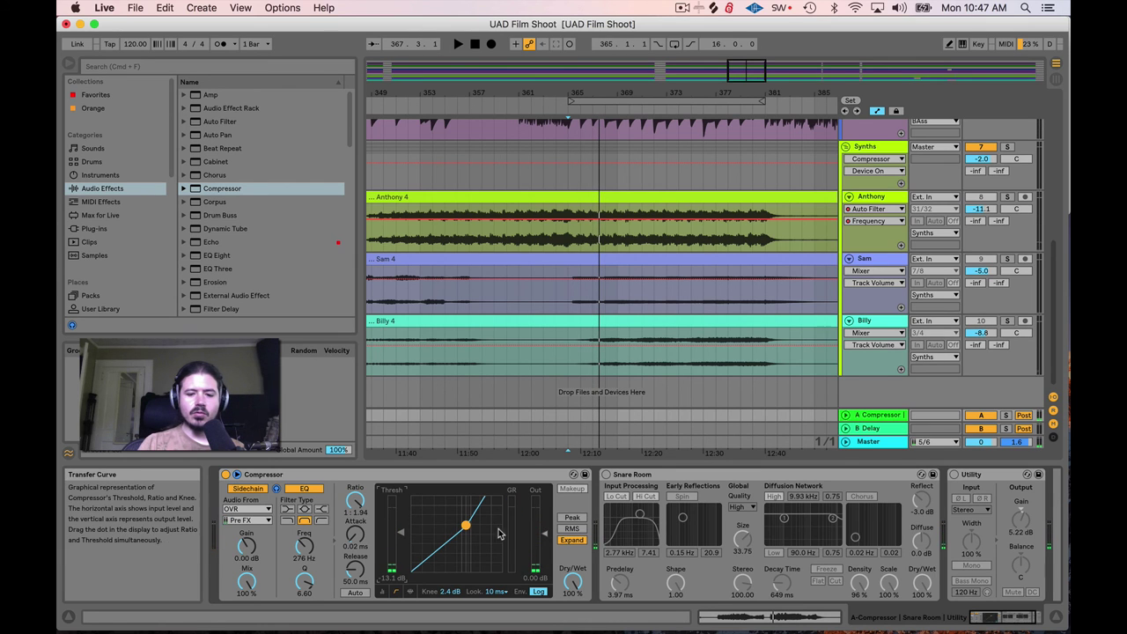
Reactivate the Snare Room reverb and the Utility on return A.
{"action": "left_click", "coordinate": [606, 476]}
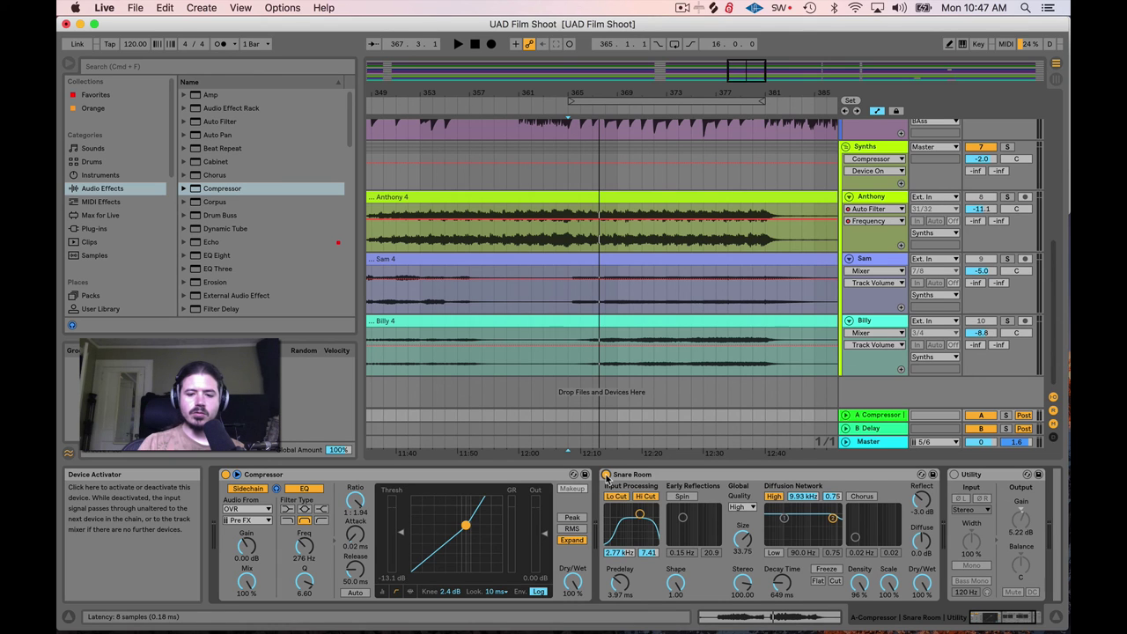
{"action": "left_click", "coordinate": [953, 475]}
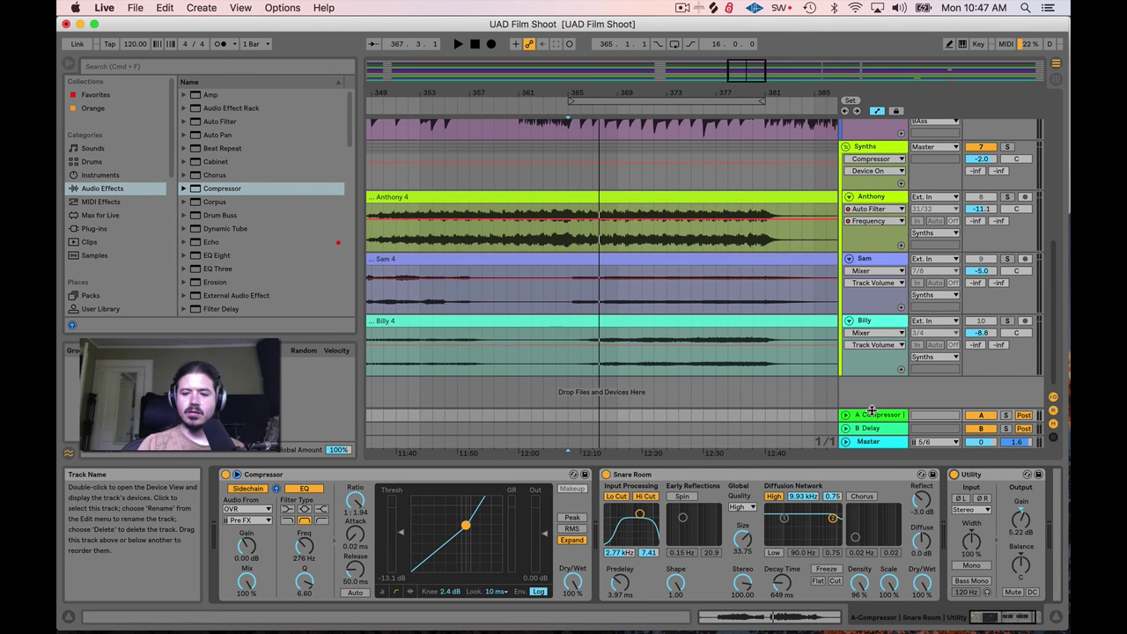
Audition return A's effect chain from bar 365 and switch off the Compressor's sidechain listen.
{"action": "key", "text": "space"}
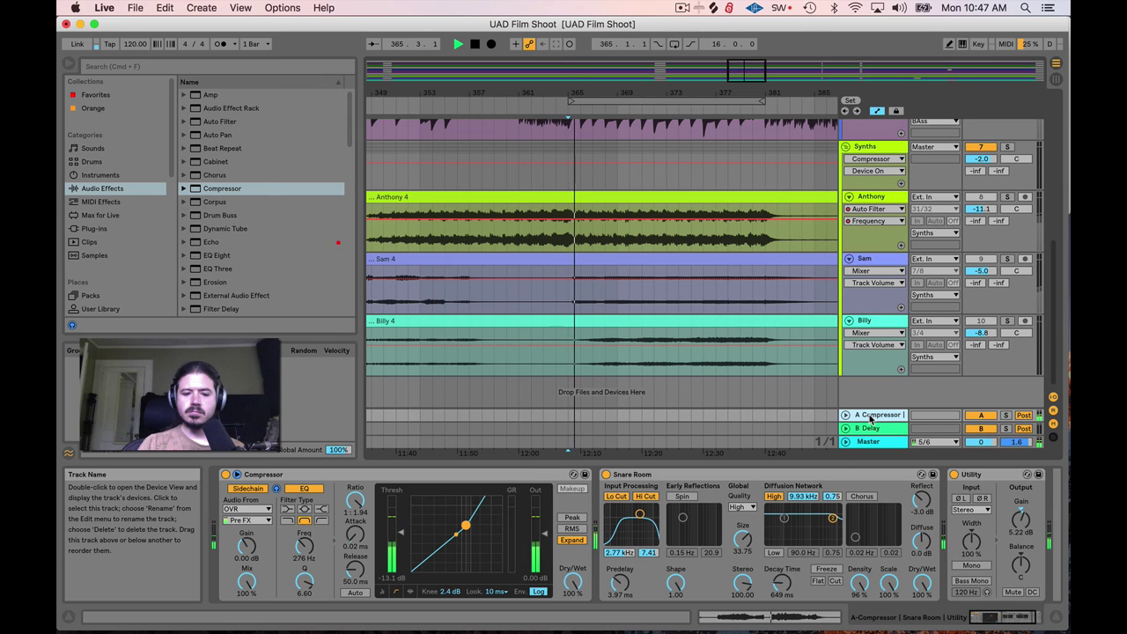
{"action": "scroll", "coordinate": [973, 222], "scroll_direction": "up", "scroll_amount": 5}
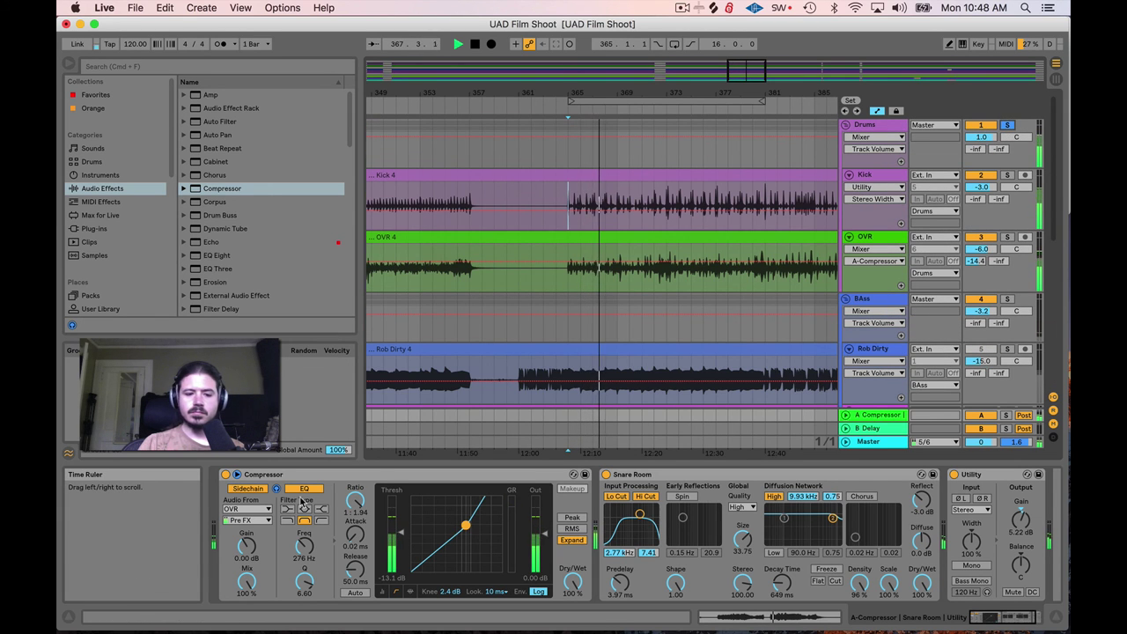
{"action": "key", "text": "space"}
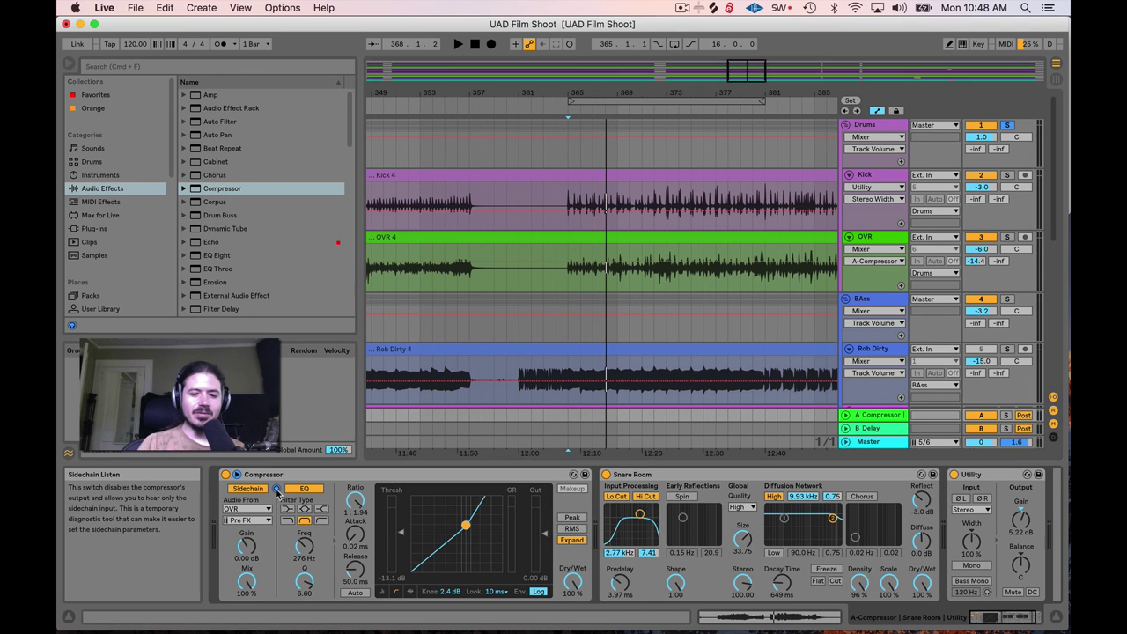
{"action": "key", "text": "space"}
{"action": "scroll", "coordinate": [617, 308], "scroll_direction": "down", "scroll_amount": 10}
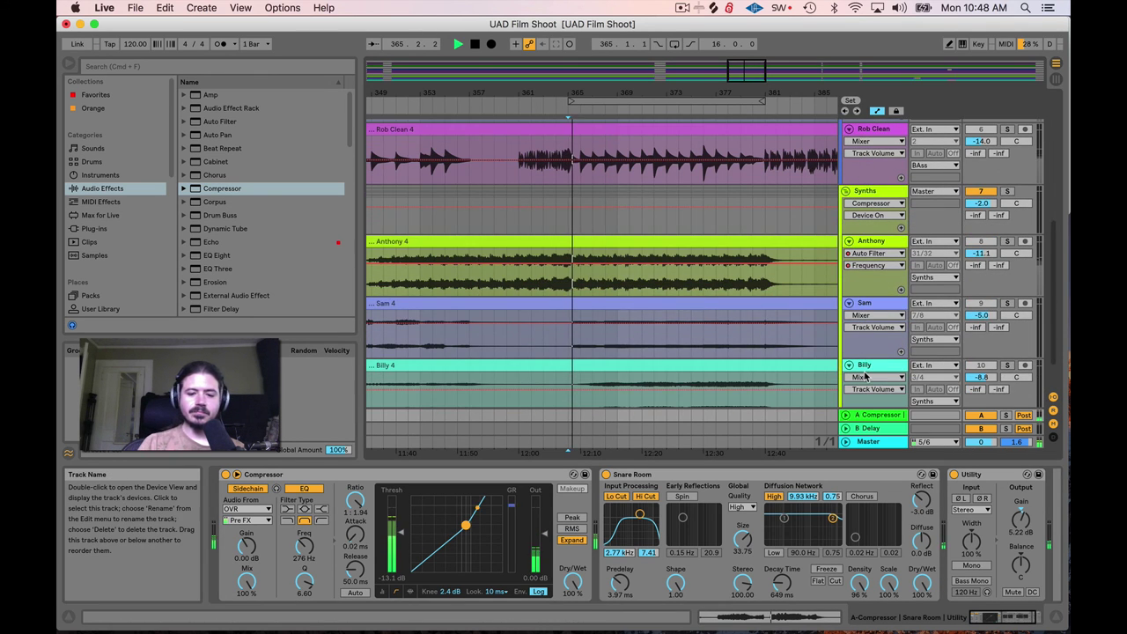
Compare the soloed drums with return A's Compressor bypassed and reactivated during playback, and stop playback.
{"action": "left_click", "coordinate": [226, 476]}
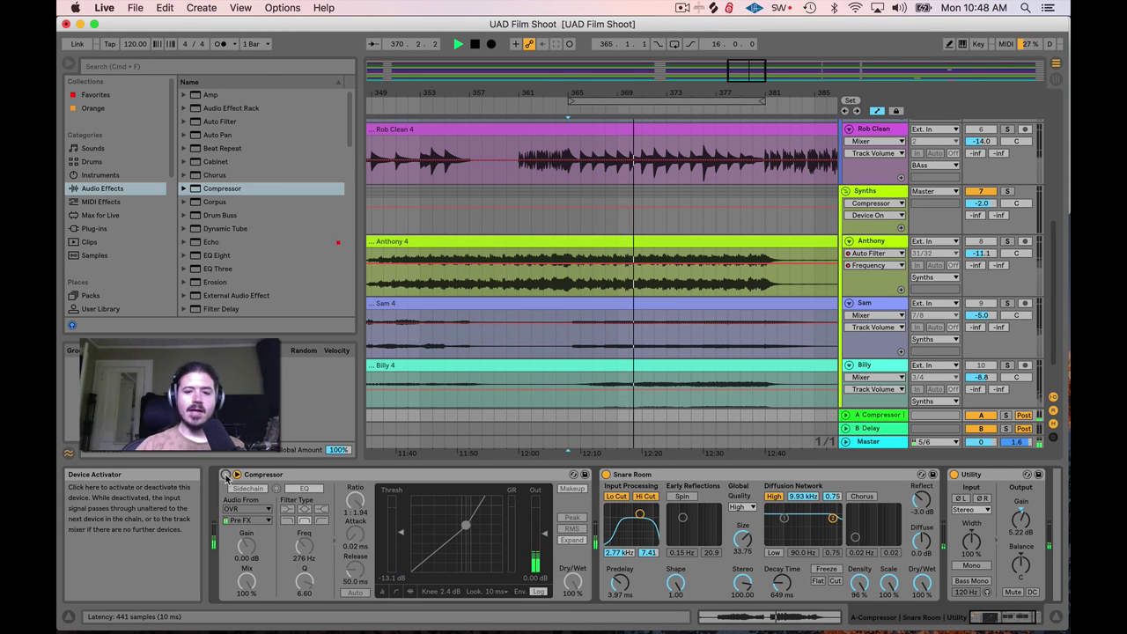
{"action": "left_click", "coordinate": [226, 477]}
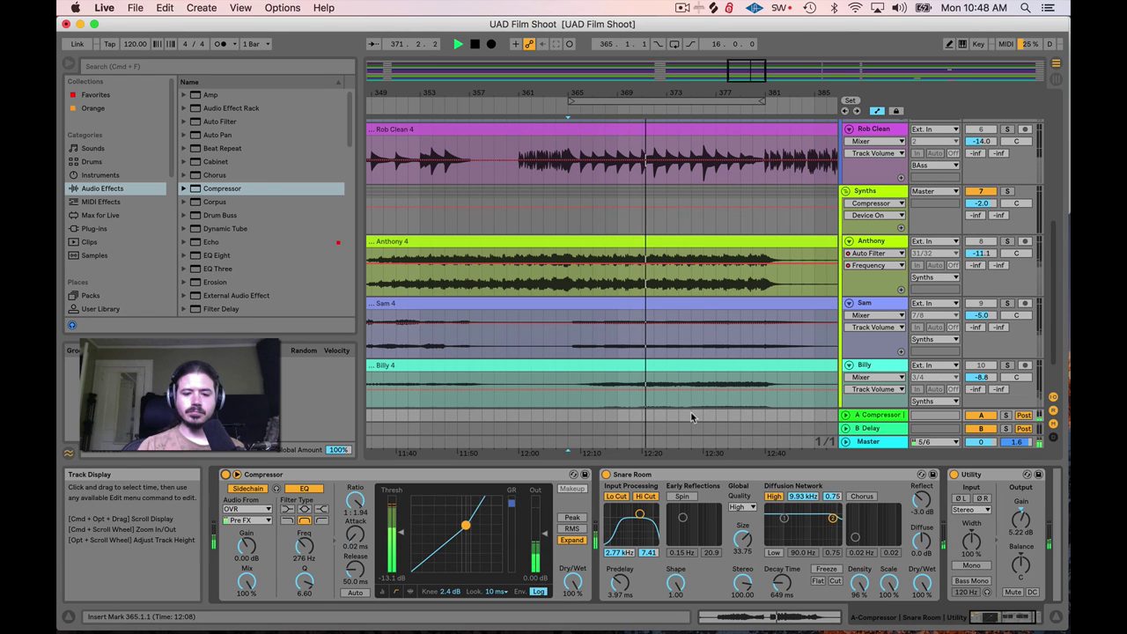
{"action": "key", "text": "space"}
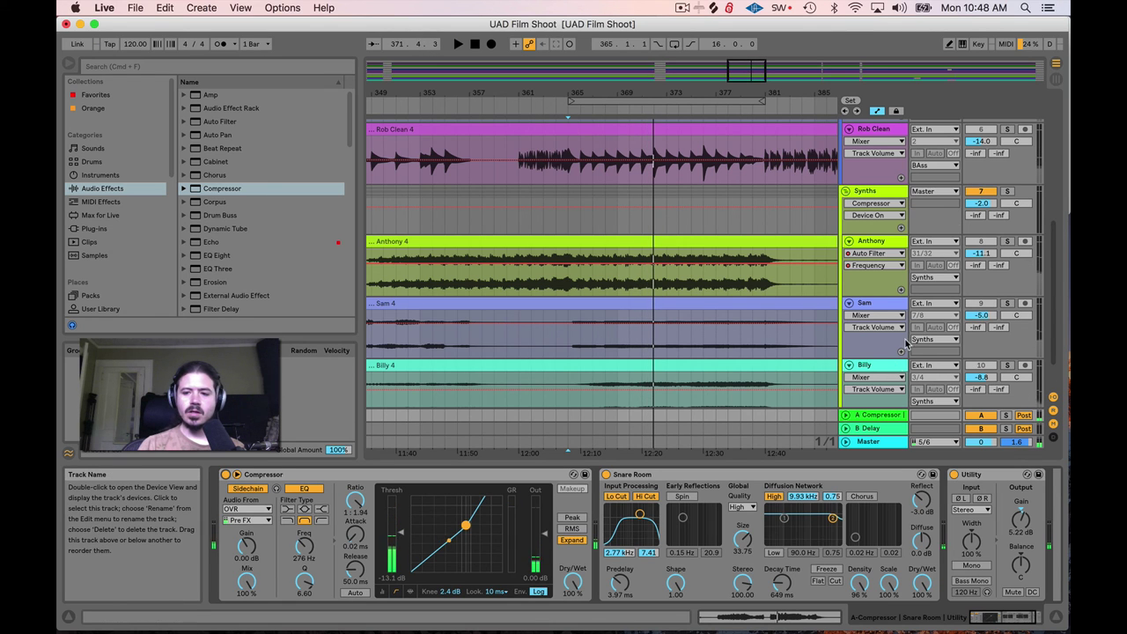
Clear the Drums solo and map the Q key to the device activator of return A's Compressor.
{"action": "left_click", "coordinate": [1008, 192]}
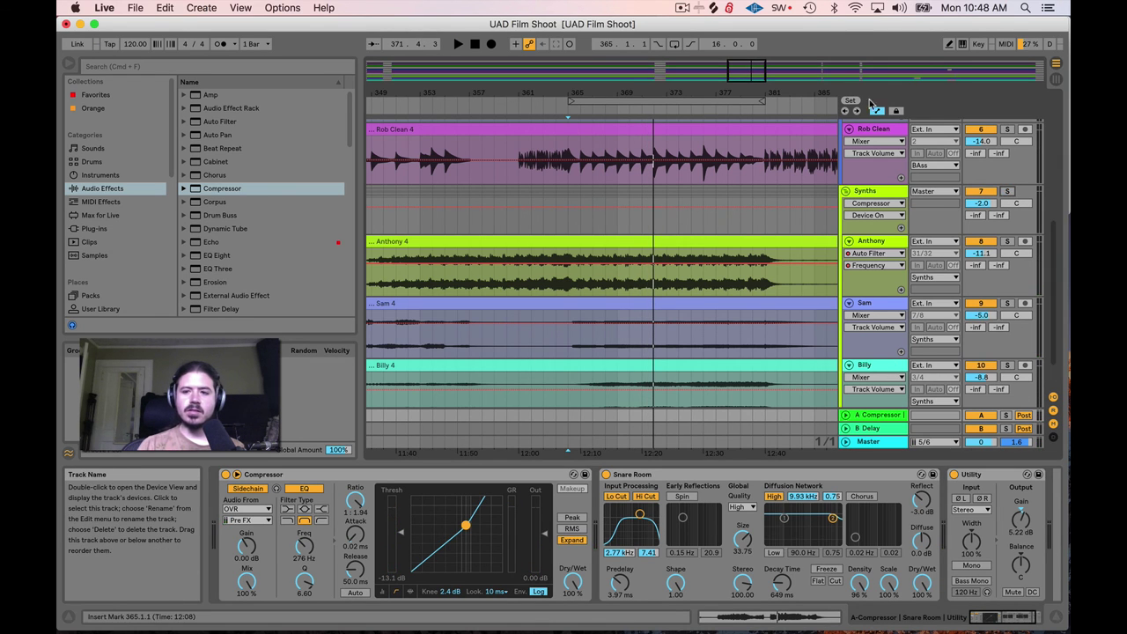
{"action": "left_click", "coordinate": [977, 44]}
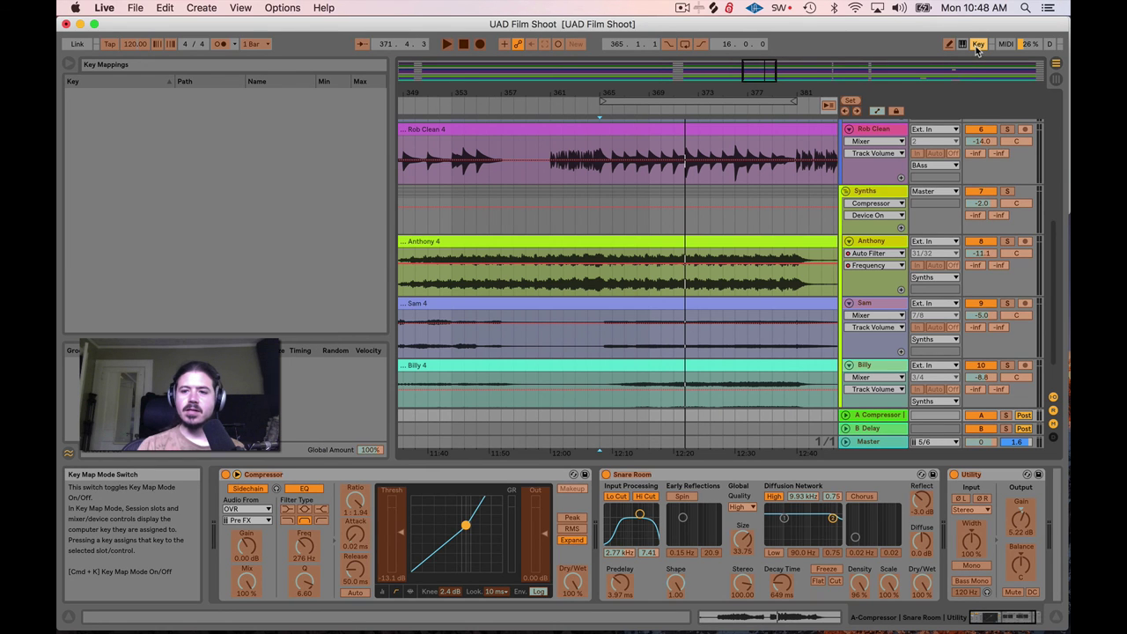
{"action": "left_click", "coordinate": [226, 476]}
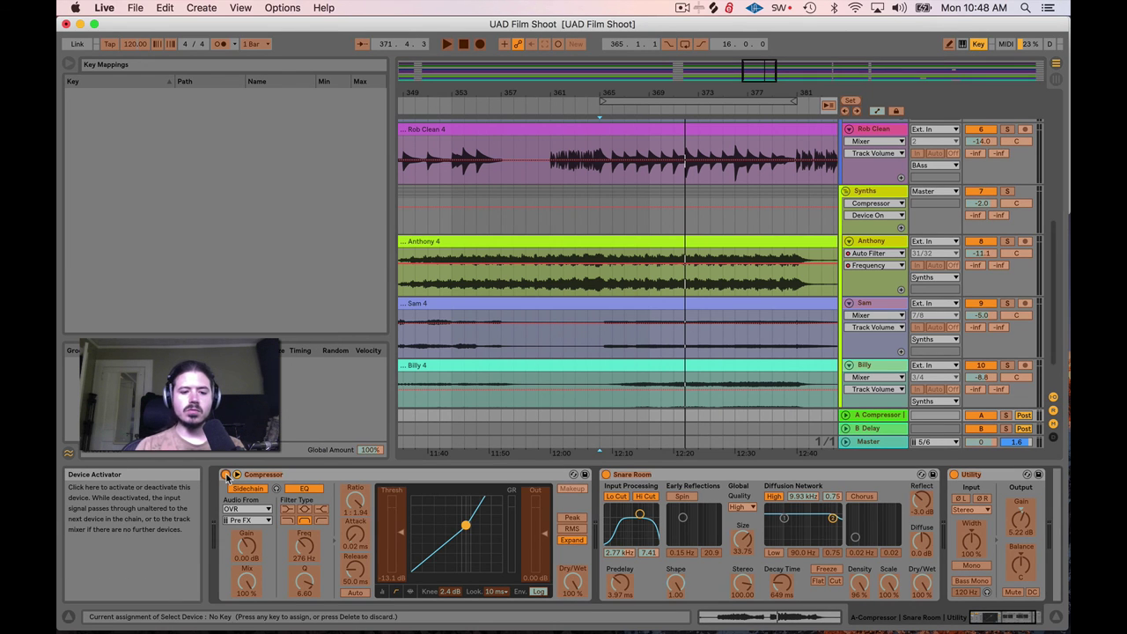
{"action": "key", "text": "q"}
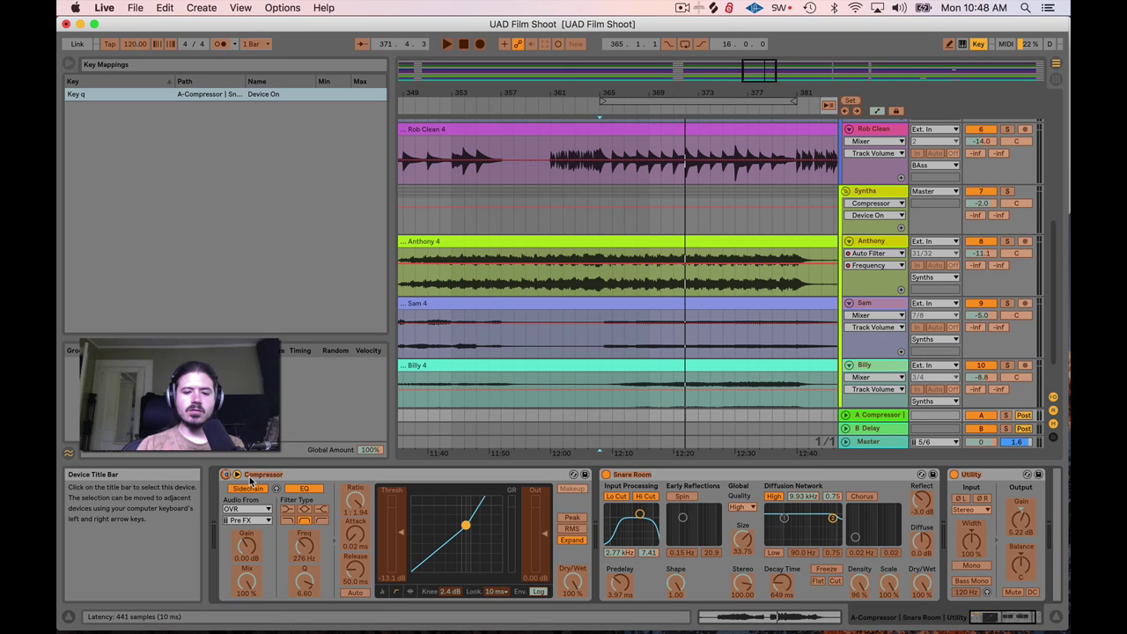
Map the Q key to the device activator of the Synths group's Compressor as well, and leave key mapping mode.
{"action": "left_click", "coordinate": [870, 192]}
{"action": "left_click", "coordinate": [227, 474]}
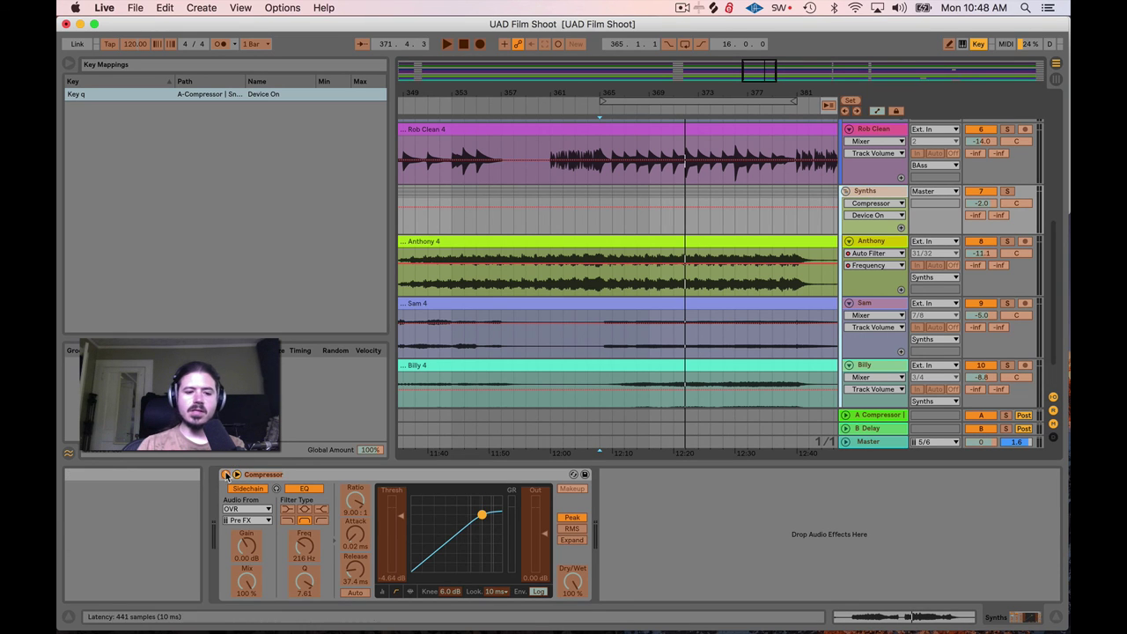
{"action": "key", "text": "q"}
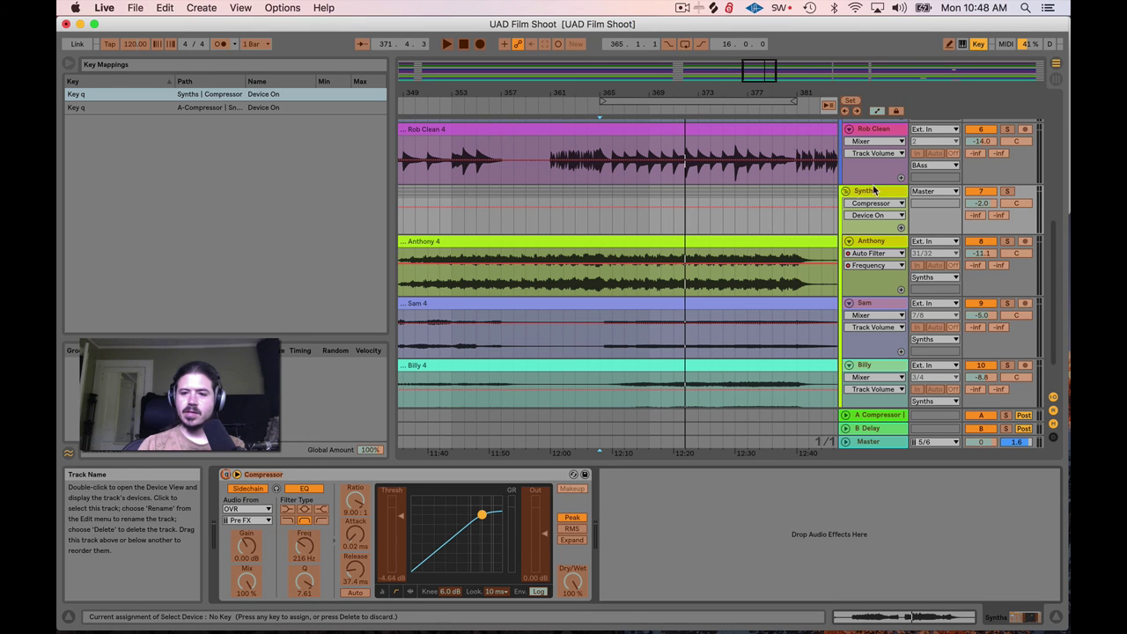
{"action": "left_click", "coordinate": [979, 43]}
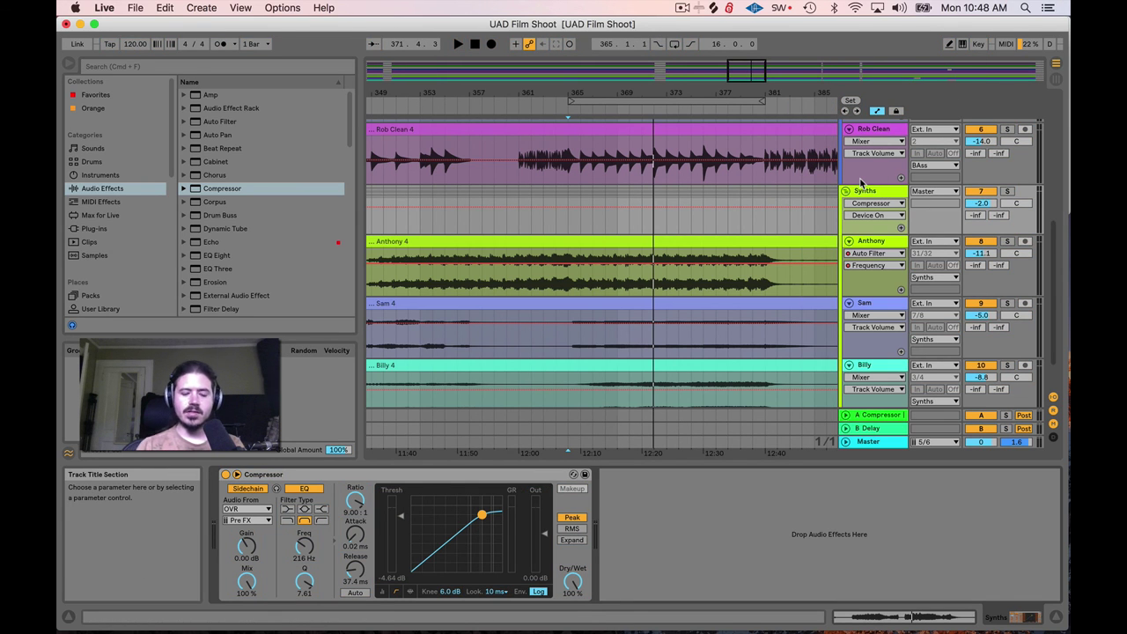
Play the full mix from bar 365 and compare it with both mapped Compressors off and on, leaving them active.
{"action": "key", "text": "q"}
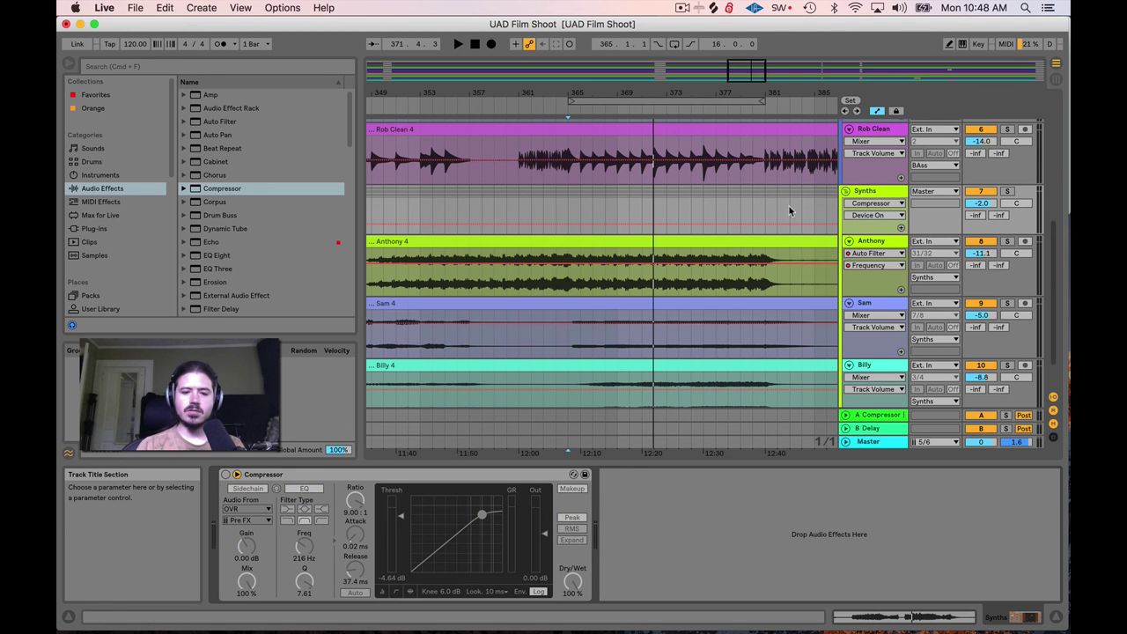
{"action": "key", "text": "space"}
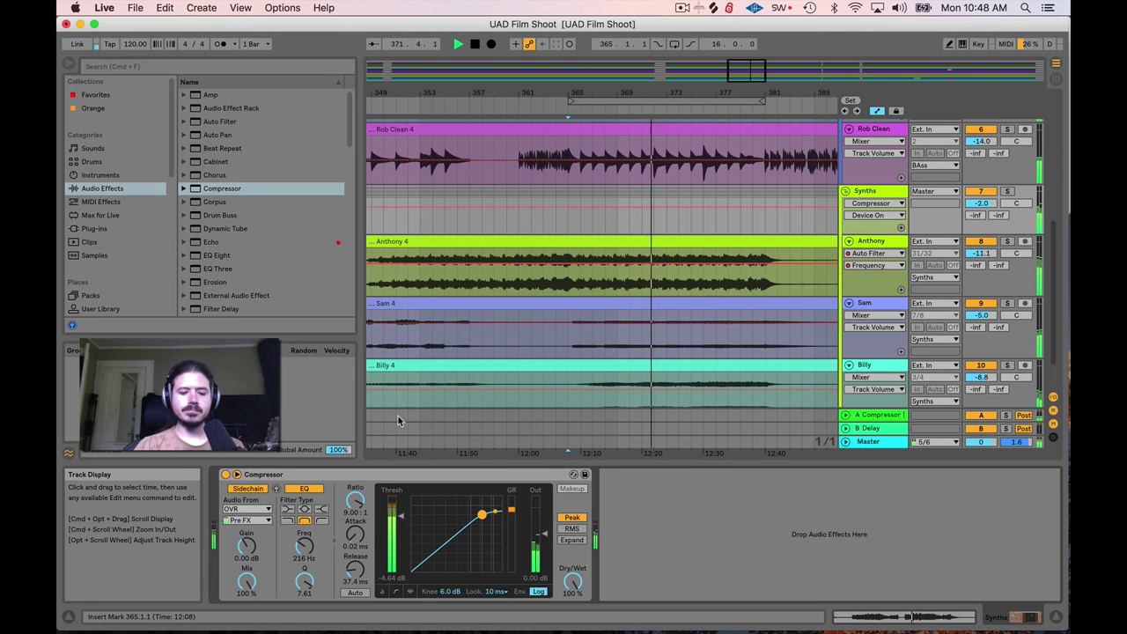
{"action": "key", "text": "0"}
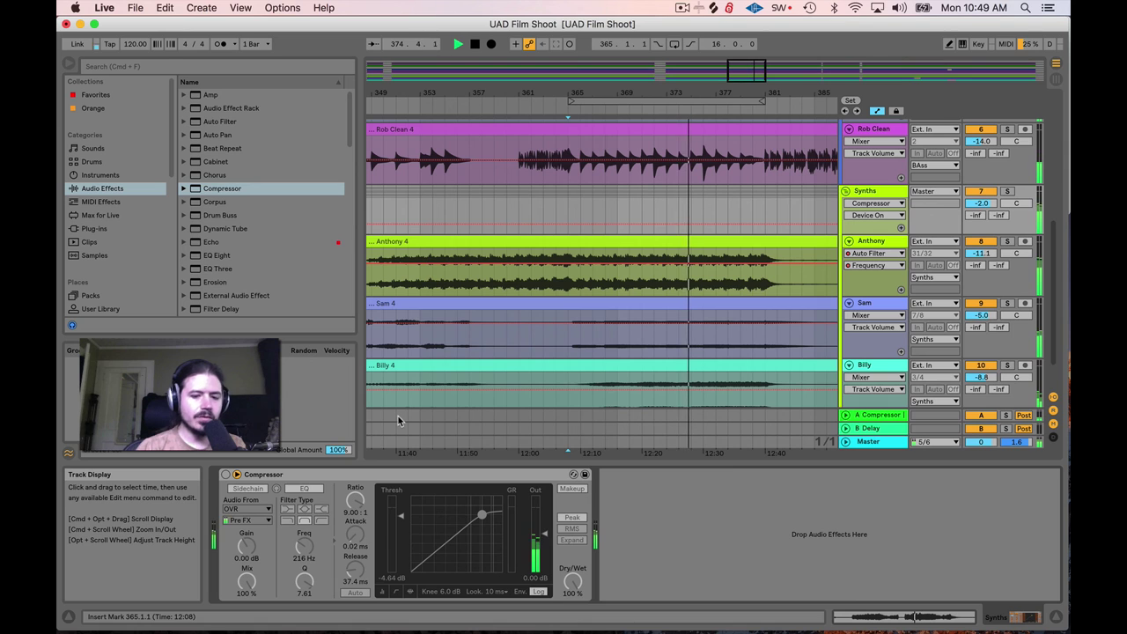
{"action": "key", "text": "0"}
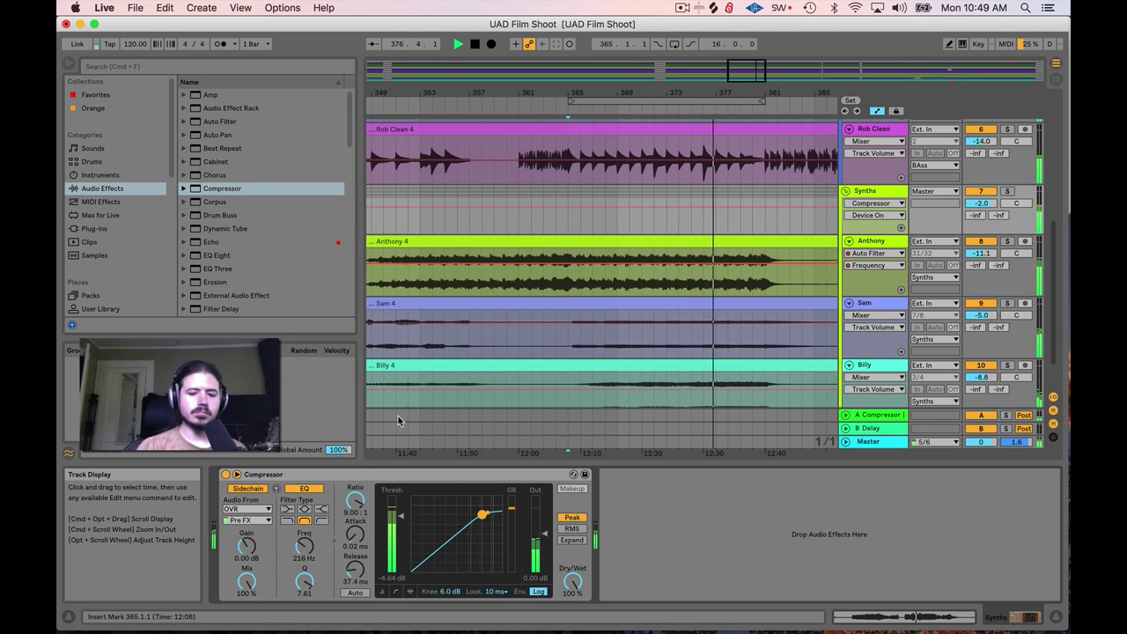
{"action": "key", "text": "space"}
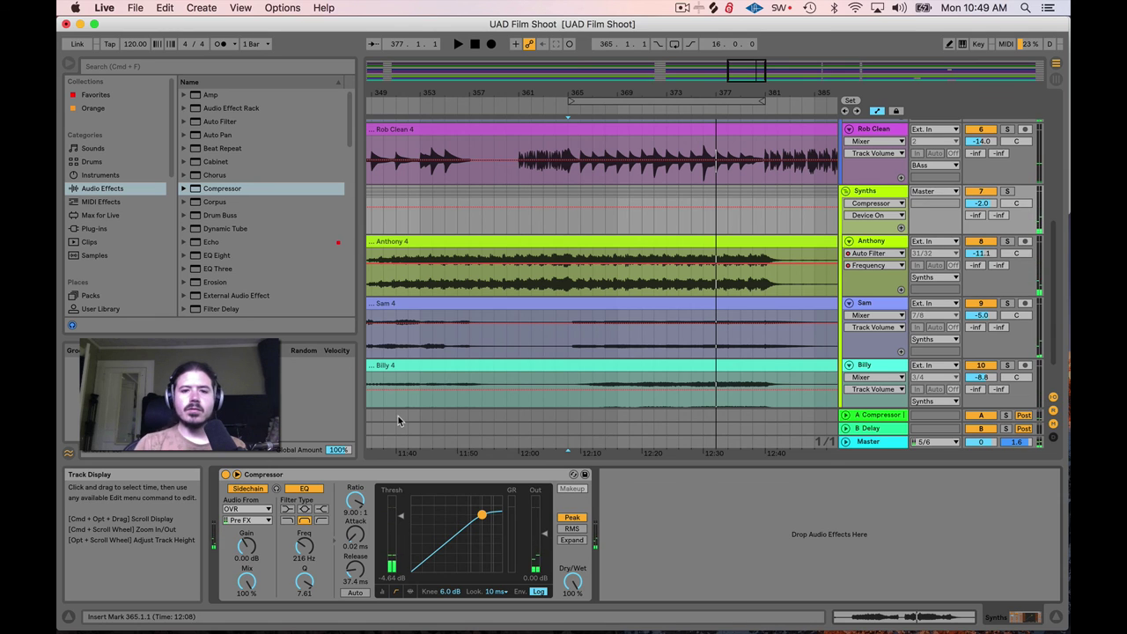